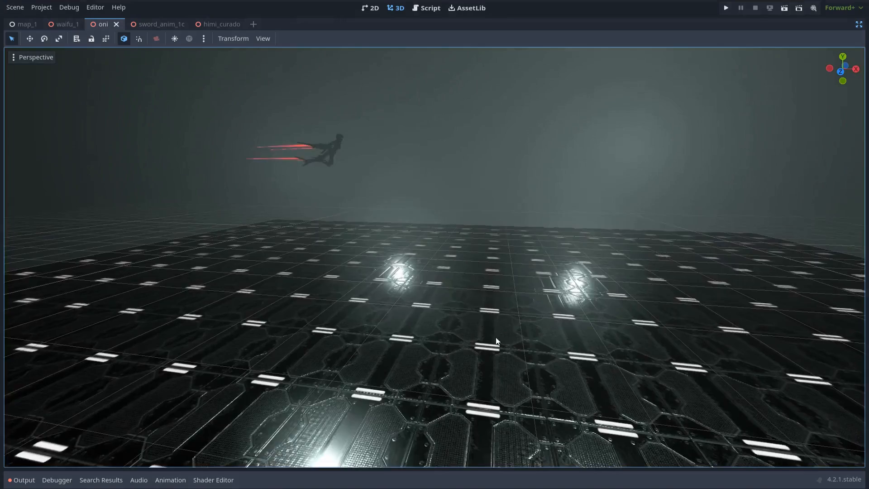
- Orbit around the demo character, then move the sword and particle emitter to preview the trail
{"action": "middle_click_drag", "start_coordinate": [493, 345], "coordinate": [585, 272]}
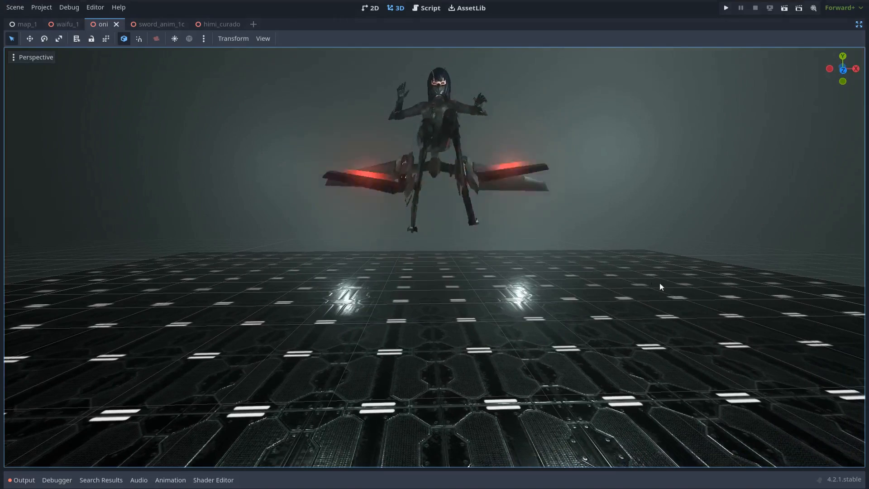
{"action": "middle_click_drag", "start_coordinate": [680, 290], "coordinate": [652, 306], "text": "shift"}
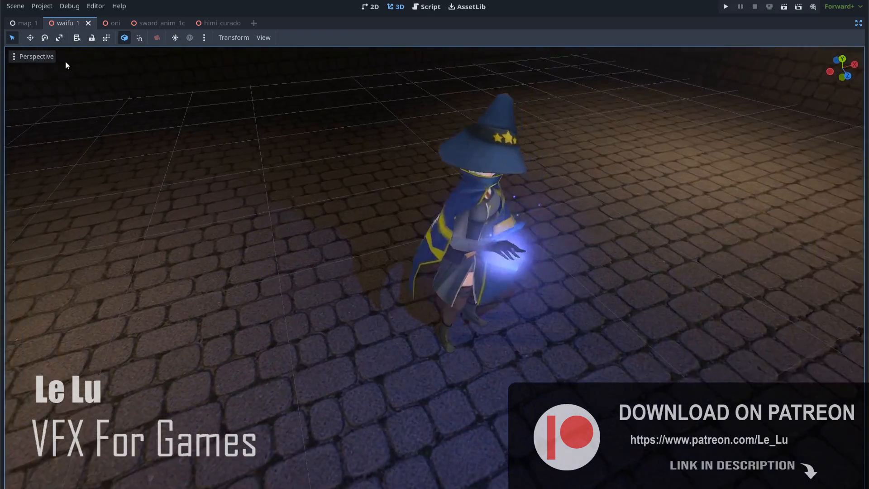
{"action": "middle_click_drag", "start_coordinate": [66, 61], "coordinate": [843, 52]}
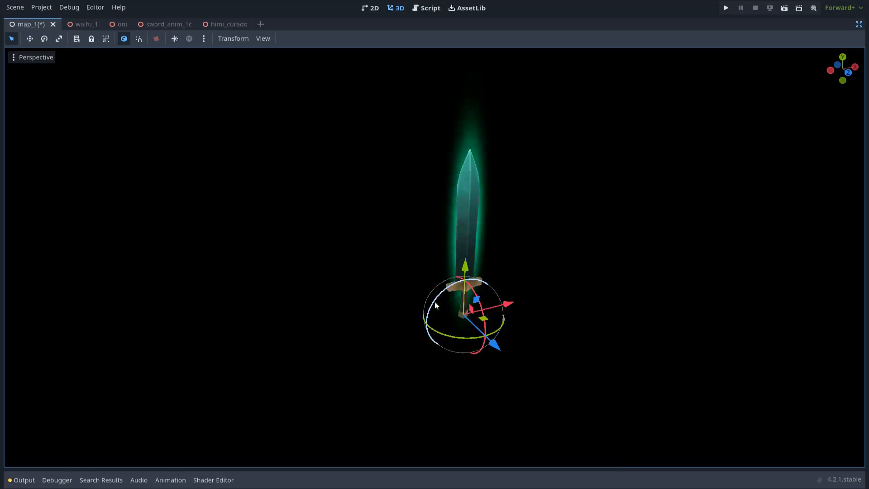
{"action": "left_click_drag", "start_coordinate": [434, 326], "coordinate": [450, 293]}
{"action": "left_click_drag", "start_coordinate": [453, 288], "coordinate": [480, 301]}
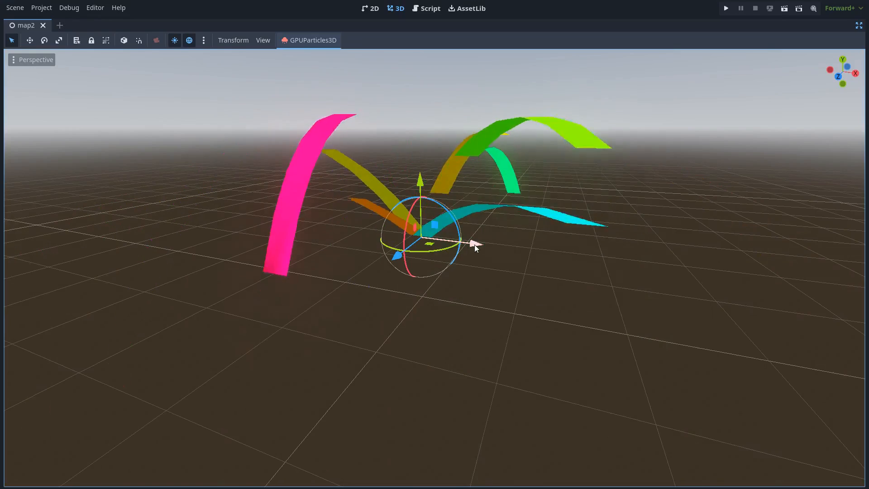
{"action": "left_click_drag", "start_coordinate": [475, 244], "coordinate": [407, 253]}
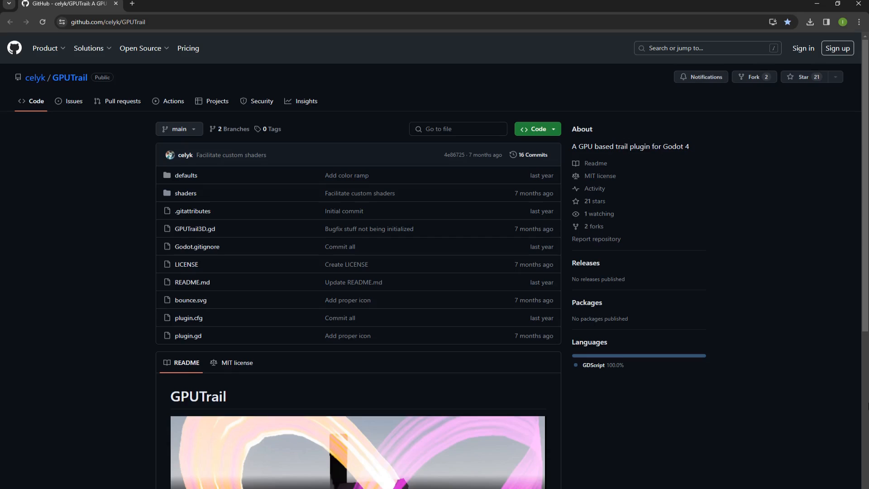
- Show the clone and Download ZIP options on the celyk/GPUTrail repository page
{"action": "scroll", "coordinate": [867, 406], "scroll_direction": "down", "scroll_amount": 5}
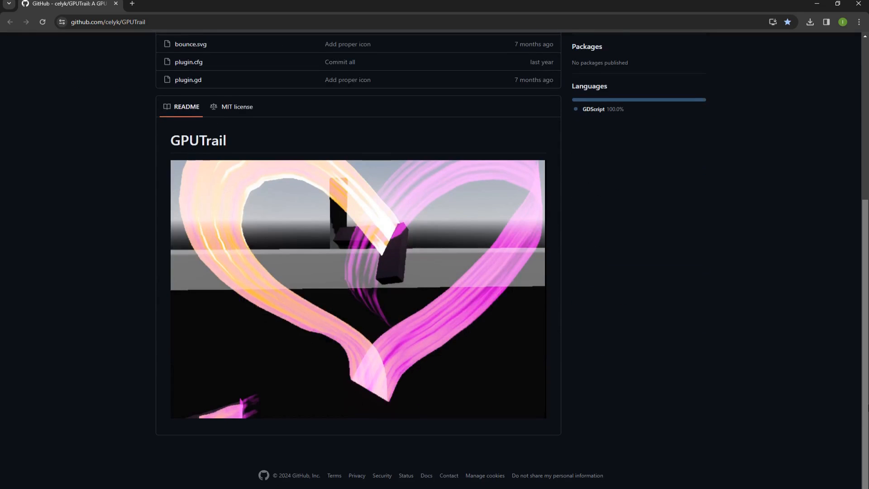
{"action": "scroll", "coordinate": [867, 406], "scroll_direction": "up", "scroll_amount": 1}
{"action": "left_click_drag", "start_coordinate": [866, 403], "coordinate": [833, 260]}
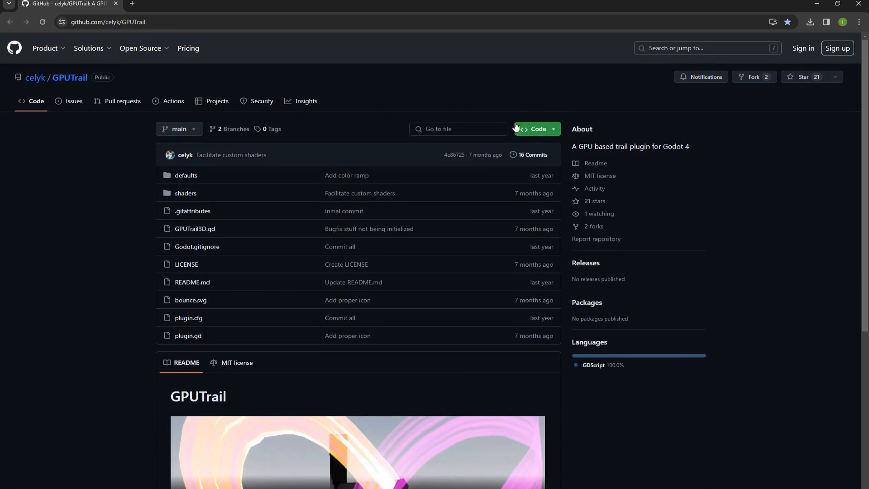
{"action": "left_click", "coordinate": [539, 130]}
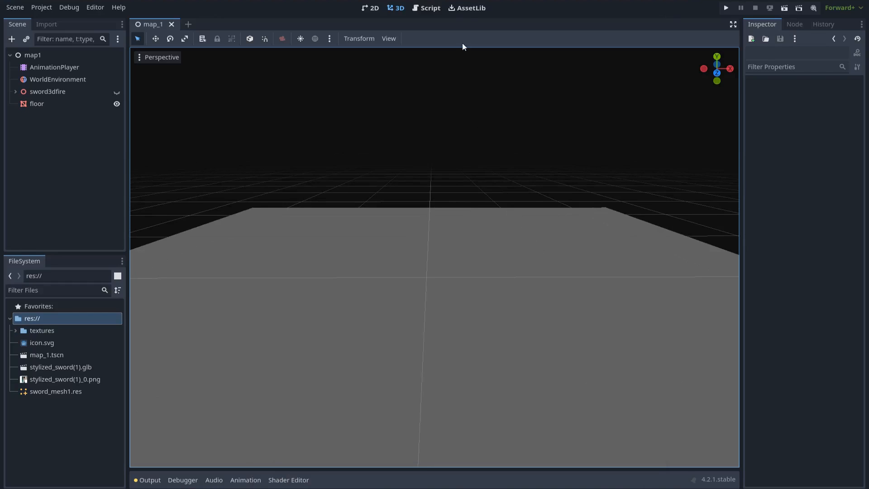
- Import GPUTrail-main.zip through AssetLib and install its files into the project
{"action": "left_click", "coordinate": [467, 8]}
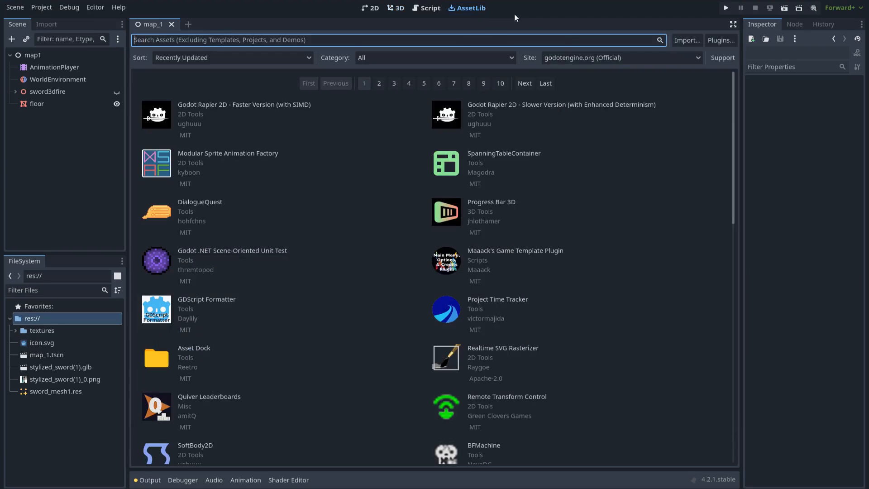
{"action": "left_click", "coordinate": [686, 40]}
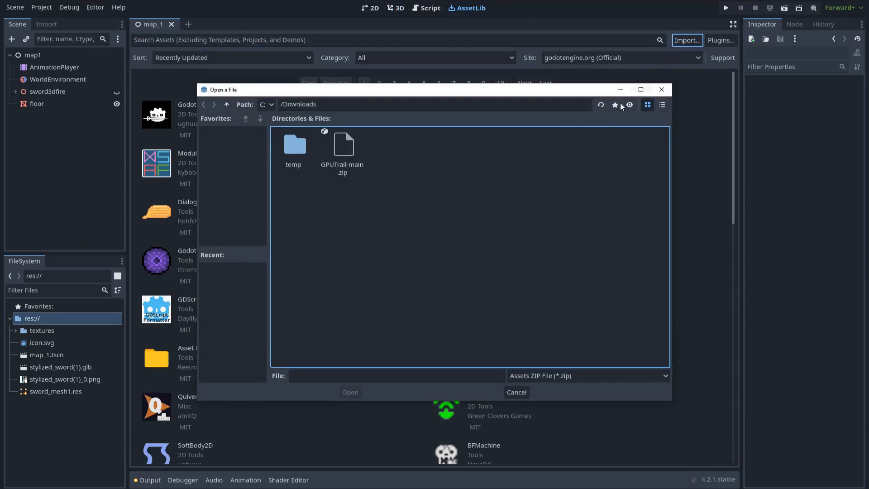
{"action": "left_click", "coordinate": [346, 158]}
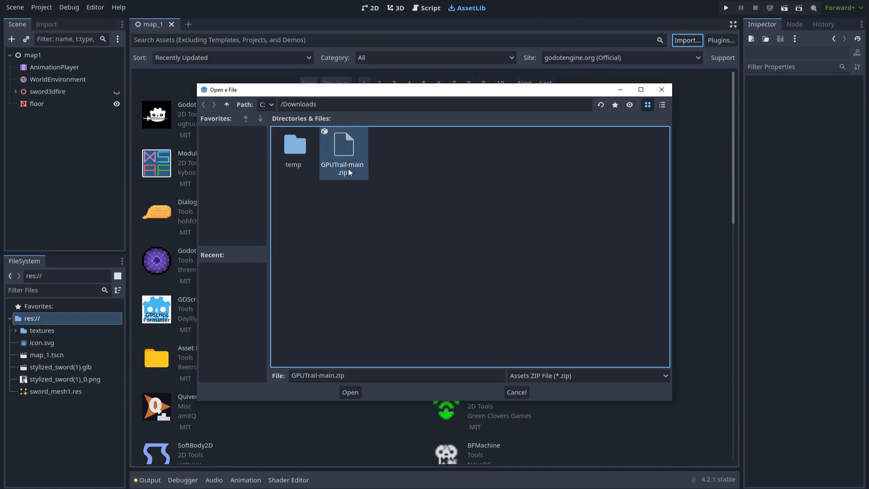
{"action": "left_click", "coordinate": [355, 393]}
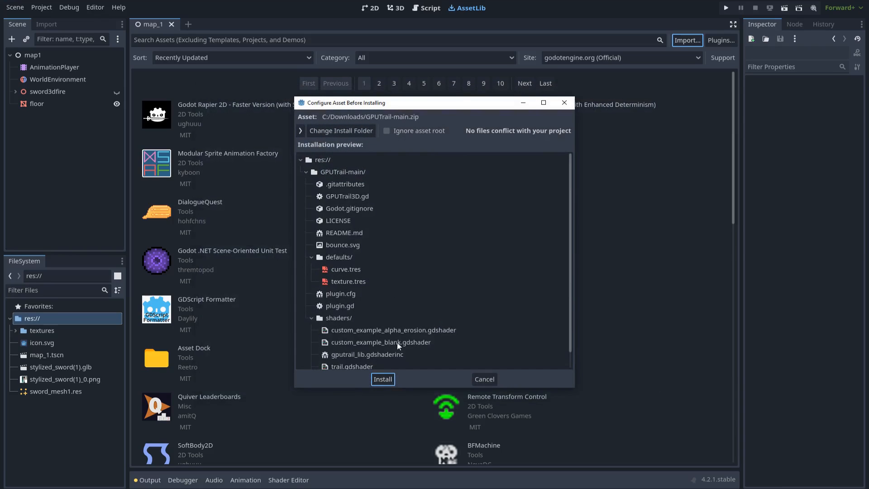
{"action": "left_click", "coordinate": [383, 379]}
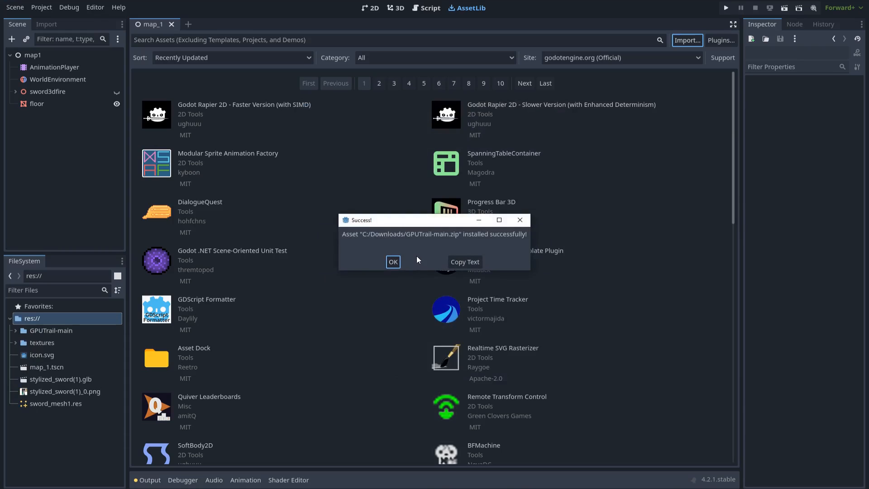
{"action": "left_click", "coordinate": [398, 263]}
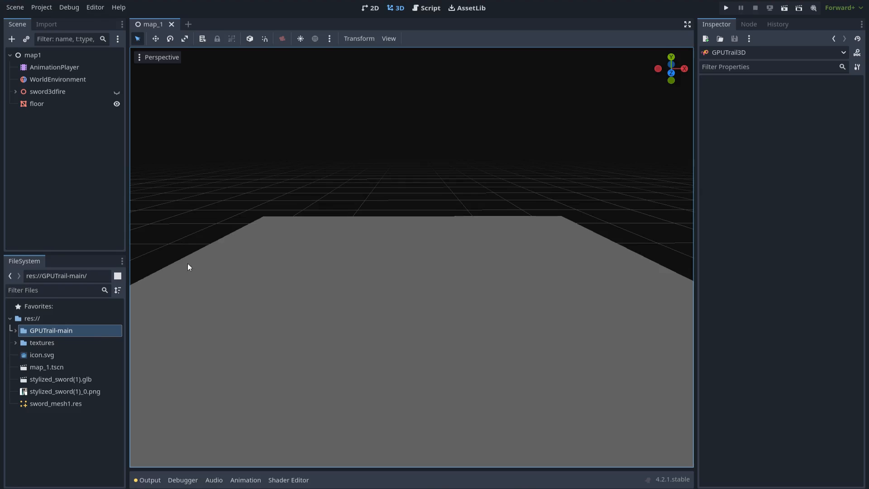
- Add a GPUTrail3D node, found by searching 'trail', and raise it above the floor
{"action": "left_click", "coordinate": [12, 39]}
{"action": "type", "text": "trail"}
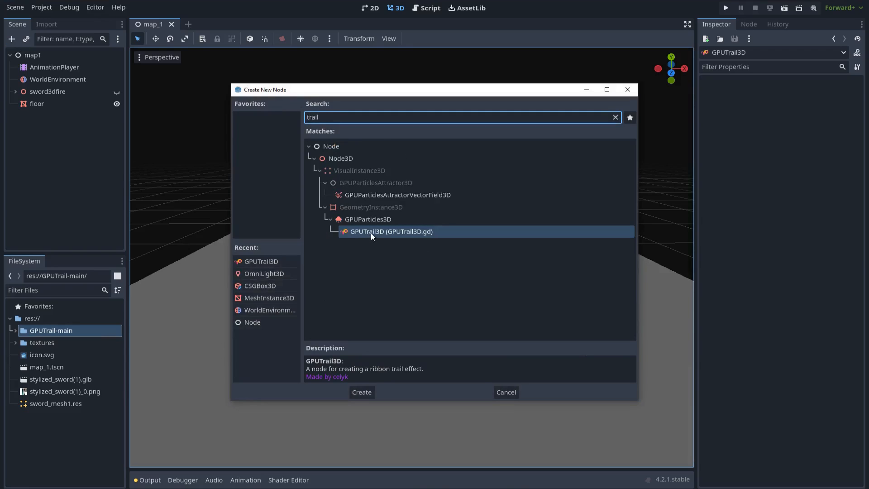
{"action": "double_click", "coordinate": [389, 233]}
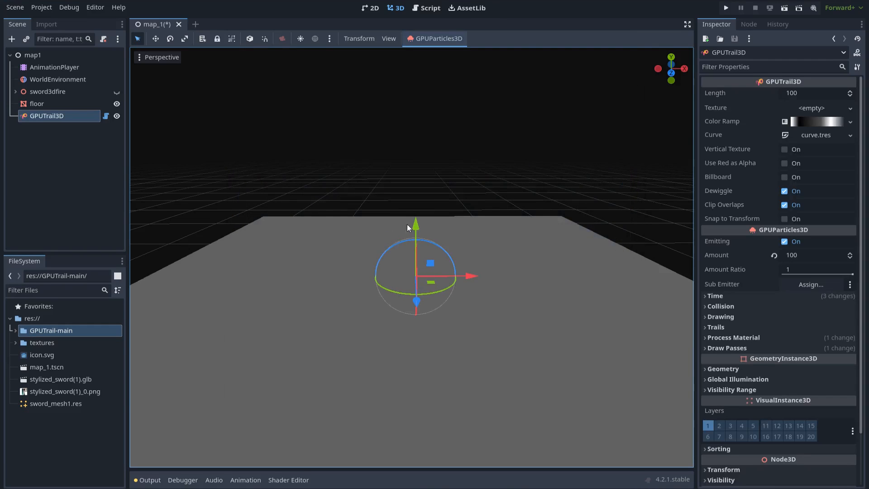
{"action": "scroll", "coordinate": [444, 206], "scroll_direction": "down", "scroll_amount": 2}
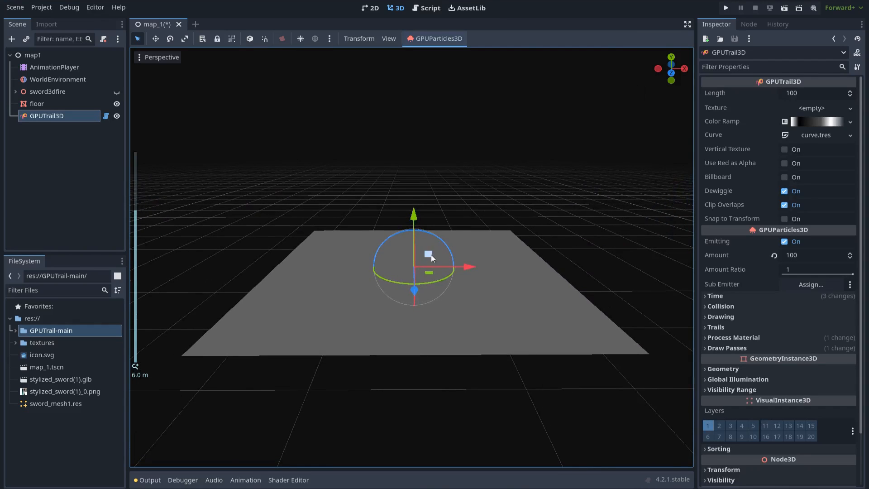
{"action": "left_click_drag", "start_coordinate": [431, 254], "coordinate": [417, 148]}
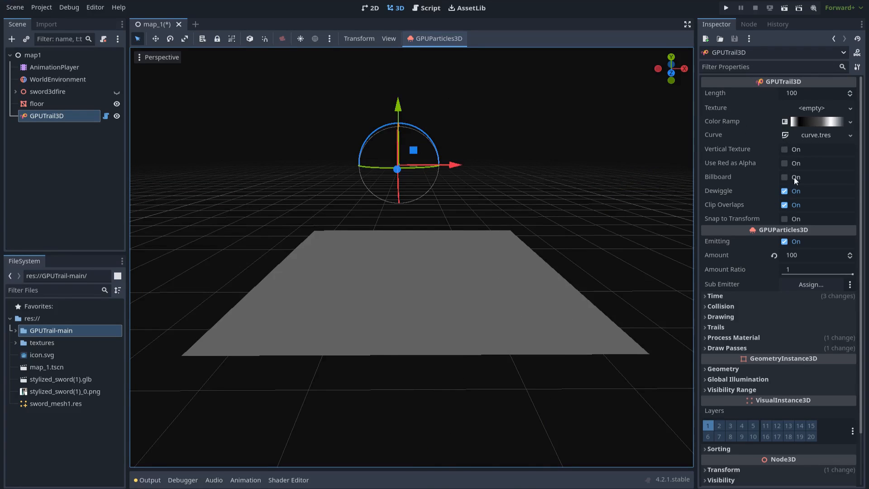
- Open the trail's curve.tres editor and delete all the extra curve points
{"action": "left_click", "coordinate": [810, 135]}
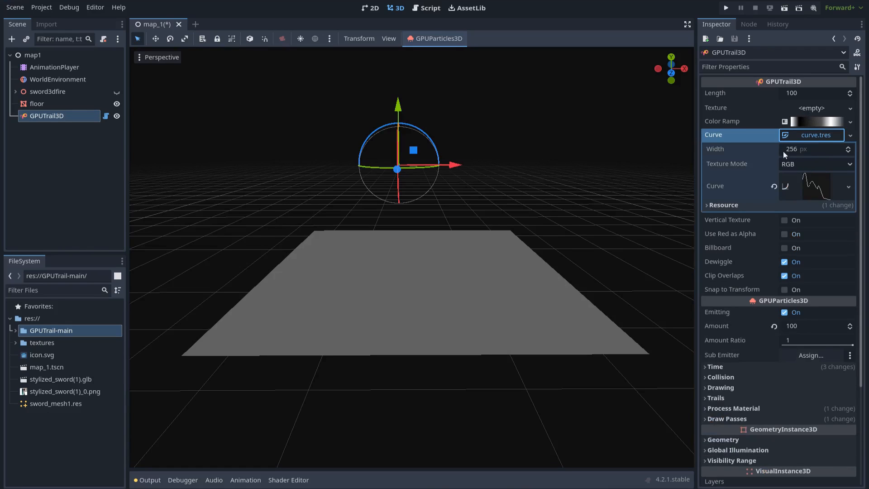
{"action": "left_click", "coordinate": [806, 184]}
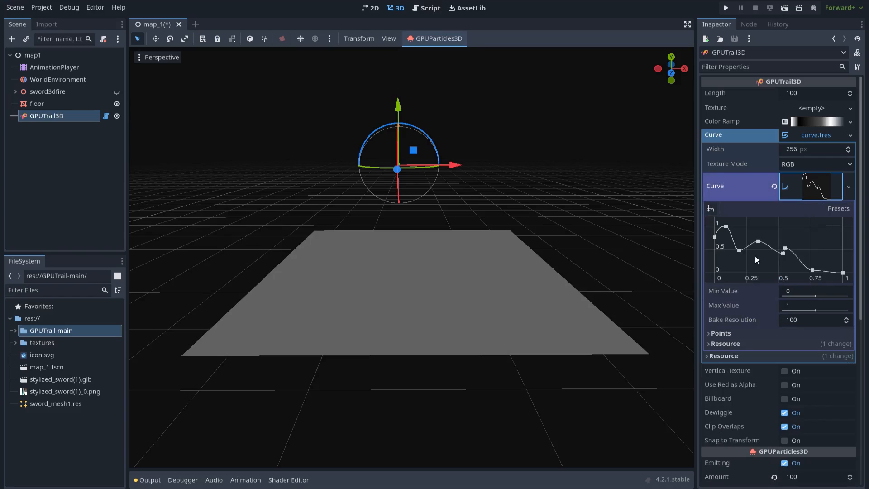
{"action": "left_click", "coordinate": [739, 250]}
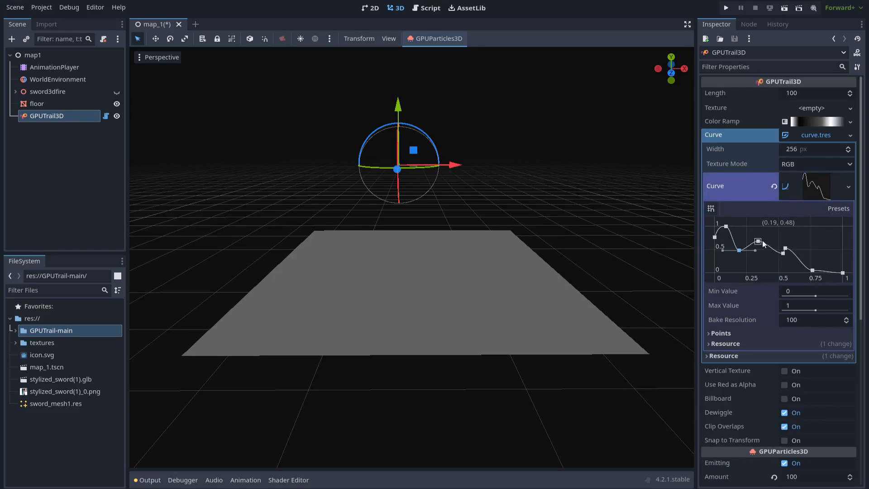
{"action": "right_click", "coordinate": [755, 240]}
{"action": "right_click", "coordinate": [725, 226]}
{"action": "left_click", "coordinate": [784, 251]}
{"action": "key", "text": "Delete"}
{"action": "left_click", "coordinate": [813, 270]}
{"action": "key", "text": "Delete"}
{"action": "left_click", "coordinate": [715, 239]}
{"action": "key", "text": "Delete"}
- Raise the starting curve point to 1 and straighten the curve into a linear falloff
{"action": "left_click_drag", "start_coordinate": [717, 273], "coordinate": [822, 265]}
{"action": "left_click", "coordinate": [843, 273]}
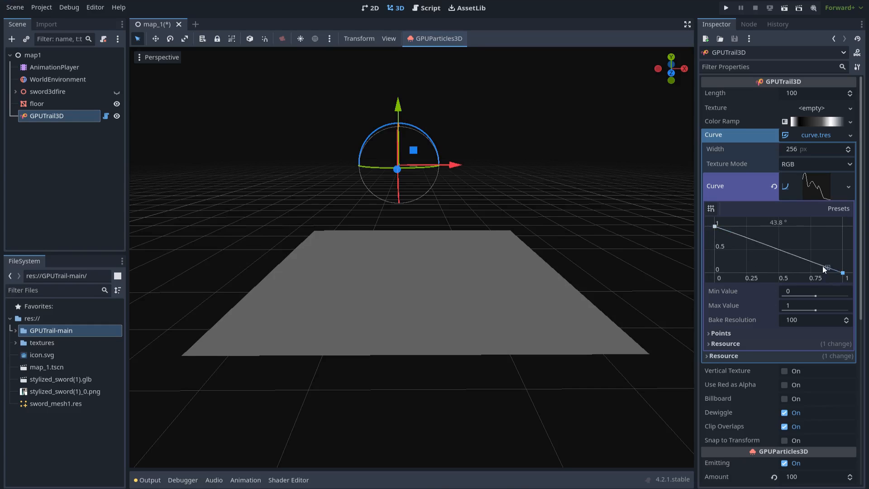
{"action": "left_click", "coordinate": [809, 197]}
{"action": "scroll", "coordinate": [418, 124], "scroll_direction": "up", "scroll_amount": 2}
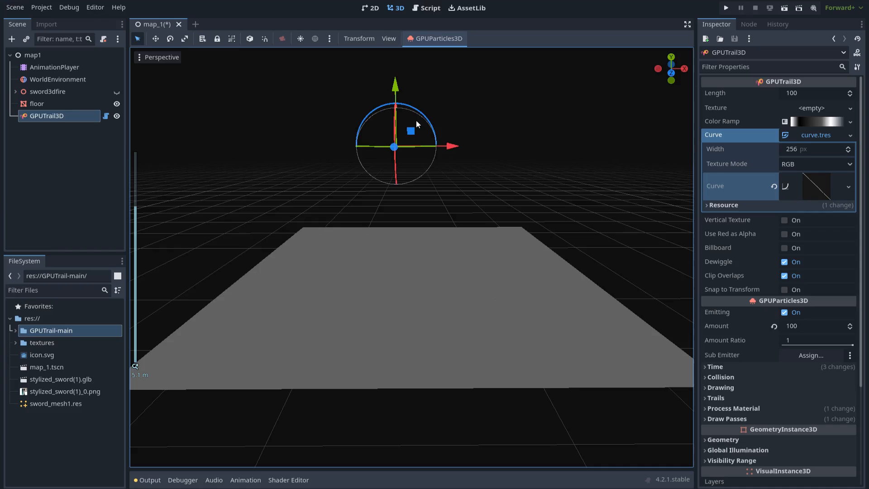
{"action": "mouse_move", "coordinate": [411, 130]}
{"action": "left_mouse_down"}
{"action": "mouse_move", "coordinate": [434, 113]}
{"action": "mouse_move", "coordinate": [607, 106]}
{"action": "mouse_move", "coordinate": [580, 185]}
{"action": "mouse_move", "coordinate": [384, 127]}
{"action": "mouse_move", "coordinate": [171, 195]}
{"action": "mouse_move", "coordinate": [368, 184]}
{"action": "mouse_move", "coordinate": [574, 118]}
{"action": "mouse_move", "coordinate": [602, 229]}
{"action": "mouse_move", "coordinate": [375, 119]}
{"action": "mouse_move", "coordinate": [328, 149]}
{"action": "left_mouse_up"}
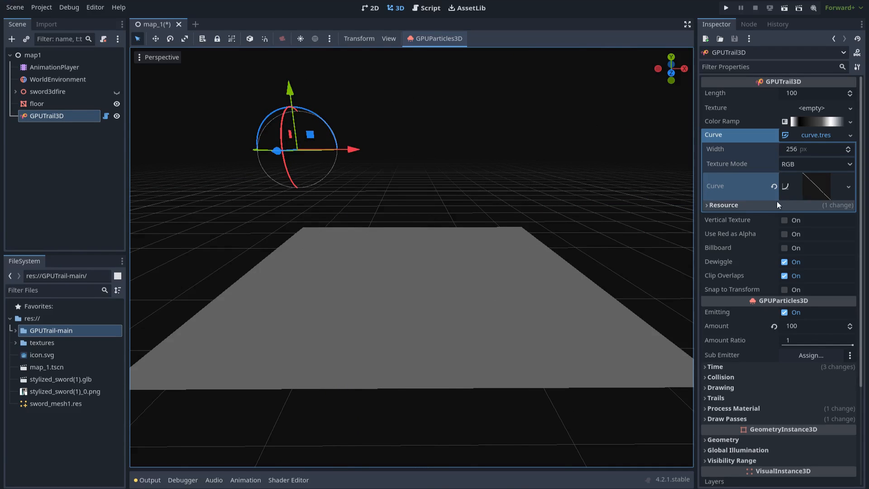
- Set the GPUTrail3D scale to 0.2 on all axes
{"action": "scroll", "coordinate": [739, 219], "scroll_direction": "down", "scroll_amount": 5}
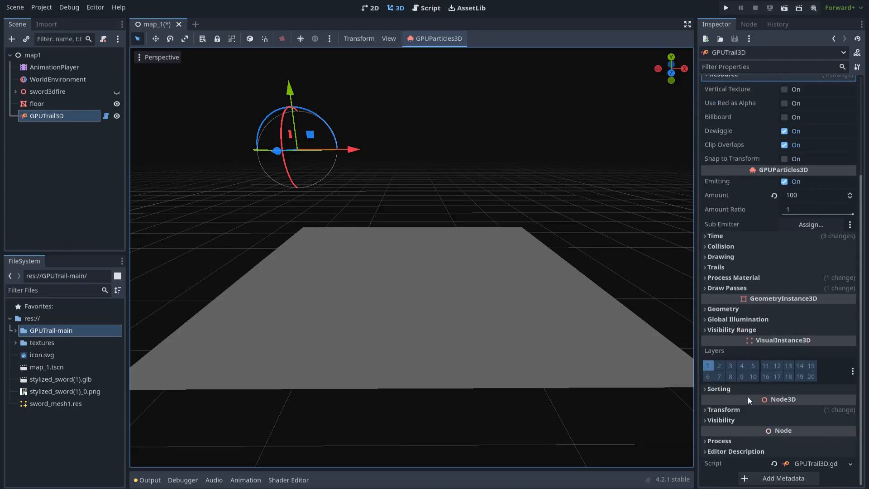
{"action": "left_click", "coordinate": [722, 409]}
{"action": "scroll", "coordinate": [738, 417], "scroll_direction": "down", "scroll_amount": 2}
{"action": "left_click", "coordinate": [732, 435]}
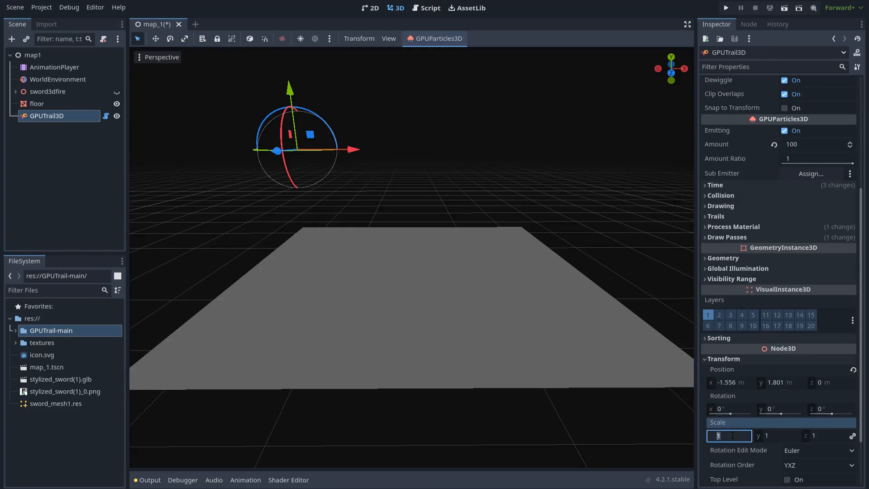
{"action": "type", "text": ".2"}
{"action": "key", "text": "Return"}
{"action": "left_click_drag", "start_coordinate": [315, 139], "coordinate": [455, 195]}
- Shorten the trail's Length to 30 and preview the shorter trail
{"action": "scroll", "coordinate": [784, 229], "scroll_direction": "up", "scroll_amount": 5}
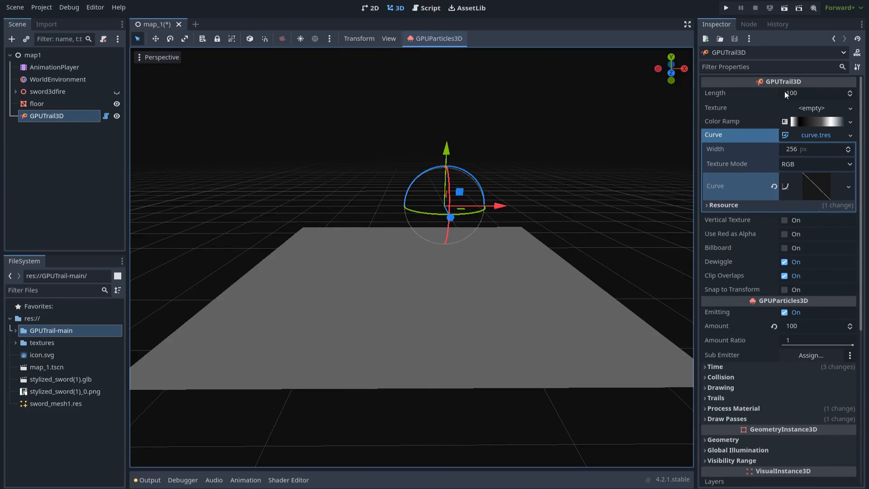
{"action": "left_click", "coordinate": [799, 93]}
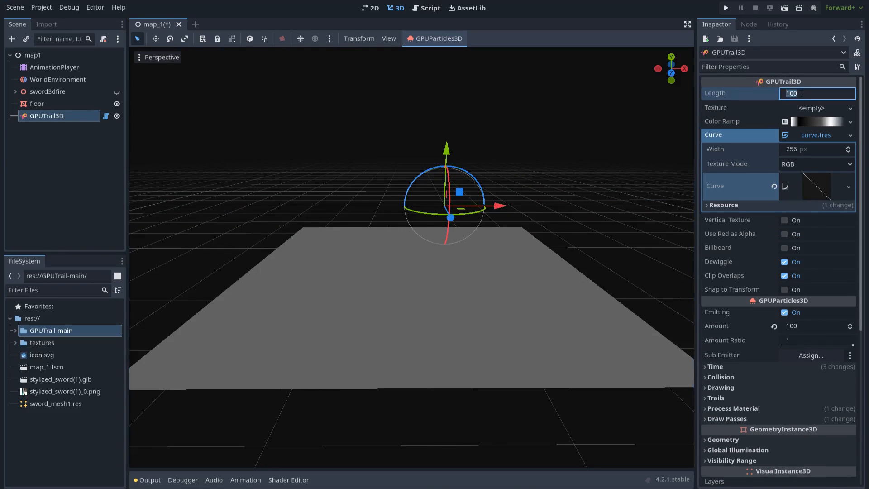
{"action": "key", "text": "Return"}
{"action": "left_click_drag", "start_coordinate": [459, 192], "coordinate": [463, 174]}
{"action": "scroll", "coordinate": [484, 168], "scroll_direction": "down", "scroll_amount": 2}
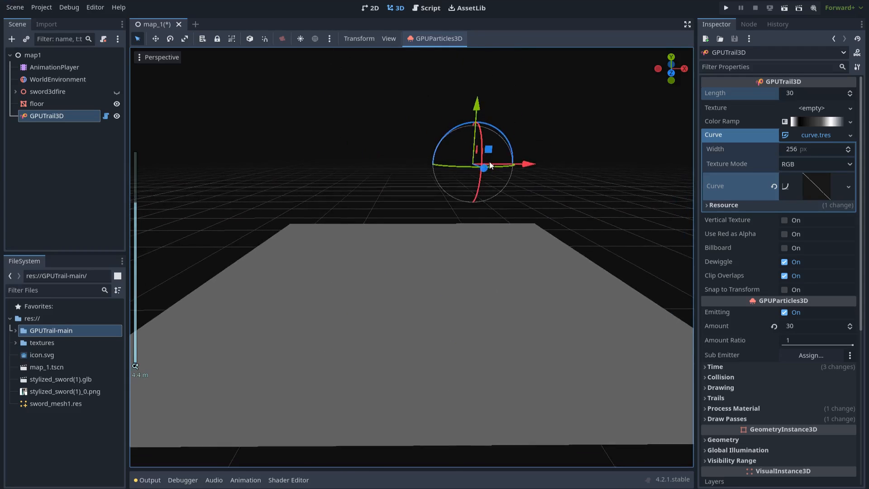
{"action": "left_click", "coordinate": [809, 122]}
- Remove the extra dark gradient stops so the ramp is solid white end to end
{"action": "left_click", "coordinate": [805, 135]}
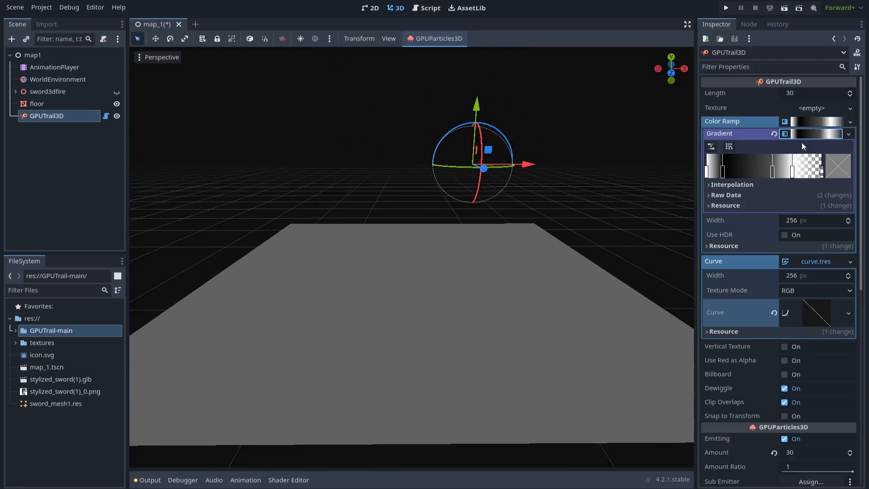
{"action": "left_click", "coordinate": [724, 174]}
{"action": "key", "text": "Delete"}
{"action": "left_click", "coordinate": [772, 174]}
{"action": "key", "text": "Delete"}
{"action": "key", "text": "Delete"}
{"action": "left_click_drag", "start_coordinate": [792, 172], "coordinate": [822, 172]}
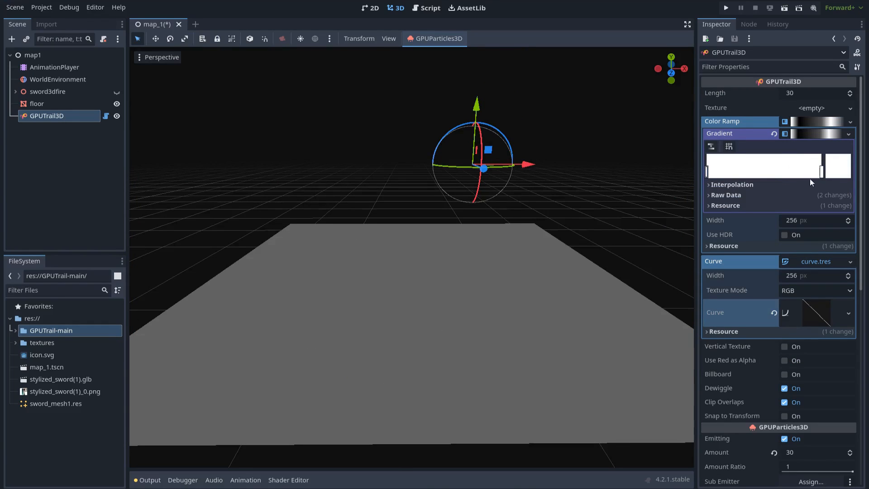
- Colour the left stop gold (d6b000) and the right stop light cyan (6edbf1), then shift the trail
{"action": "double_click", "coordinate": [707, 172]}
{"action": "left_click", "coordinate": [760, 349]}
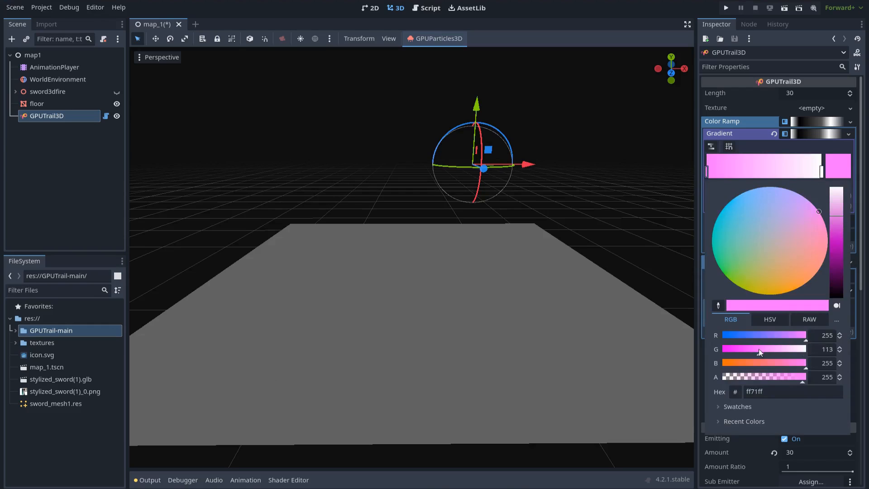
{"action": "left_click_drag", "start_coordinate": [765, 292], "coordinate": [765, 302]}
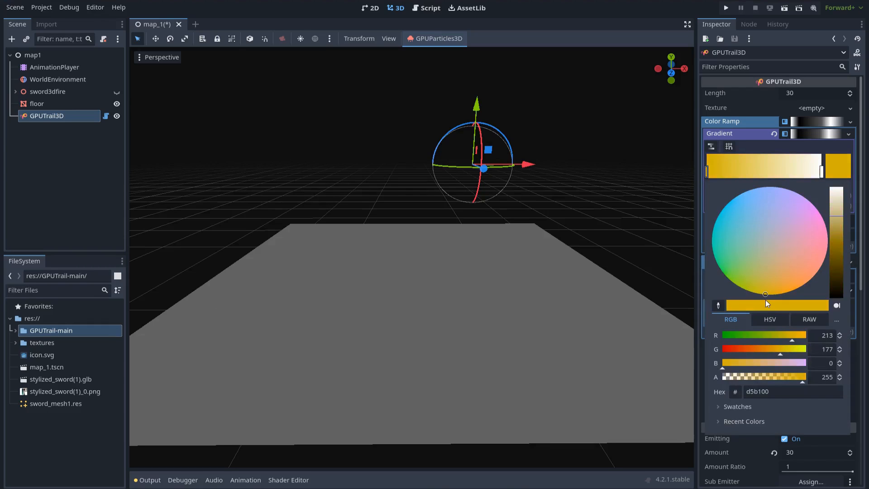
{"action": "left_click", "coordinate": [822, 173]}
{"action": "double_click", "coordinate": [822, 173]}
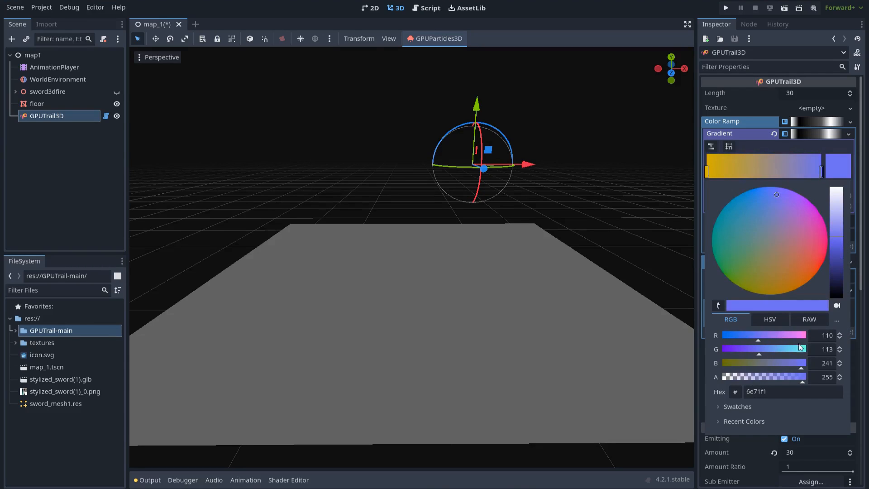
{"action": "left_click", "coordinate": [792, 351]}
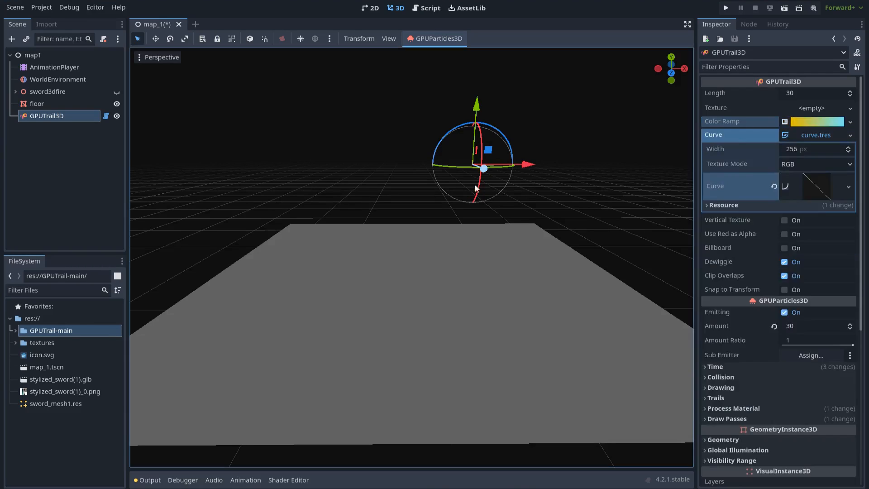
{"action": "left_click_drag", "start_coordinate": [488, 149], "coordinate": [495, 169]}
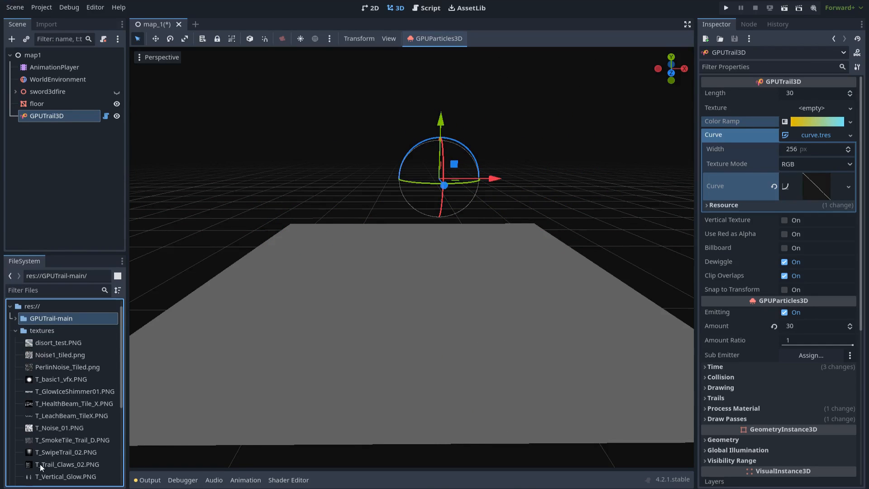
- Apply T_Trail_Claws_02.PNG with Use Red as Alpha, then swap the texture to PerlinNoise_Tiled.png
{"action": "mouse_move", "coordinate": [40, 464]}
{"action": "left_click_drag", "start_coordinate": [45, 466], "coordinate": [802, 116]}
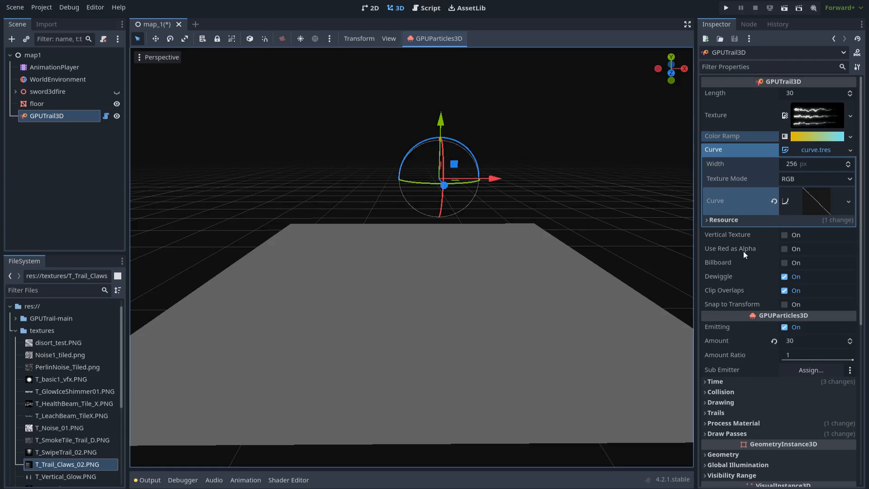
{"action": "left_click", "coordinate": [784, 250]}
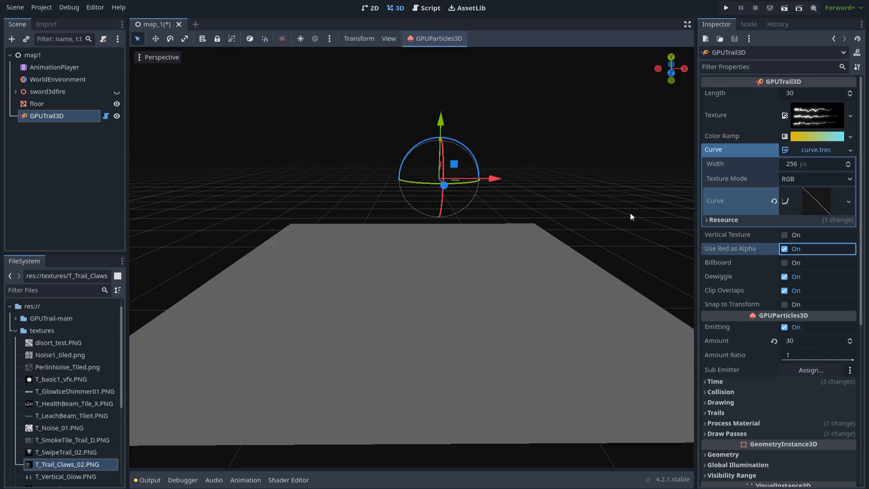
{"action": "left_click_drag", "start_coordinate": [455, 163], "coordinate": [430, 167]}
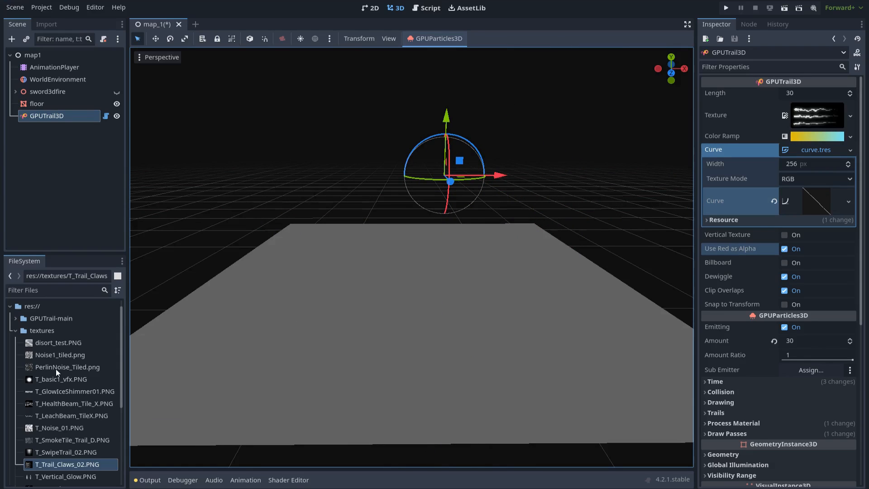
{"action": "left_click_drag", "start_coordinate": [56, 368], "coordinate": [817, 115]}
{"action": "left_click_drag", "start_coordinate": [459, 160], "coordinate": [520, 245]}
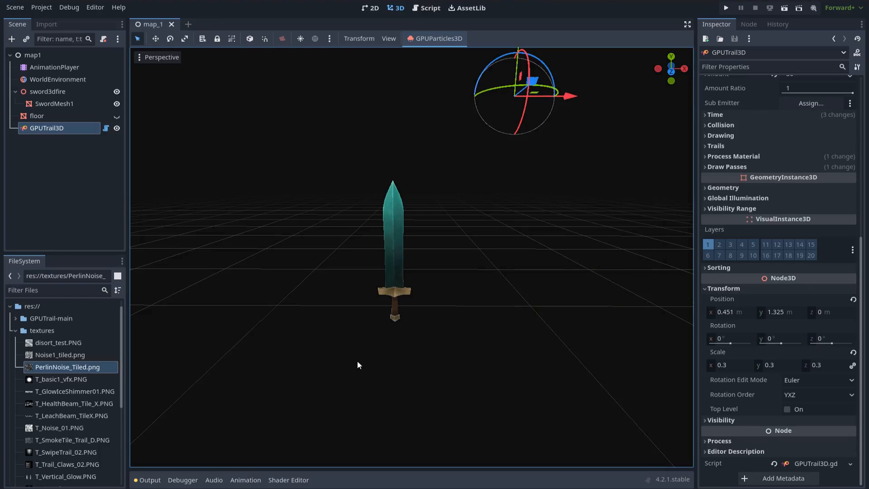
- Play and stop the swordanime animation, then parent GPUTrail3D under sword3dfire
{"action": "left_click", "coordinate": [59, 67]}
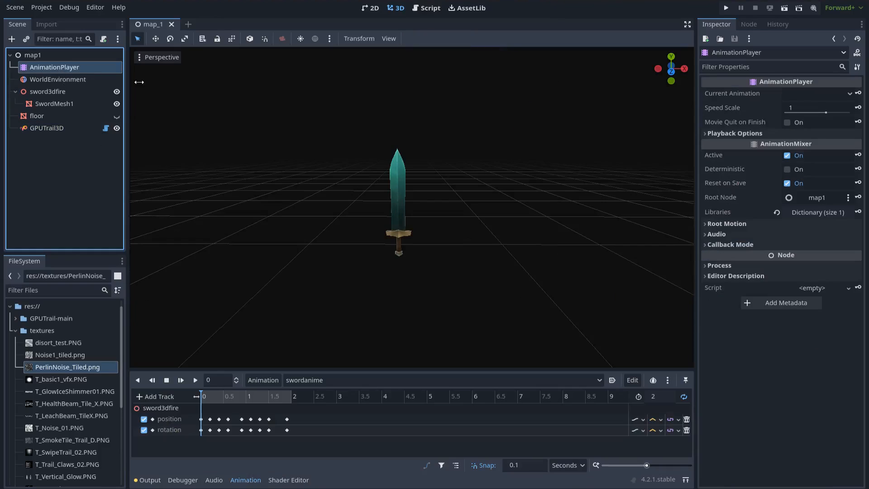
{"action": "left_click", "coordinate": [188, 380]}
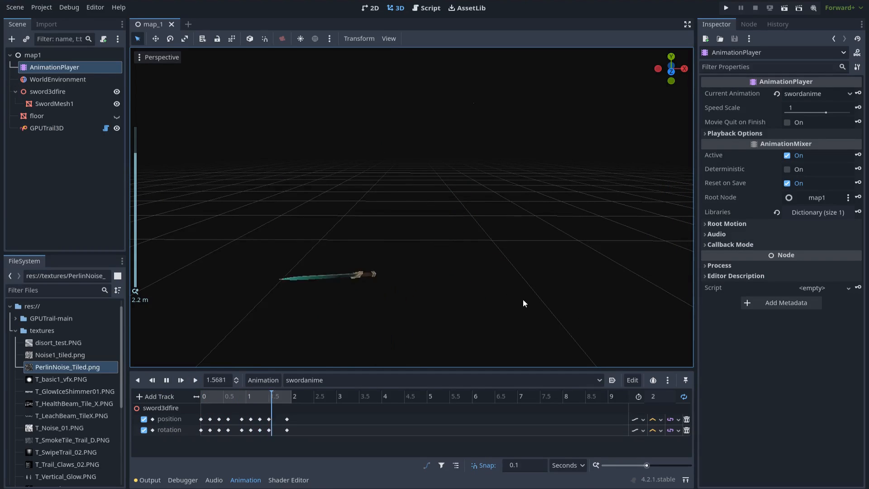
{"action": "left_click", "coordinate": [166, 381]}
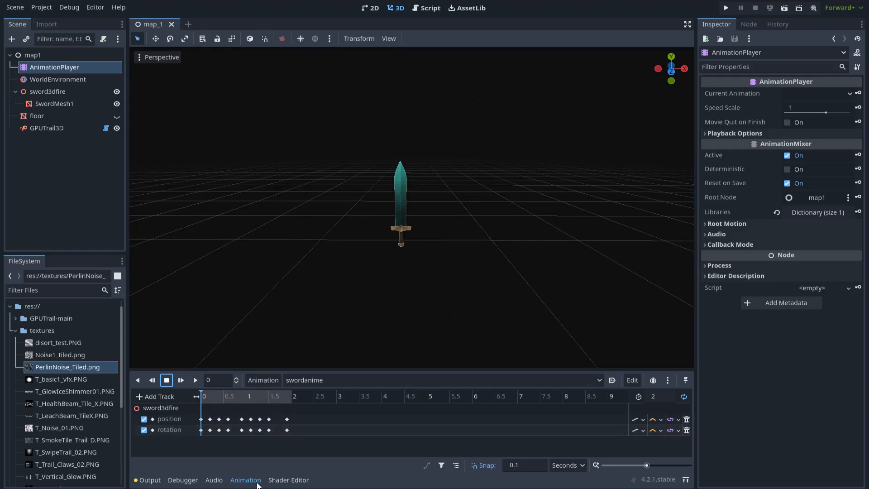
{"action": "left_click", "coordinate": [246, 481]}
{"action": "left_click_drag", "start_coordinate": [63, 129], "coordinate": [50, 91]}
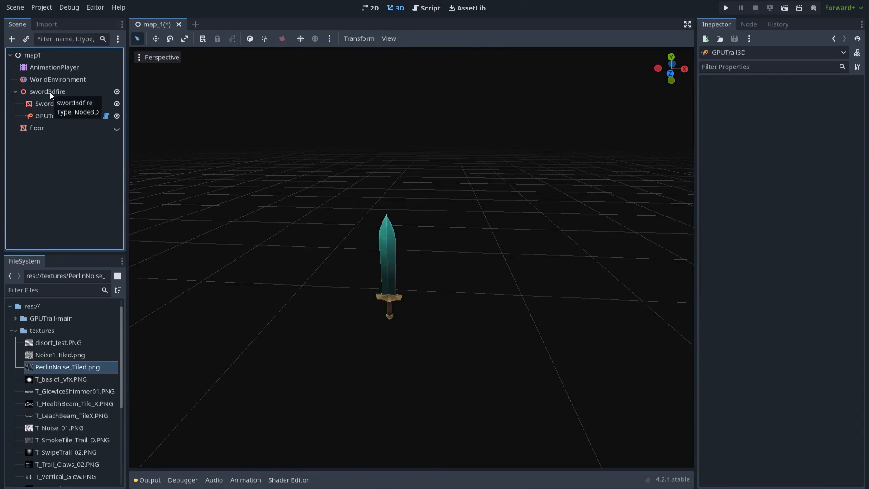
- Reset GPUTrail3D's position and raise it to 0, 0.351, 0 on the sword blade
{"action": "left_click", "coordinate": [55, 116]}
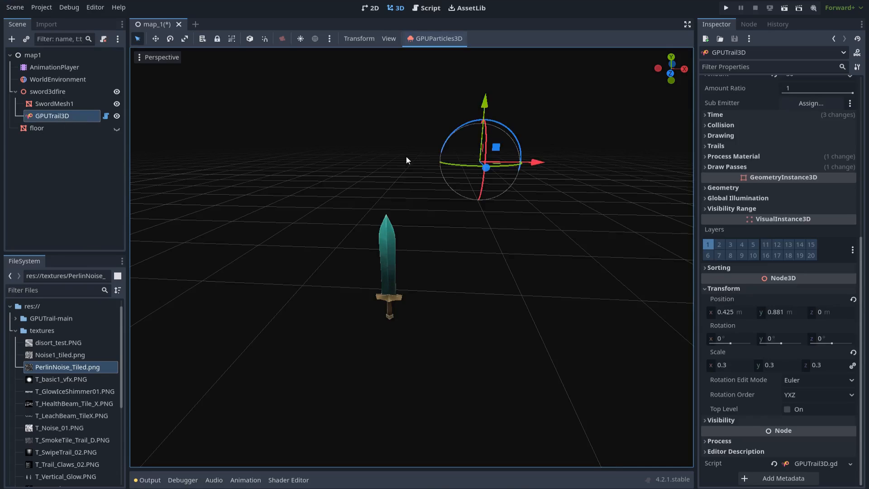
{"action": "left_click", "coordinate": [854, 300]}
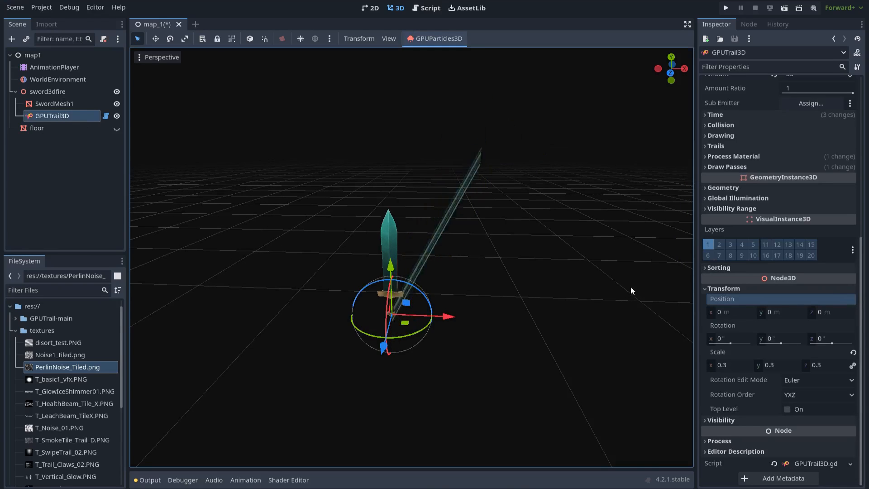
{"action": "scroll", "coordinate": [474, 289], "scroll_direction": "up", "scroll_amount": 3}
{"action": "left_click_drag", "start_coordinate": [381, 289], "coordinate": [377, 197]}
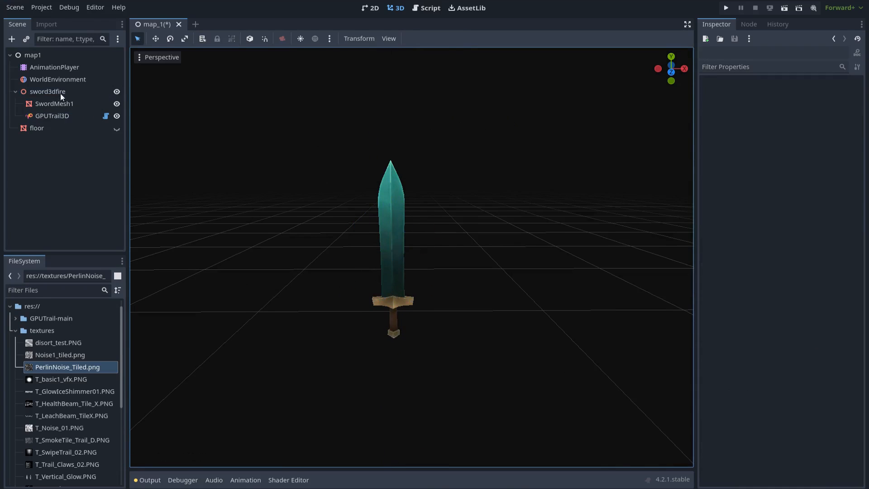
{"action": "left_click", "coordinate": [59, 93]}
{"action": "mouse_move", "coordinate": [407, 320]}
{"action": "left_mouse_down"}
{"action": "mouse_move", "coordinate": [506, 304]}
{"action": "mouse_move", "coordinate": [400, 309]}
{"action": "mouse_move", "coordinate": [416, 299]}
{"action": "mouse_move", "coordinate": [406, 313]}
{"action": "left_mouse_up"}
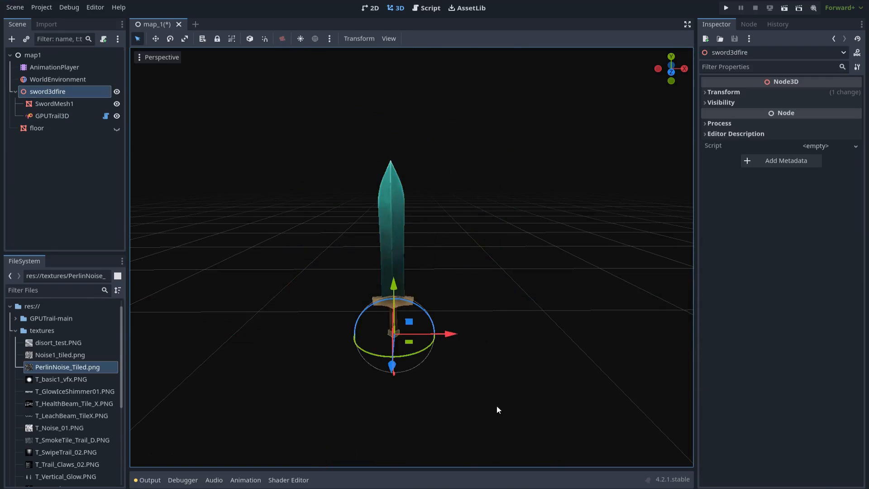
{"action": "left_click", "coordinate": [67, 117]}
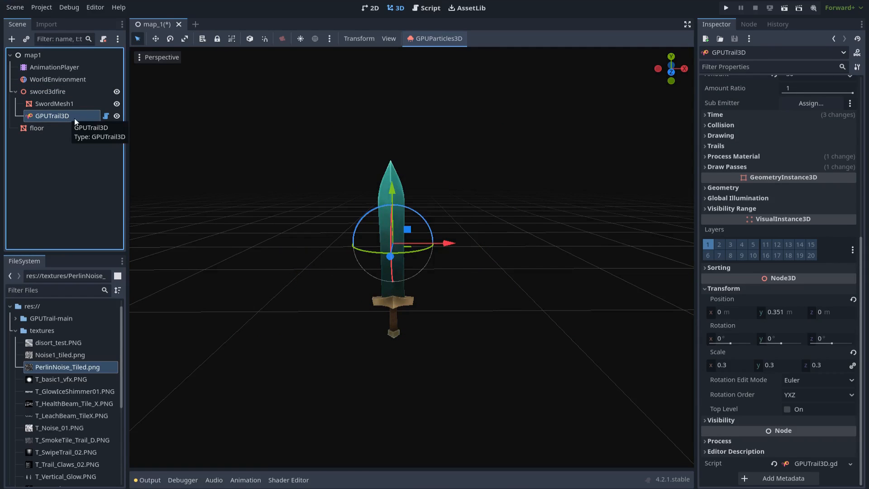
- Set T_SwipeTrail_02.PNG as the trail texture and enable Use HDR on the Color Ramp
{"action": "scroll", "coordinate": [811, 197], "scroll_direction": "up", "scroll_amount": 6}
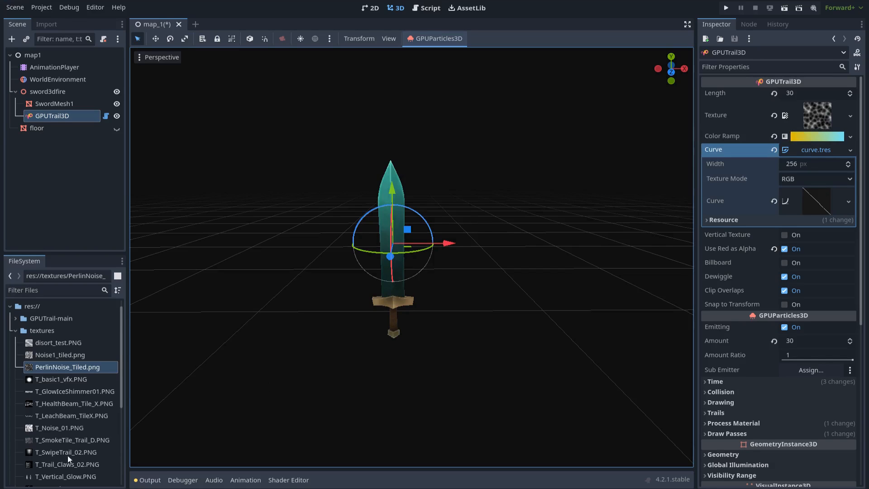
{"action": "left_click_drag", "start_coordinate": [52, 452], "coordinate": [840, 115]}
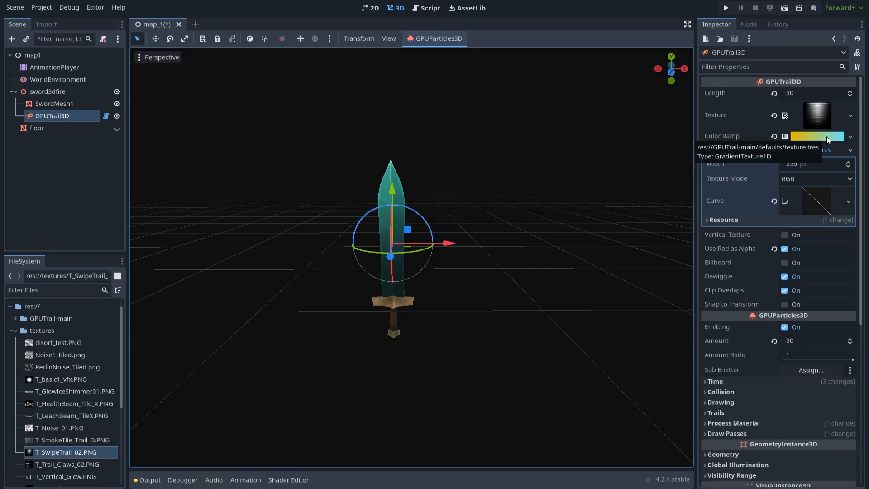
{"action": "left_click", "coordinate": [827, 137]}
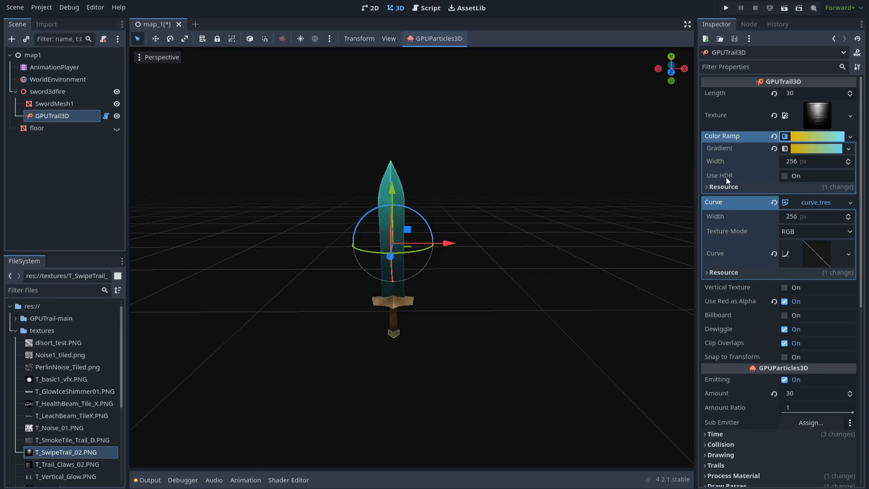
{"action": "left_click", "coordinate": [785, 176]}
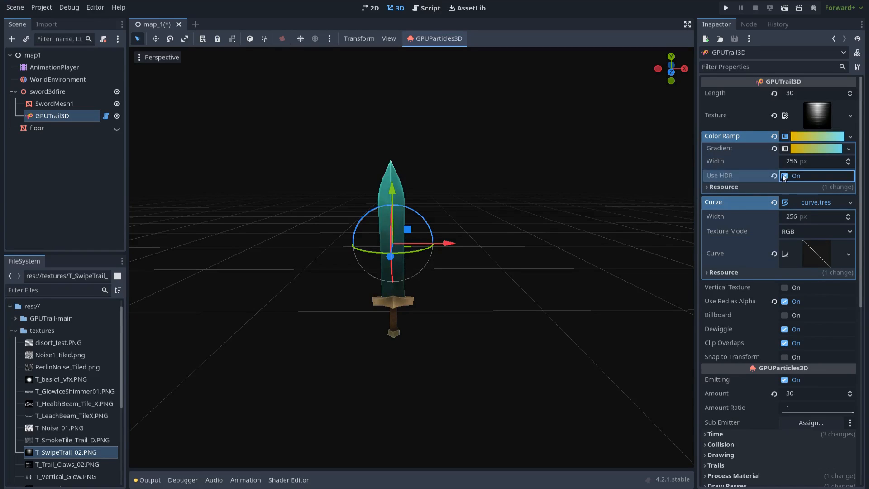
{"action": "left_click", "coordinate": [808, 150]}
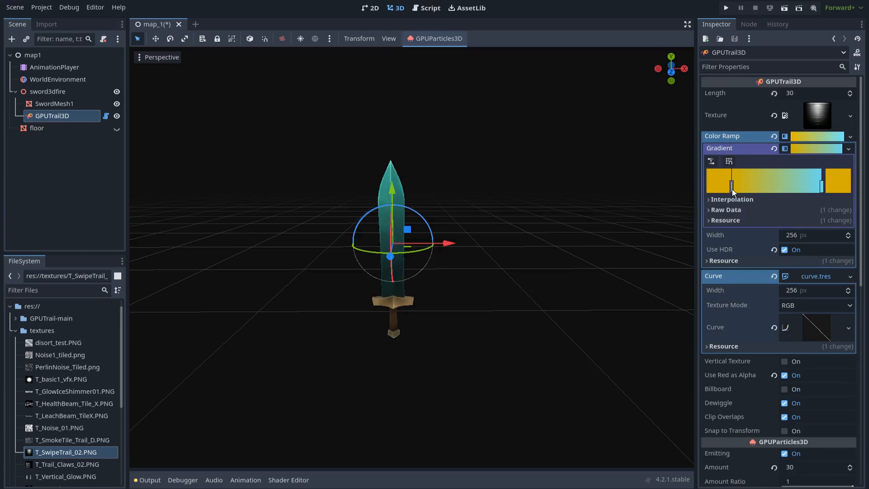
- Make the first gradient stop light blue with raw values R 0.1 and G 2.5
{"action": "left_click", "coordinate": [834, 189]}
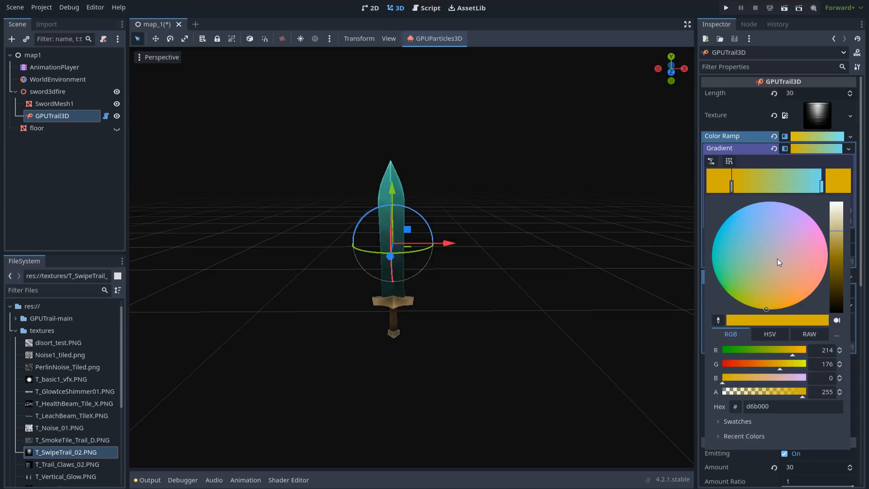
{"action": "left_click", "coordinate": [750, 210]}
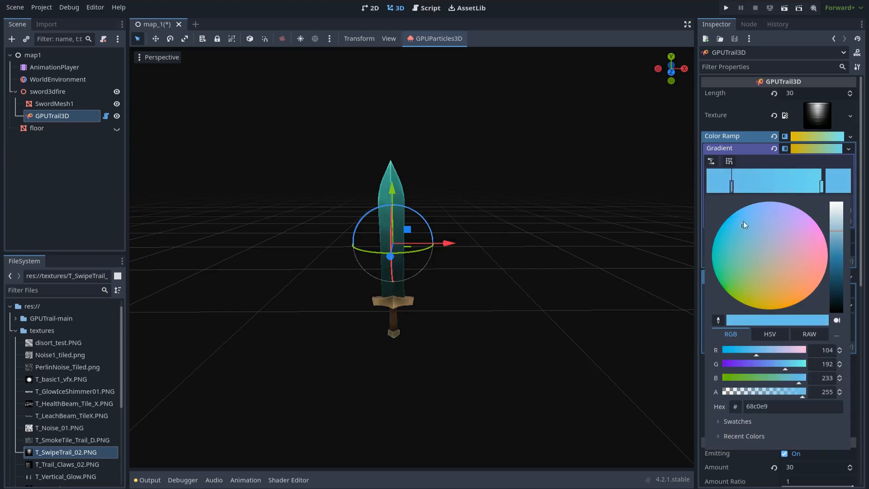
{"action": "left_click", "coordinate": [809, 335]}
{"action": "left_click", "coordinate": [813, 351]}
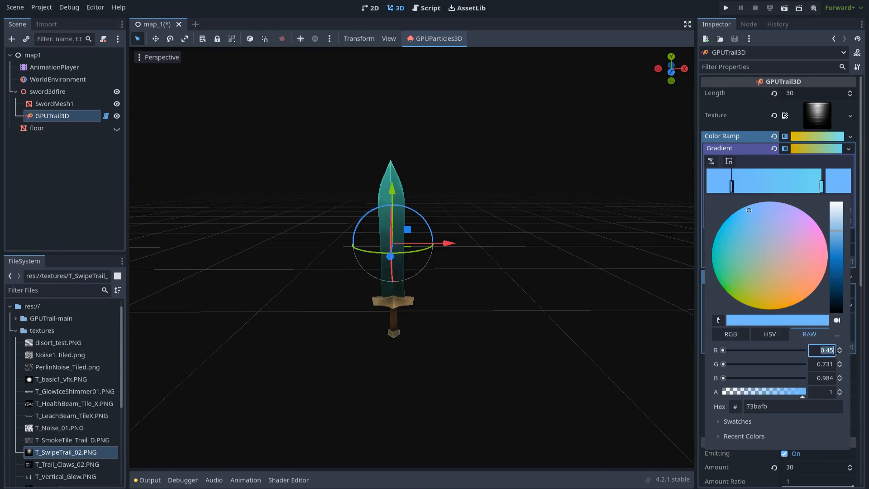
{"action": "type", "text": "0.1"}
{"action": "key", "text": "Return"}
{"action": "key", "text": "Tab"}
{"action": "type", "text": "2.5"}
{"action": "key", "text": "Return"}
{"action": "key", "text": "Tab"}
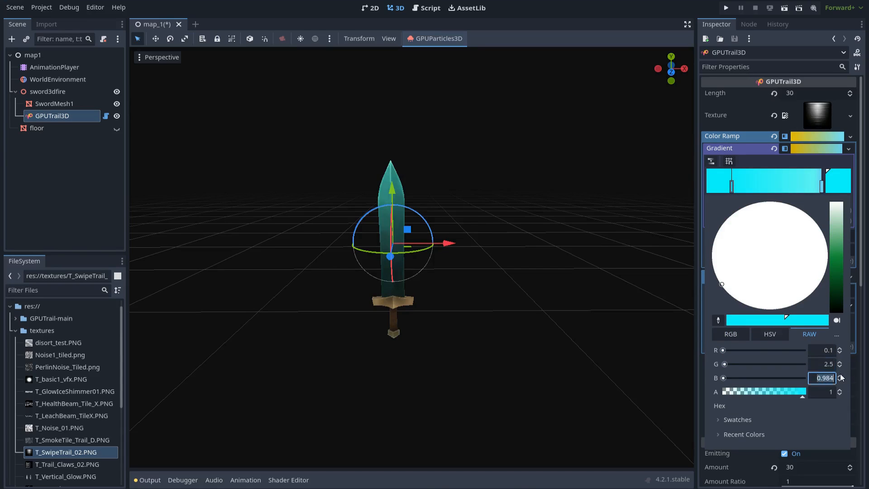
{"action": "left_click", "coordinate": [733, 188]}
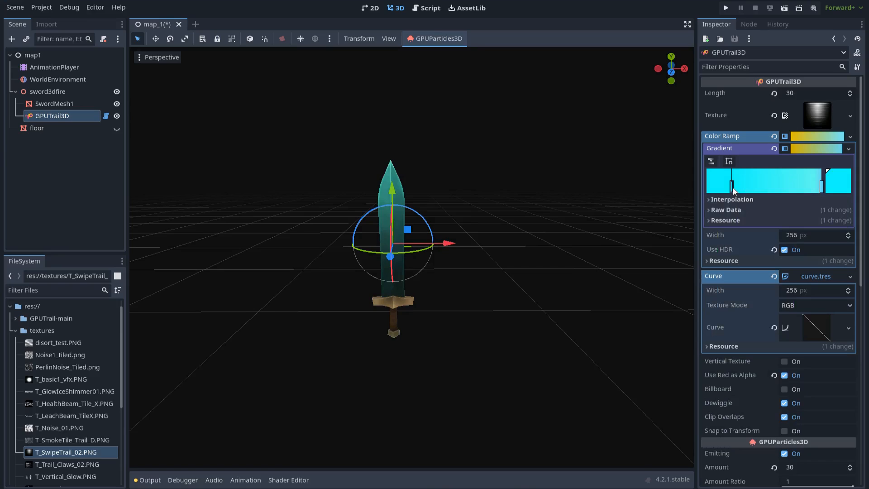
- Set the second gradient stop to overbright green (R 0, G 3) and collapse the gradient
{"action": "left_click", "coordinate": [822, 186]}
{"action": "left_click", "coordinate": [836, 186]}
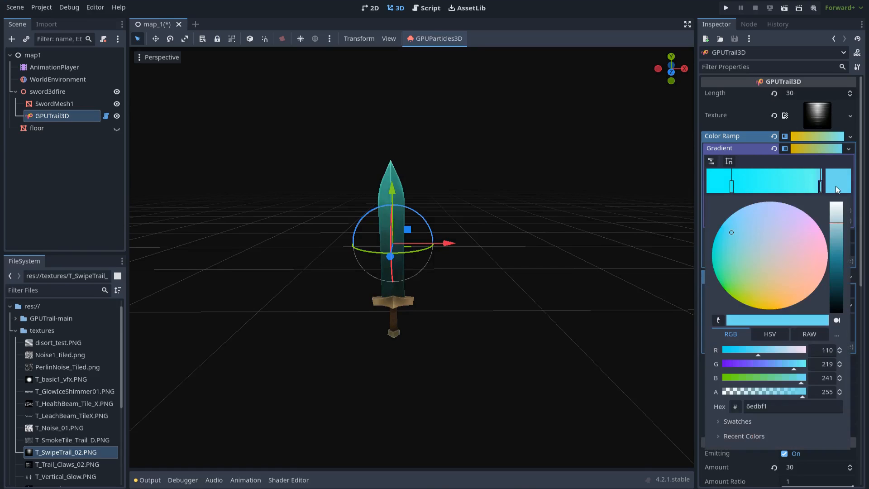
{"action": "left_click", "coordinate": [730, 286]}
{"action": "left_click", "coordinate": [810, 336]}
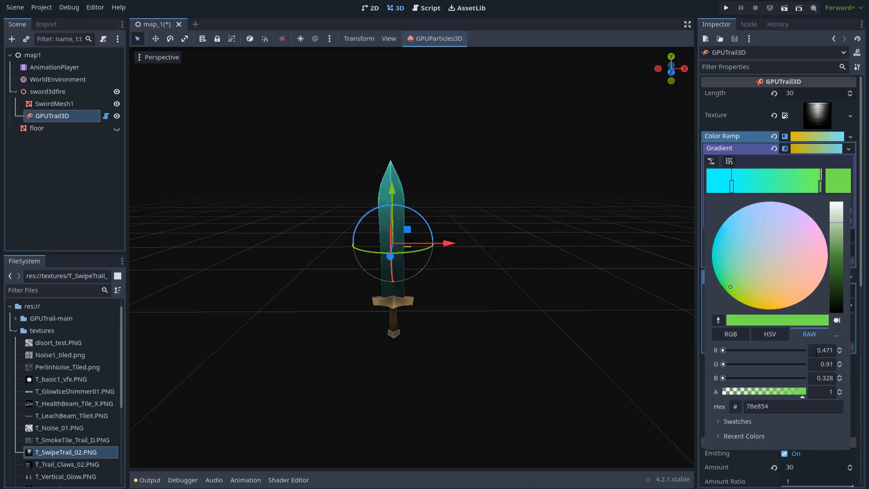
{"action": "double_click", "coordinate": [815, 350]}
{"action": "type", "text": "0"}
{"action": "key", "text": "Tab"}
{"action": "type", "text": "3"}
{"action": "key", "text": "Tab"}
{"action": "key", "text": "BackSpace"}
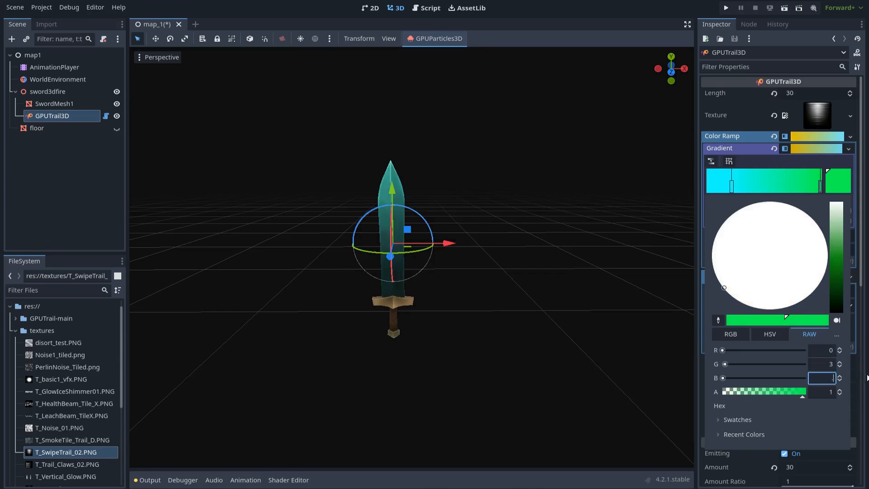
{"action": "left_click", "coordinate": [830, 185]}
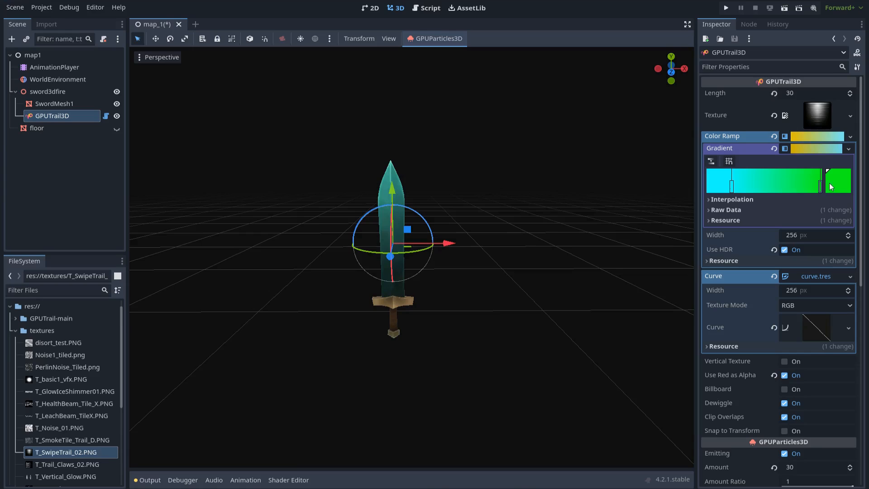
{"action": "left_click", "coordinate": [811, 148]}
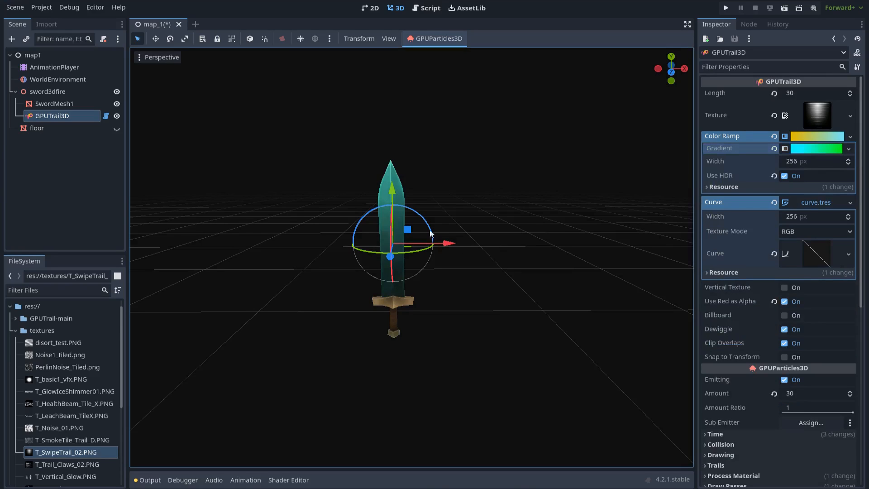
{"action": "left_click", "coordinate": [106, 91]}
- Drag the sword sideways to test the trail, then undo the move
{"action": "left_click_drag", "start_coordinate": [413, 321], "coordinate": [511, 291]}
{"action": "key", "text": "ctrl+z"}
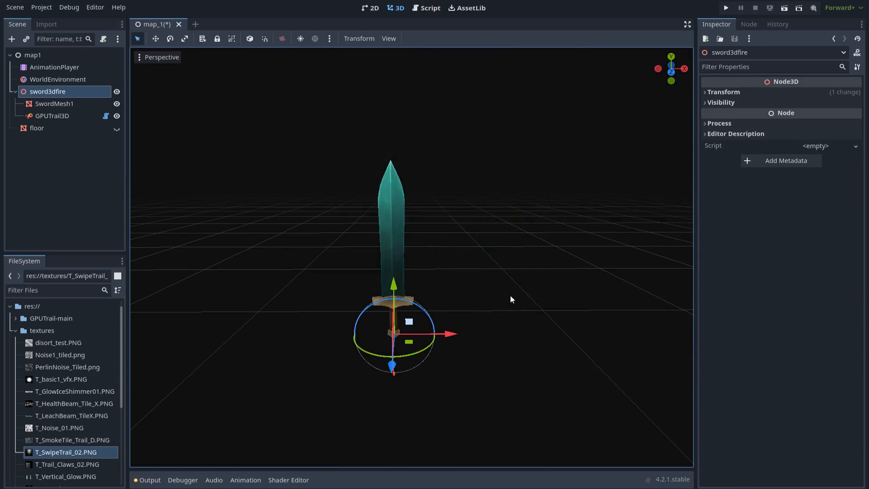
{"action": "scroll", "coordinate": [532, 277], "scroll_direction": "down", "scroll_amount": 3}
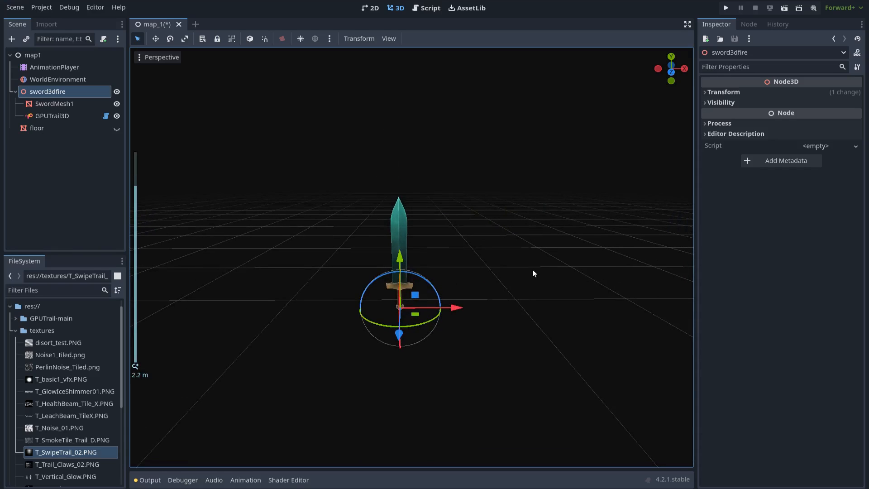
- Play and scrub the swordanime swing to check the green trail, then enlarge the timeline
{"action": "left_click", "coordinate": [62, 68]}
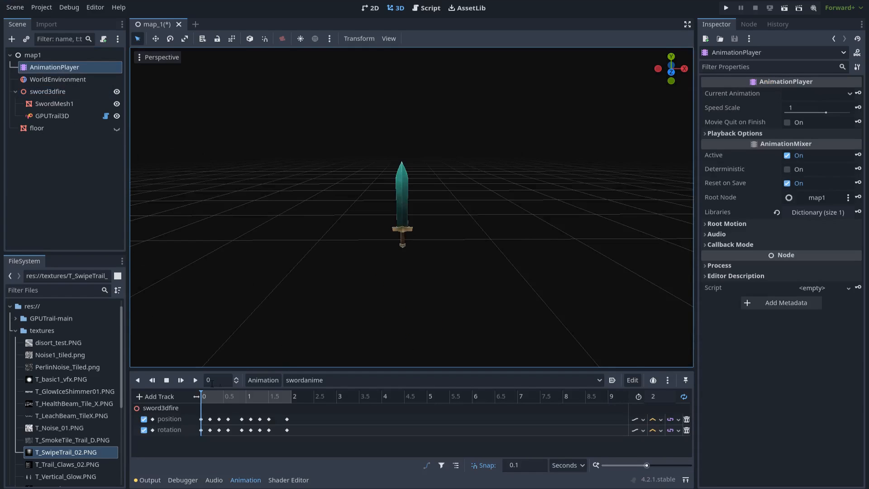
{"action": "left_click", "coordinate": [196, 380]}
{"action": "scroll", "coordinate": [555, 305], "scroll_direction": "down", "scroll_amount": 3}
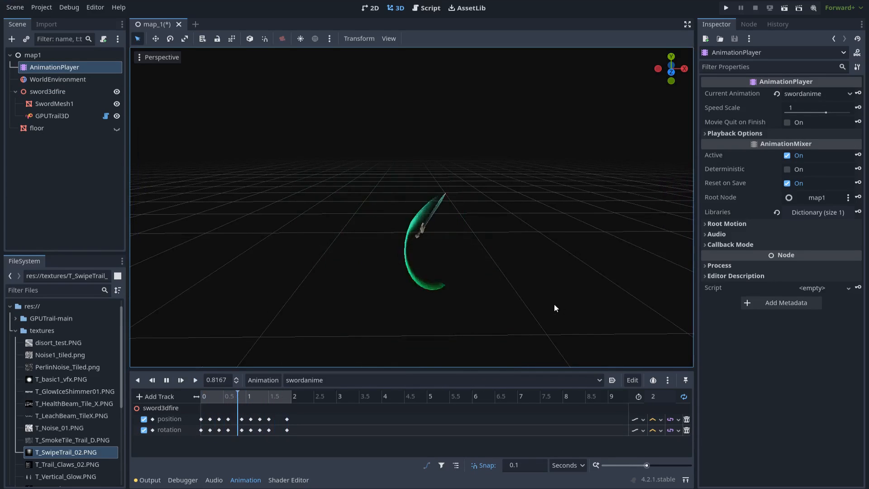
{"action": "left_click", "coordinate": [166, 380]}
{"action": "scroll", "coordinate": [326, 322], "scroll_direction": "up", "scroll_amount": 3}
{"action": "left_click_drag", "start_coordinate": [236, 397], "coordinate": [201, 397]}
{"action": "scroll", "coordinate": [433, 252], "scroll_direction": "down", "scroll_amount": 2}
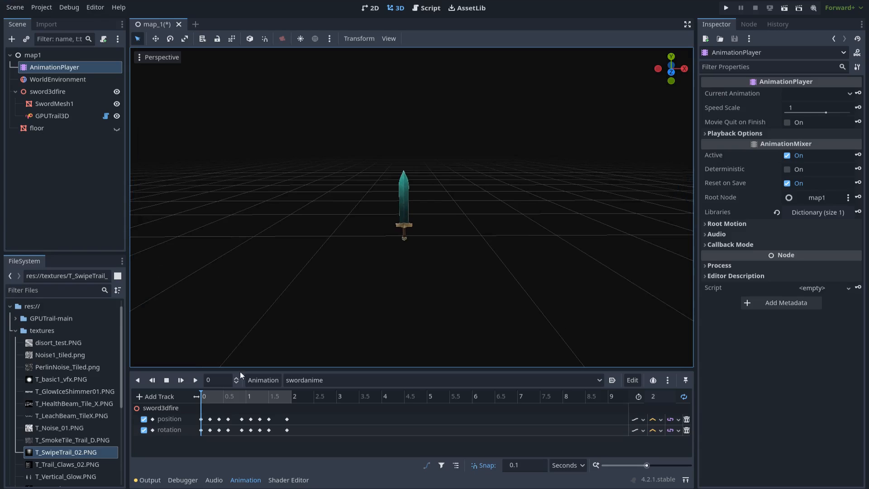
{"action": "left_click_drag", "start_coordinate": [210, 397], "coordinate": [191, 398]}
{"action": "left_click", "coordinate": [196, 380]}
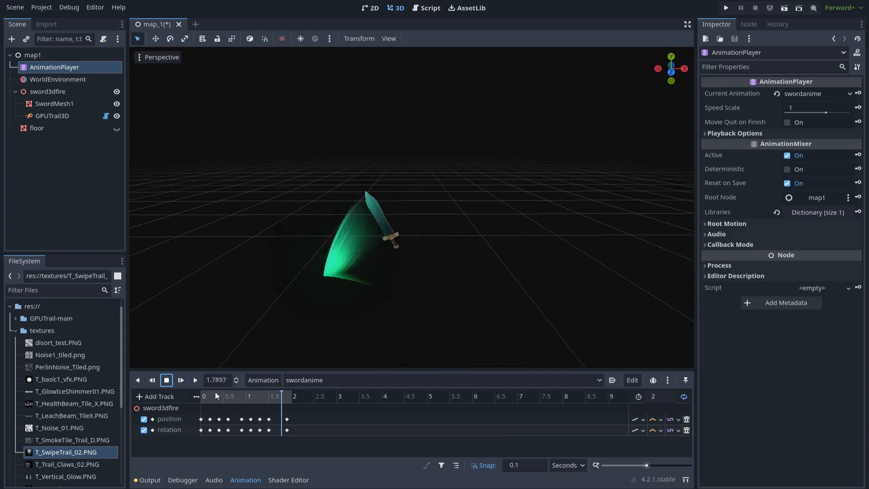
{"action": "left_click", "coordinate": [167, 380]}
{"action": "left_click_drag", "start_coordinate": [317, 371], "coordinate": [314, 333]}
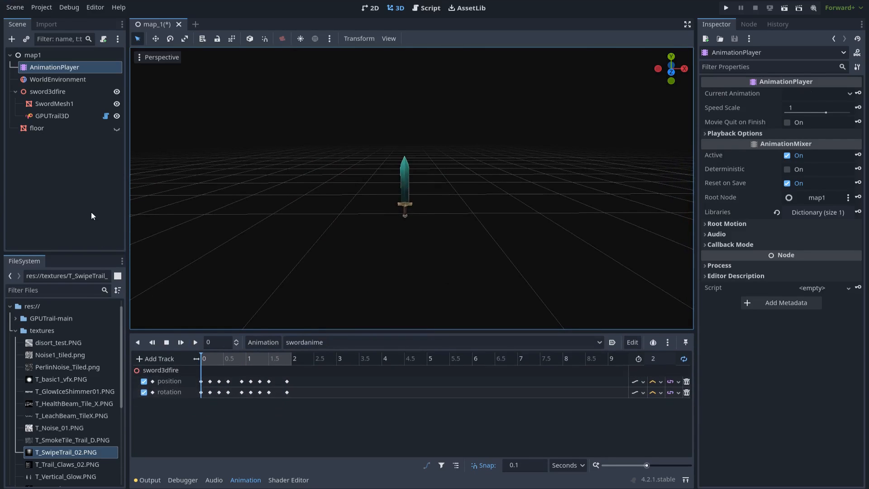
- Create a GPUTrail3D Visible track with an 'on' key at 0 s
{"action": "left_click", "coordinate": [50, 117]}
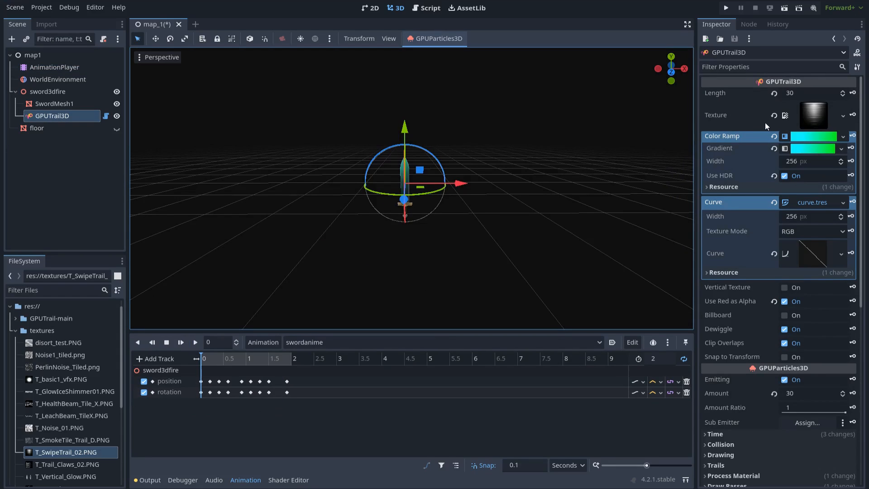
{"action": "scroll", "coordinate": [773, 192], "scroll_direction": "down", "scroll_amount": 10}
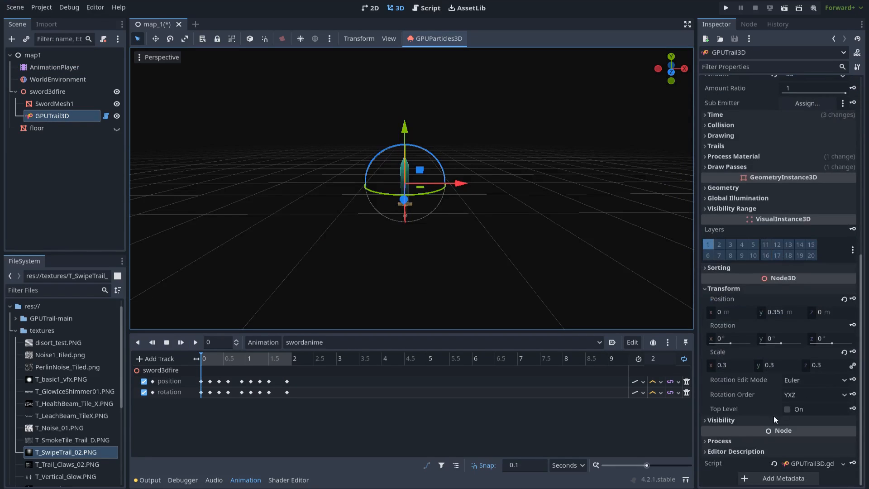
{"action": "left_click", "coordinate": [723, 421]}
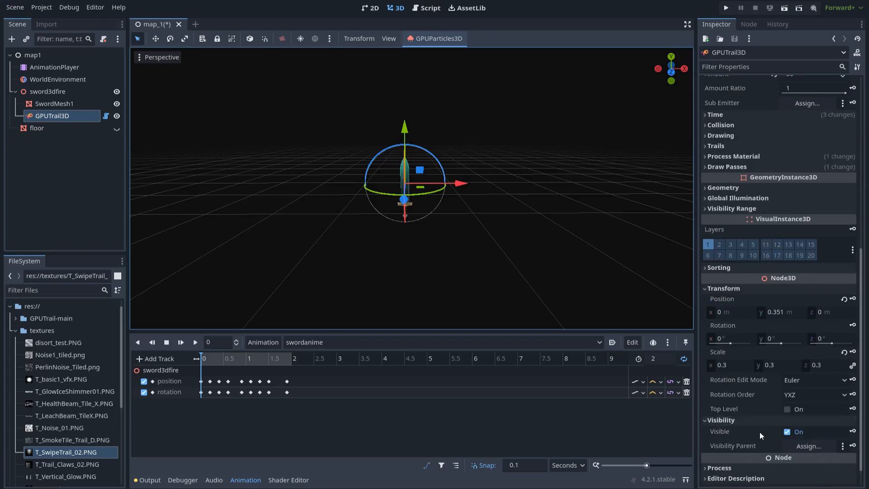
{"action": "scroll", "coordinate": [761, 430], "scroll_direction": "down", "scroll_amount": 1}
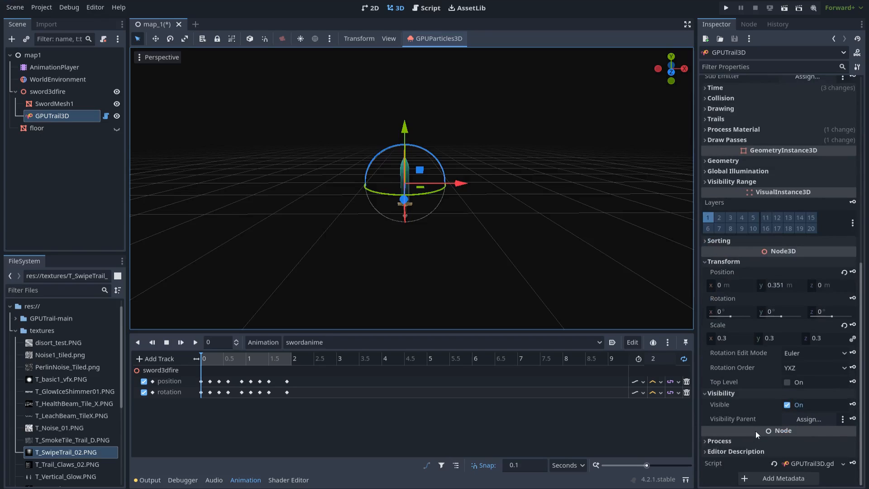
{"action": "left_click", "coordinate": [853, 404]}
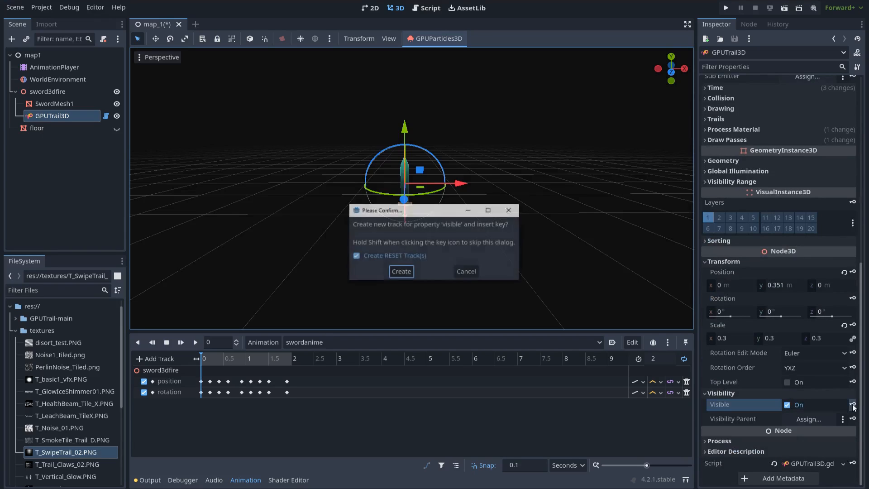
{"action": "left_click", "coordinate": [402, 272]}
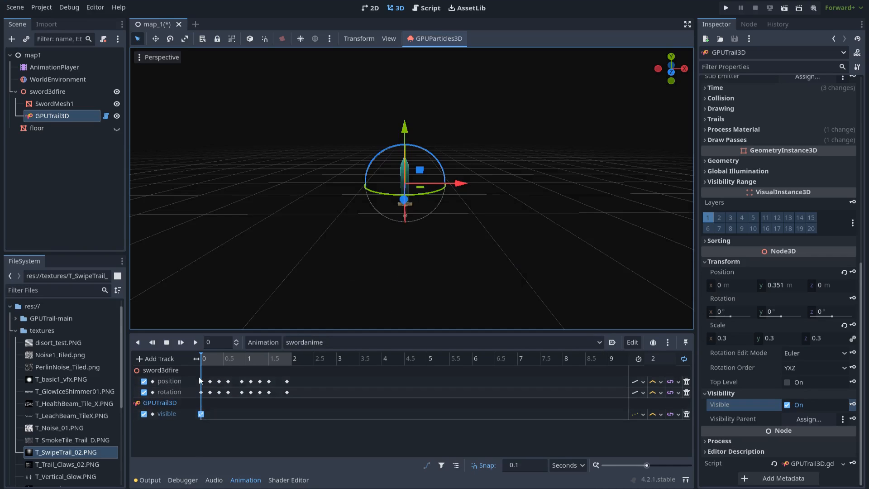
- Duplicate the Visible key to 0.5 s and uncheck its value to hide the trail
{"action": "left_click_drag", "start_coordinate": [199, 363], "coordinate": [225, 360]}
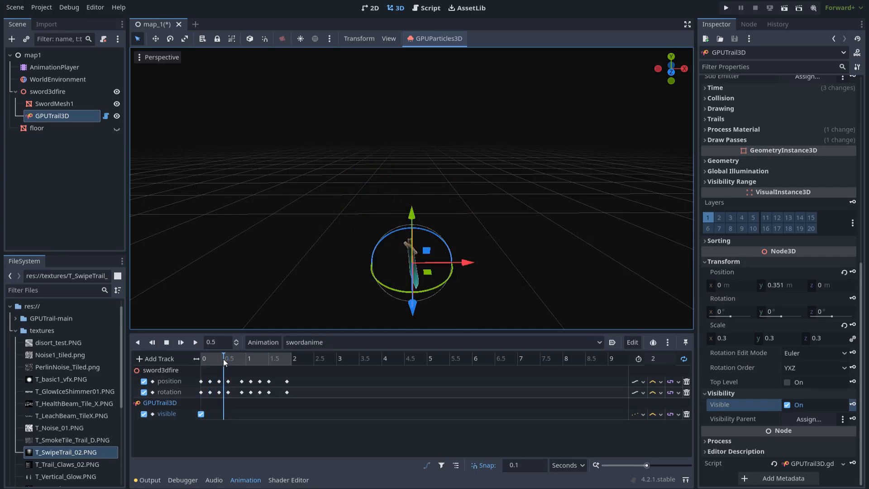
{"action": "left_click", "coordinate": [201, 414]}
{"action": "key", "text": "ctrl+d"}
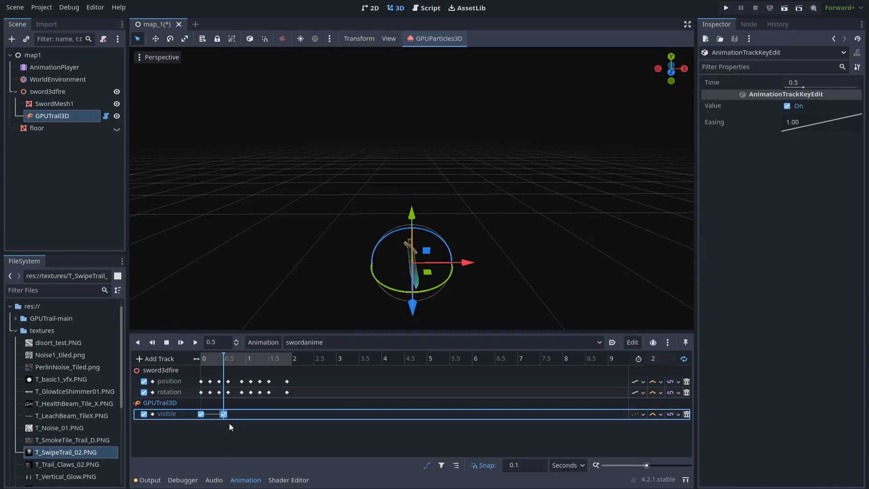
{"action": "left_click", "coordinate": [787, 106]}
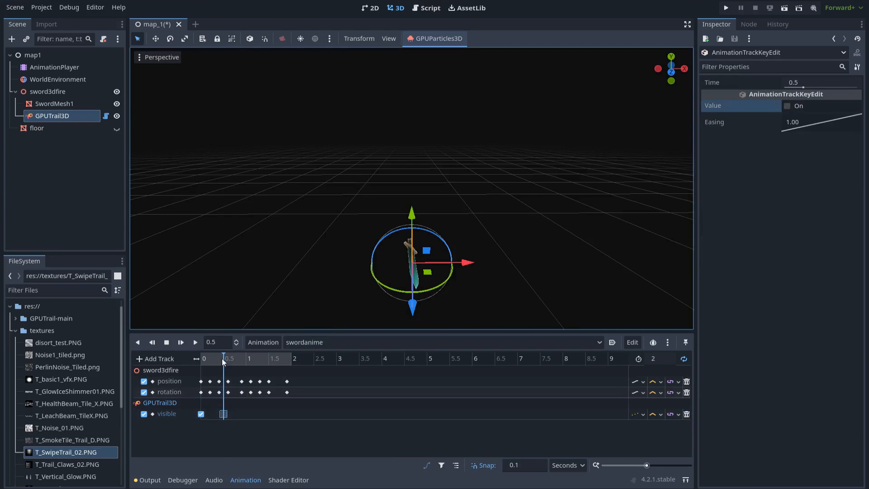
{"action": "left_click_drag", "start_coordinate": [223, 359], "coordinate": [242, 356]}
- Duplicate the on key to 0.9 s and the off key to 1.5 s on the visible track
{"action": "left_click", "coordinate": [201, 413]}
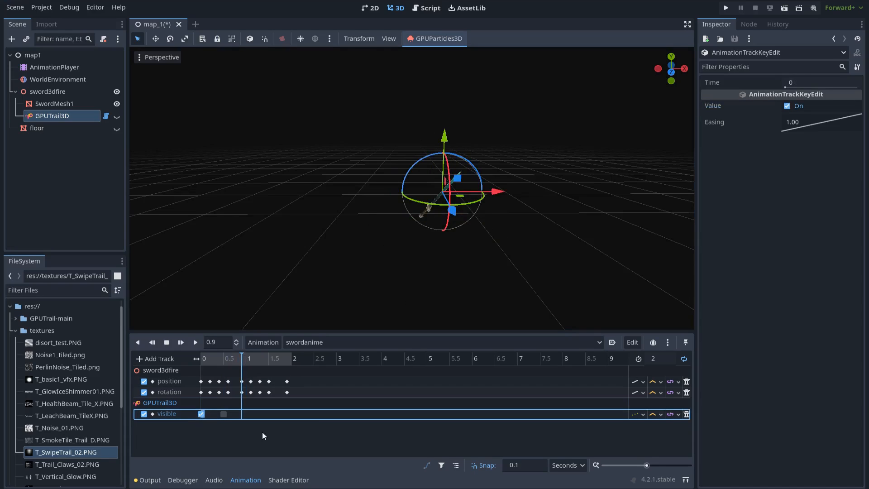
{"action": "key", "text": "ctrl+d"}
{"action": "left_click", "coordinate": [200, 424]}
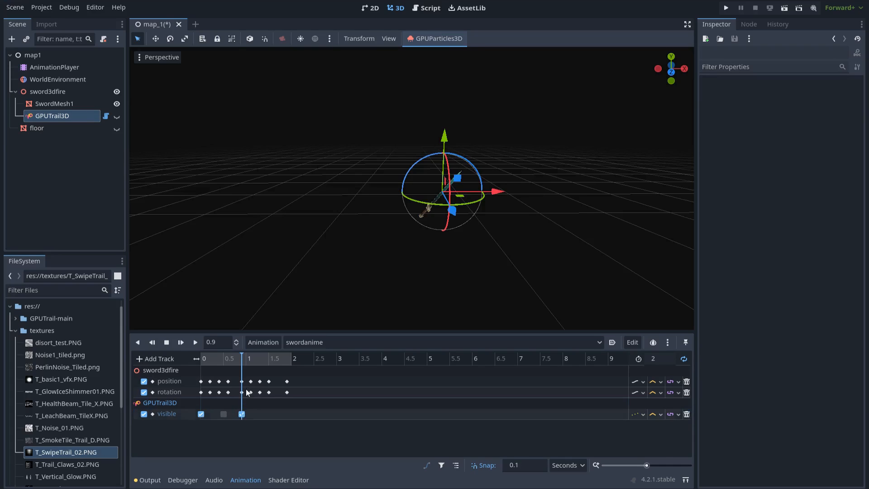
{"action": "left_click_drag", "start_coordinate": [243, 359], "coordinate": [271, 362]}
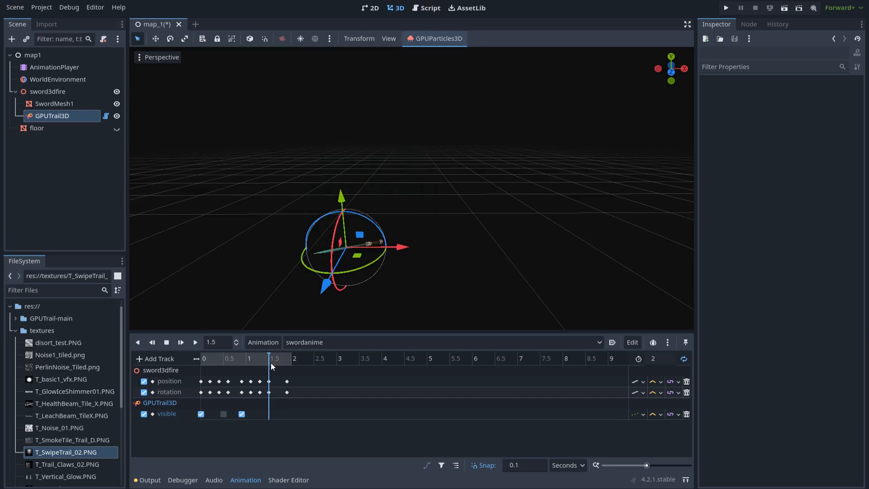
{"action": "left_click", "coordinate": [223, 415]}
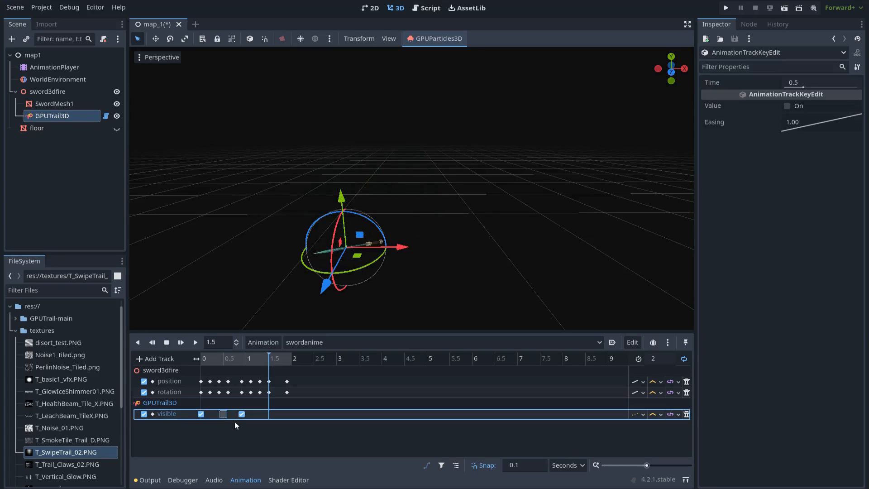
{"action": "key", "text": "ctrl+d"}
{"action": "left_click", "coordinate": [269, 421]}
{"action": "left_click", "coordinate": [269, 416]}
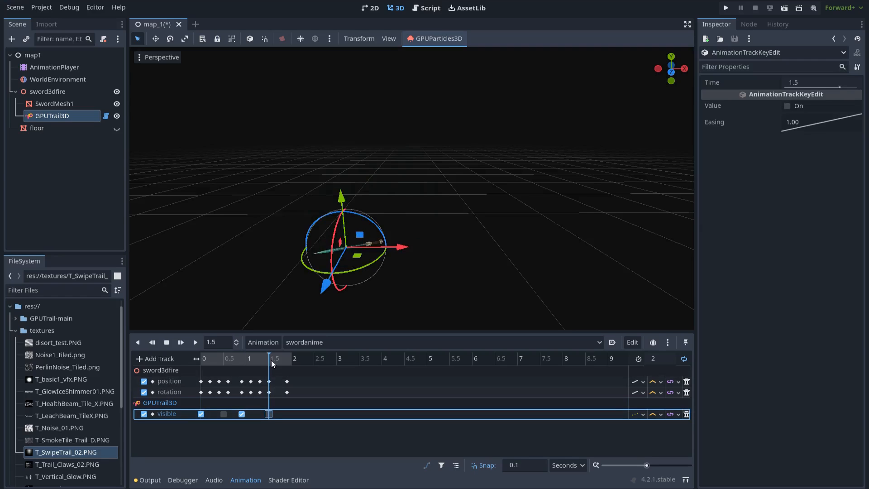
{"action": "left_click_drag", "start_coordinate": [271, 362], "coordinate": [184, 359]}
- Play the swing to preview the trail timing, then stop and rewind near the start
{"action": "scroll", "coordinate": [333, 258], "scroll_direction": "up", "scroll_amount": 5}
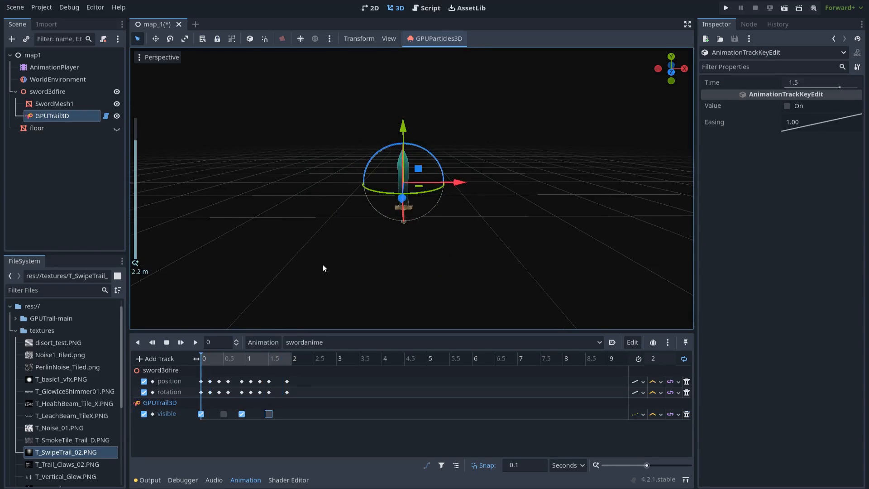
{"action": "left_click", "coordinate": [195, 343]}
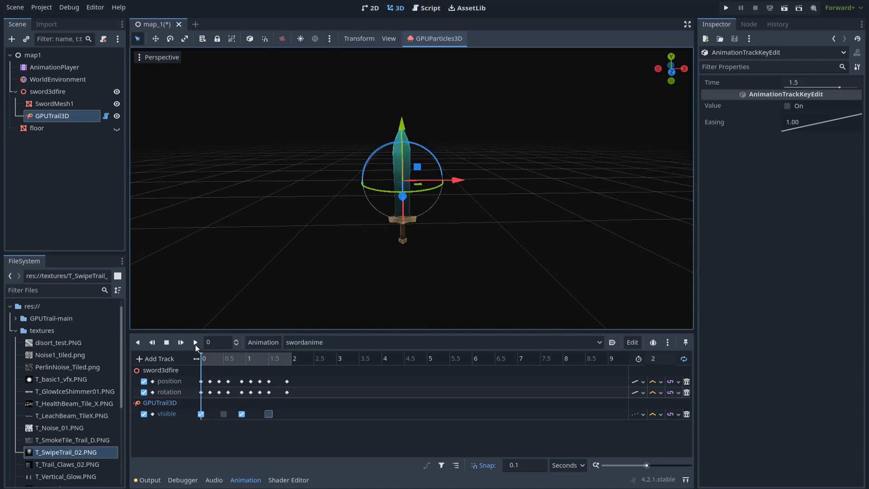
{"action": "scroll", "coordinate": [641, 226], "scroll_direction": "down", "scroll_amount": 2}
{"action": "scroll", "coordinate": [637, 226], "scroll_direction": "down", "scroll_amount": 2}
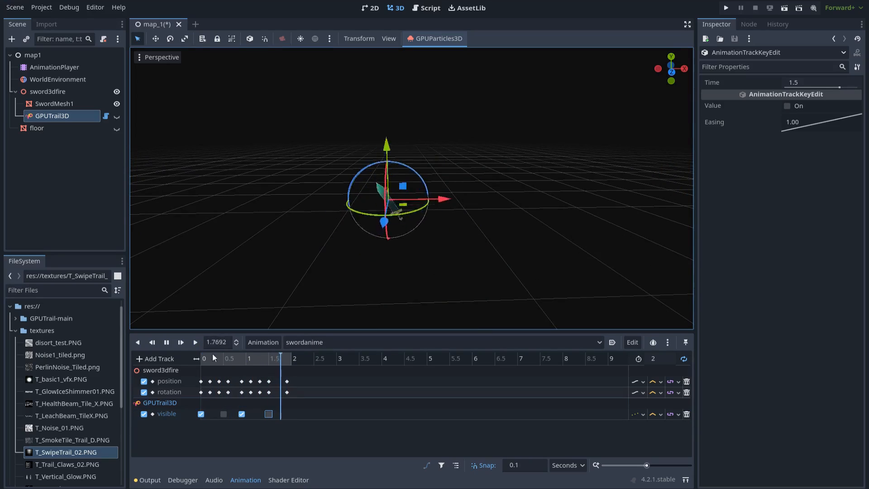
{"action": "left_click", "coordinate": [166, 343]}
{"action": "left_click_drag", "start_coordinate": [240, 363], "coordinate": [195, 361]}
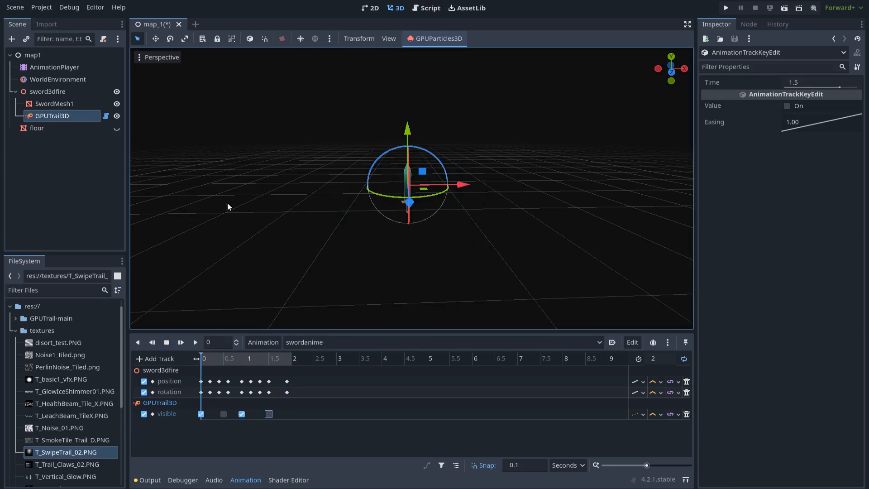
{"action": "left_click", "coordinate": [67, 107]}
{"action": "left_click", "coordinate": [67, 120]}
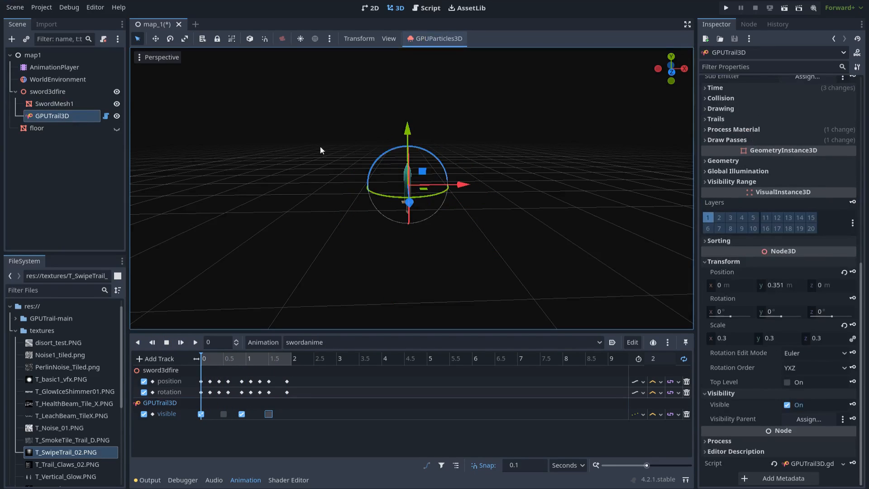
- Create a GPUTrail3D Length track with a key of 30 at 0 s
{"action": "scroll", "coordinate": [789, 93], "scroll_direction": "up", "scroll_amount": 5}
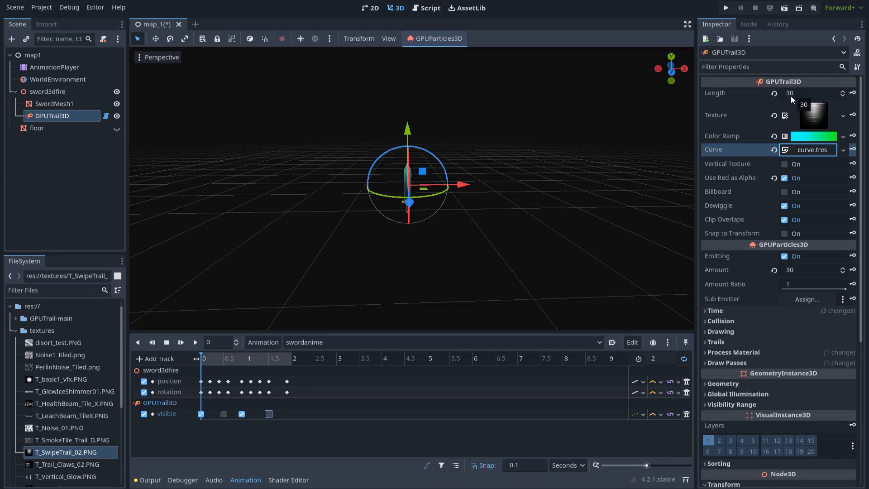
{"action": "left_click", "coordinate": [852, 93]}
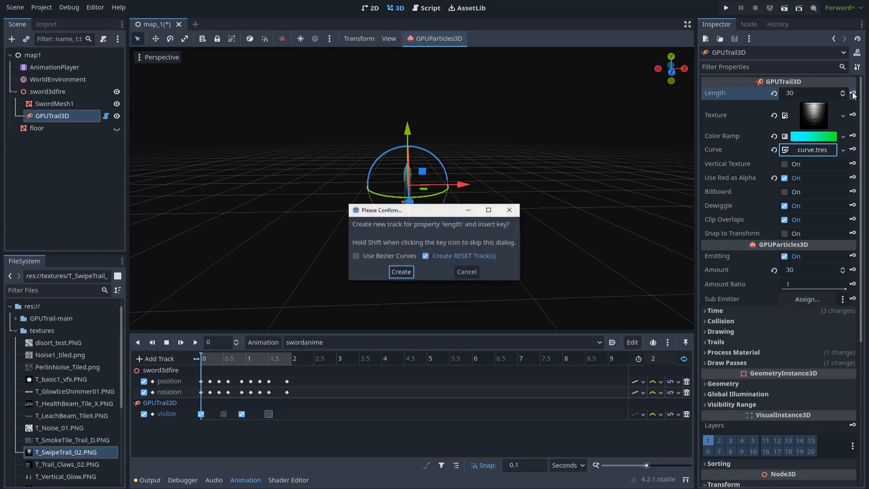
{"action": "left_click", "coordinate": [401, 272]}
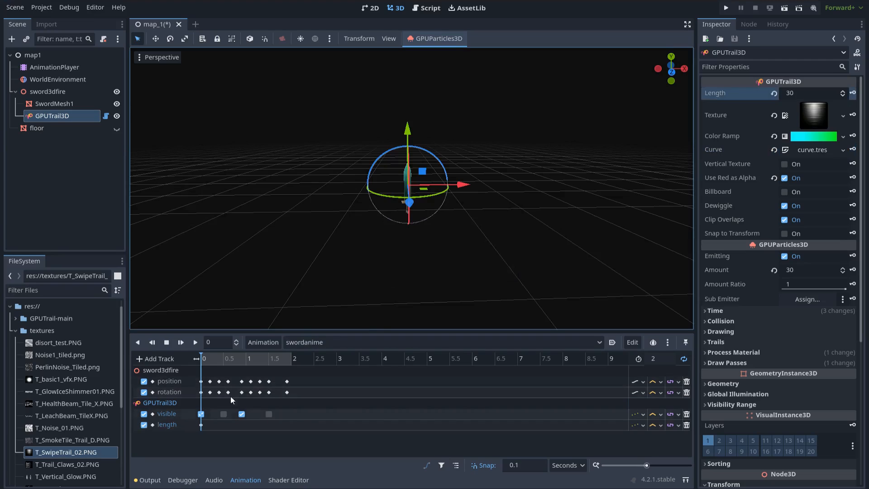
- Duplicate the Length key from 0 s to 0.4 s
{"action": "left_click", "coordinate": [208, 359]}
{"action": "left_click_drag", "start_coordinate": [208, 358], "coordinate": [219, 359]}
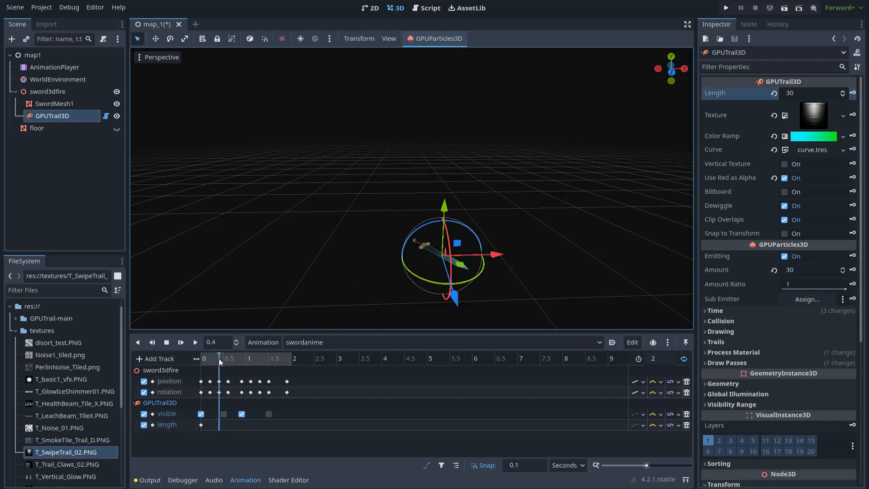
{"action": "left_click", "coordinate": [222, 360]}
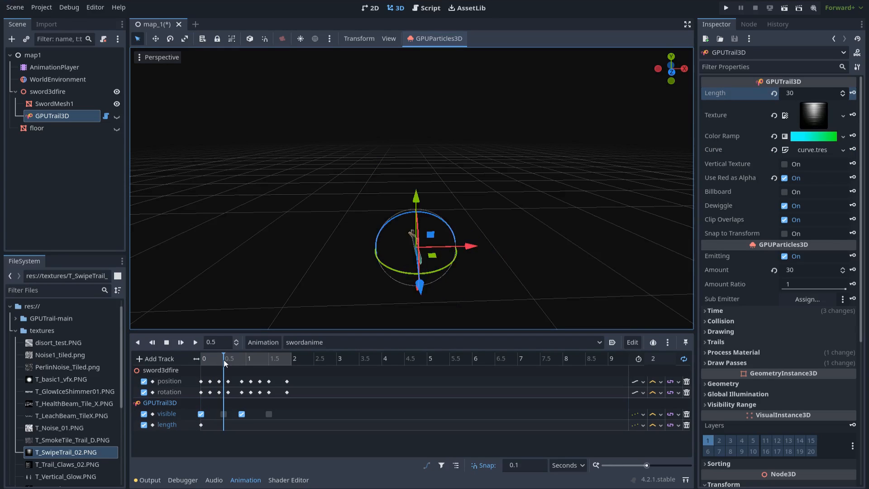
{"action": "left_click", "coordinate": [219, 360]}
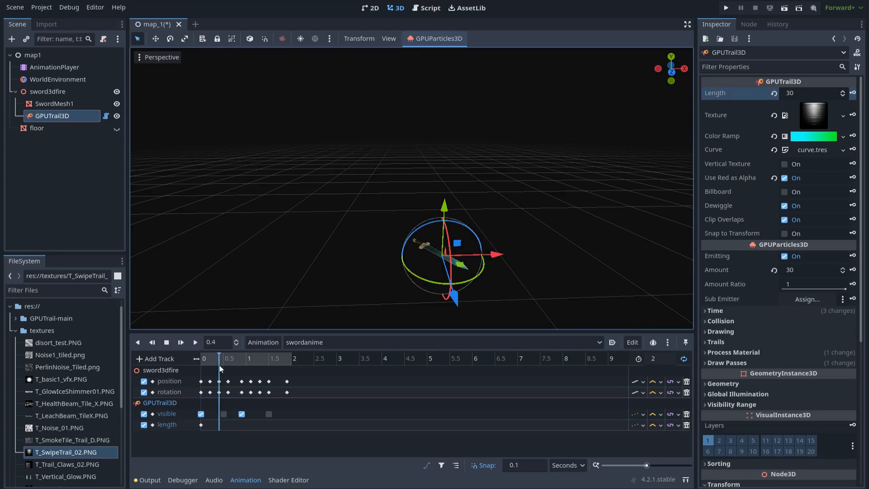
{"action": "left_click", "coordinate": [200, 424]}
{"action": "key", "text": "ctrl+d"}
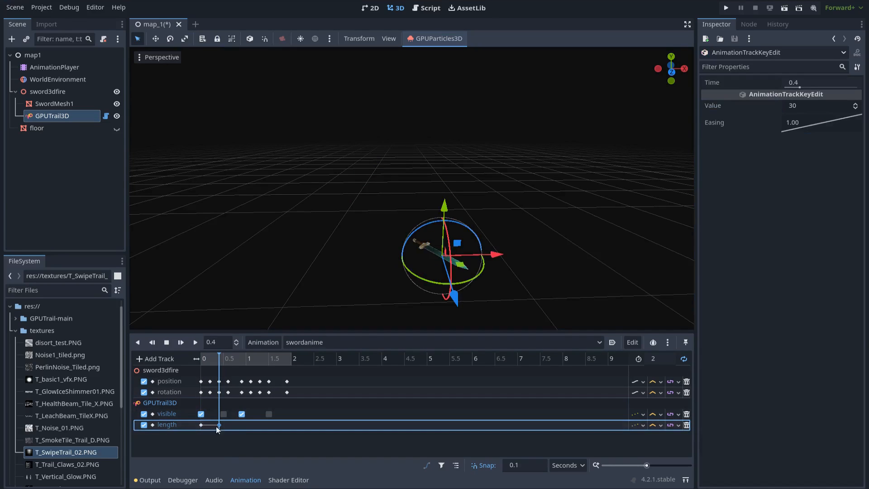
{"action": "left_click", "coordinate": [223, 360]}
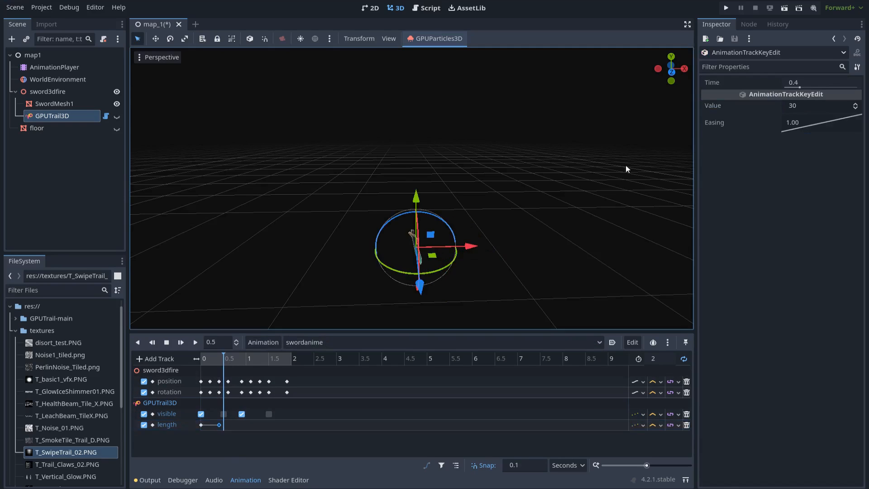
{"action": "left_click", "coordinate": [54, 104]}
{"action": "left_click", "coordinate": [58, 113]}
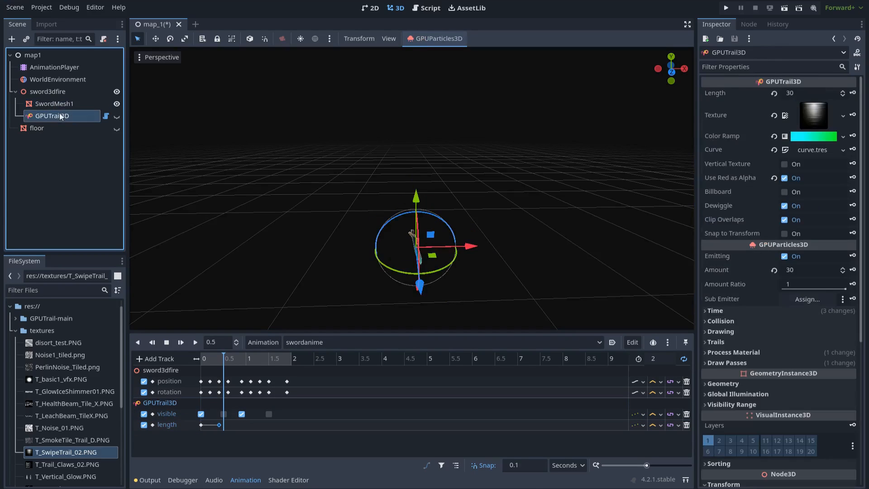
- Key a trail Length of 0 at 0.5 s and duplicate that key to 0.8 s
{"action": "left_click", "coordinate": [808, 93]}
{"action": "type", "text": "0"}
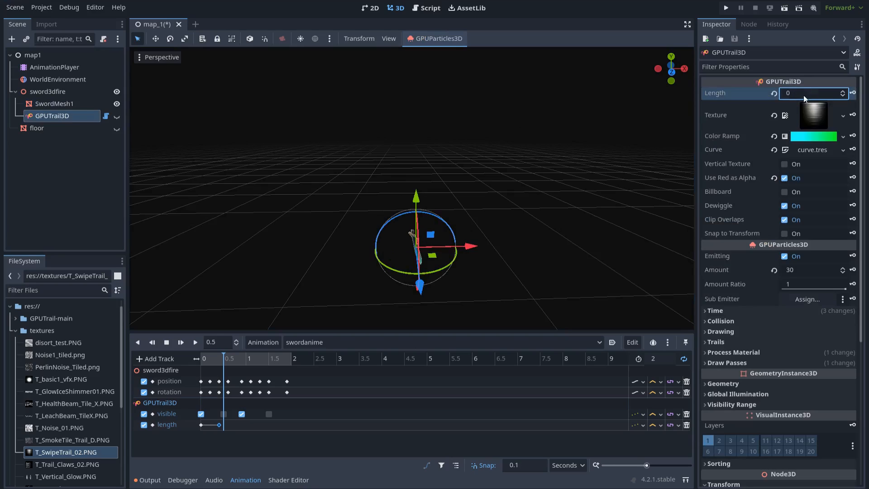
{"action": "left_click", "coordinate": [853, 93]}
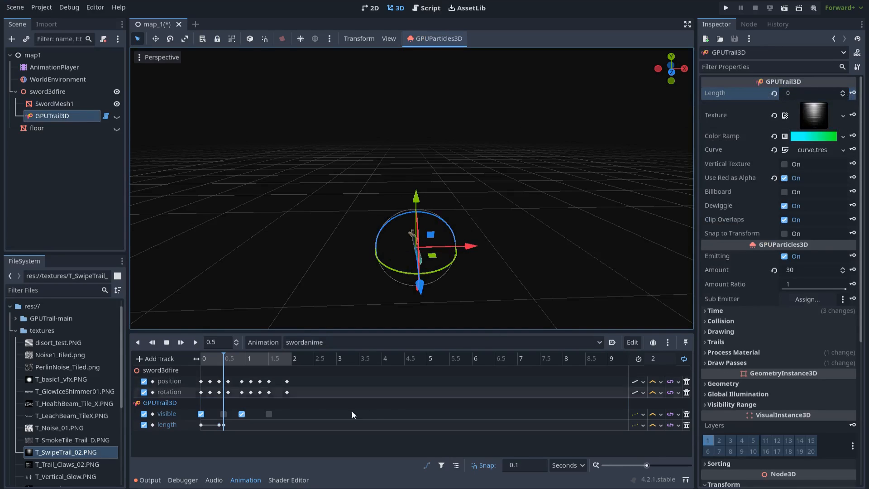
{"action": "left_click_drag", "start_coordinate": [225, 358], "coordinate": [238, 360]}
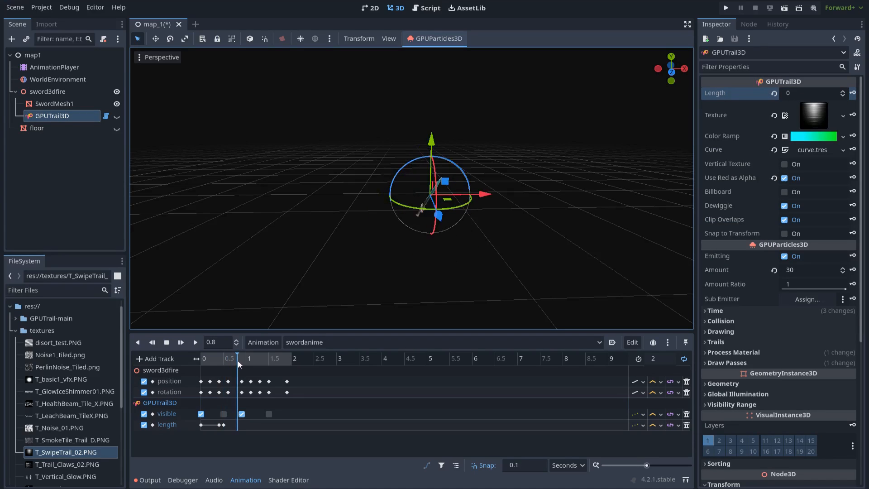
{"action": "left_click", "coordinate": [224, 425]}
{"action": "key", "text": "ctrl+d"}
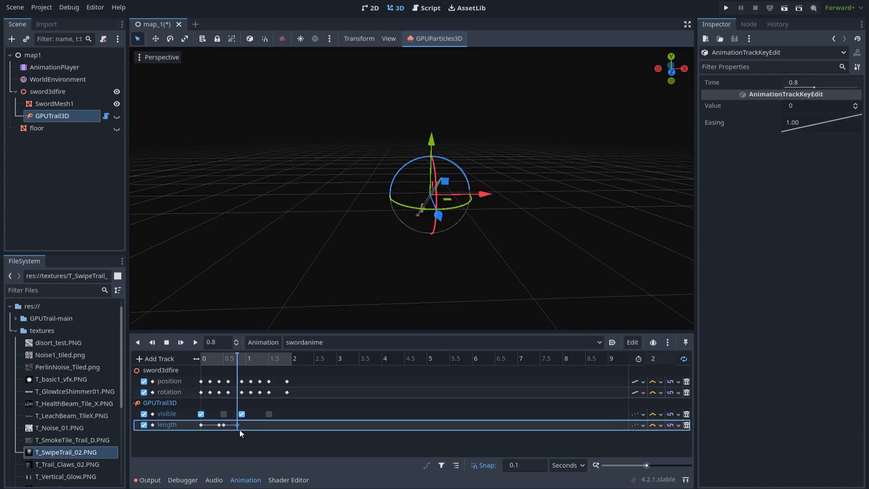
{"action": "left_click", "coordinate": [241, 361]}
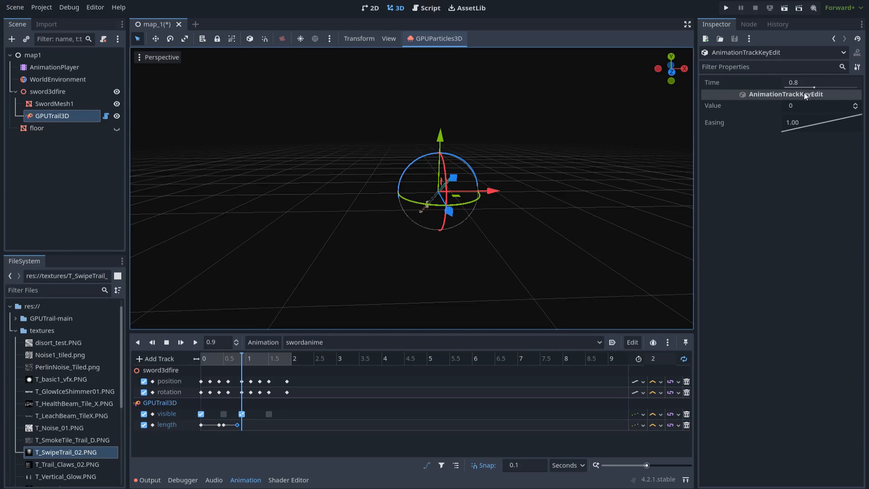
- Key the Length back to 30 at 0.9 s and duplicate it to 1.4 s
{"action": "left_click", "coordinate": [74, 115]}
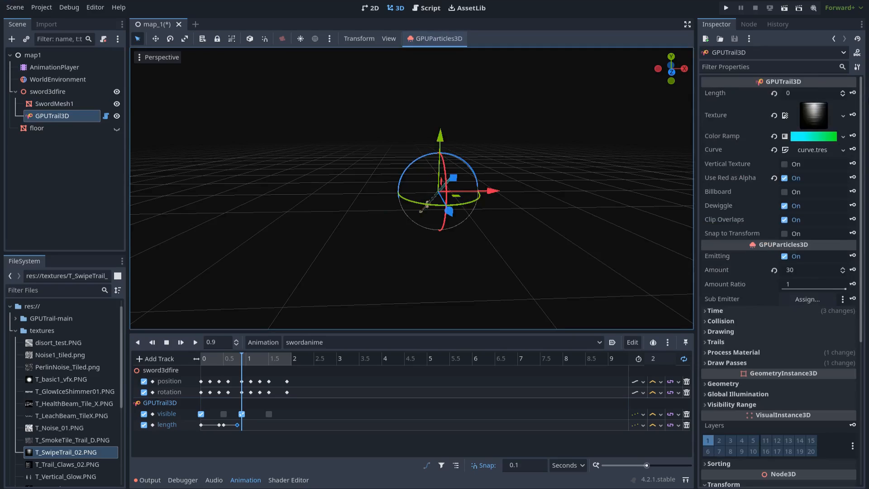
{"action": "left_click", "coordinate": [818, 93]}
{"action": "key", "text": "Return"}
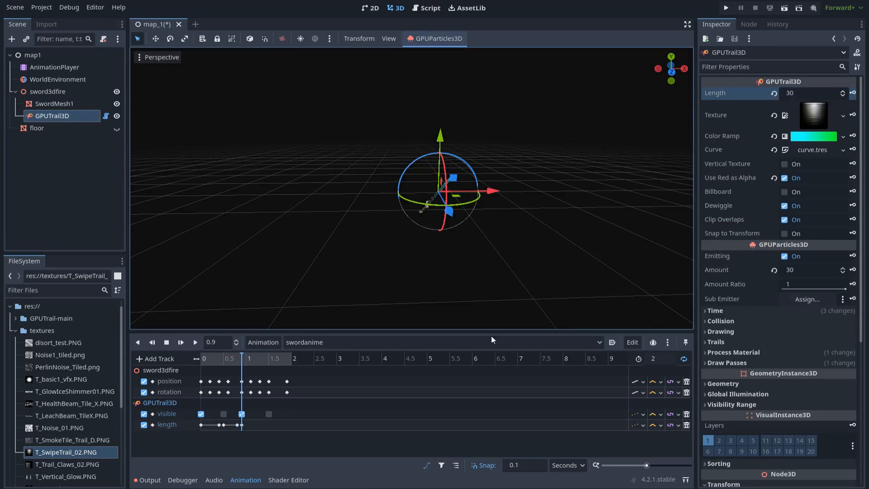
{"action": "left_click_drag", "start_coordinate": [243, 358], "coordinate": [264, 360]}
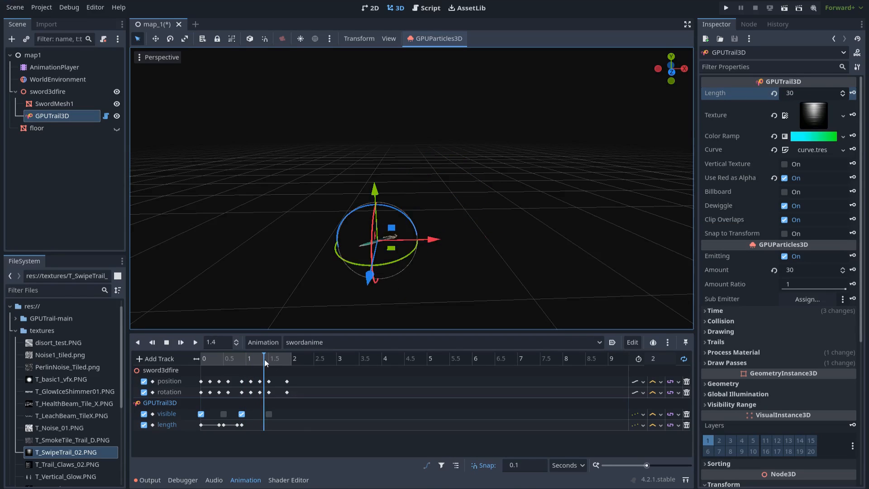
{"action": "left_click", "coordinate": [242, 425]}
{"action": "key", "text": "ctrl+d"}
{"action": "left_click", "coordinate": [268, 359]}
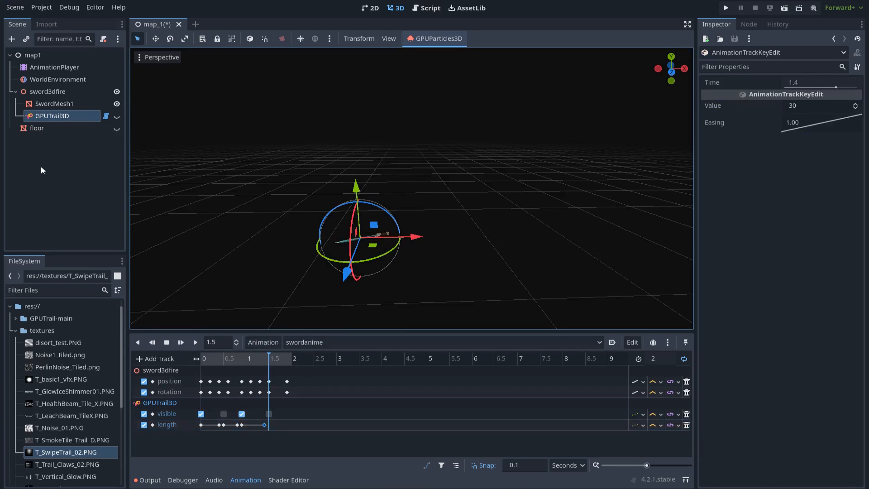
- Enter a trail Length of 0 at 1.5 s, then return the playhead to 1.4 s
{"action": "left_click", "coordinate": [61, 119]}
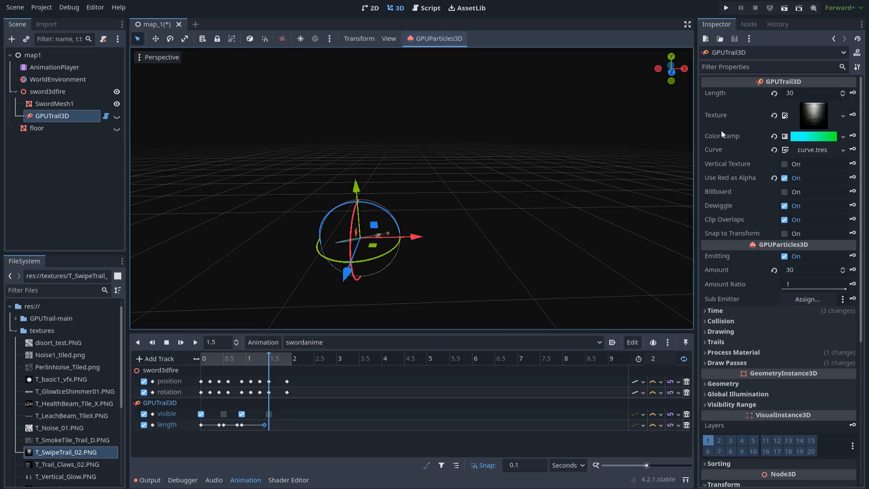
{"action": "left_click", "coordinate": [800, 94]}
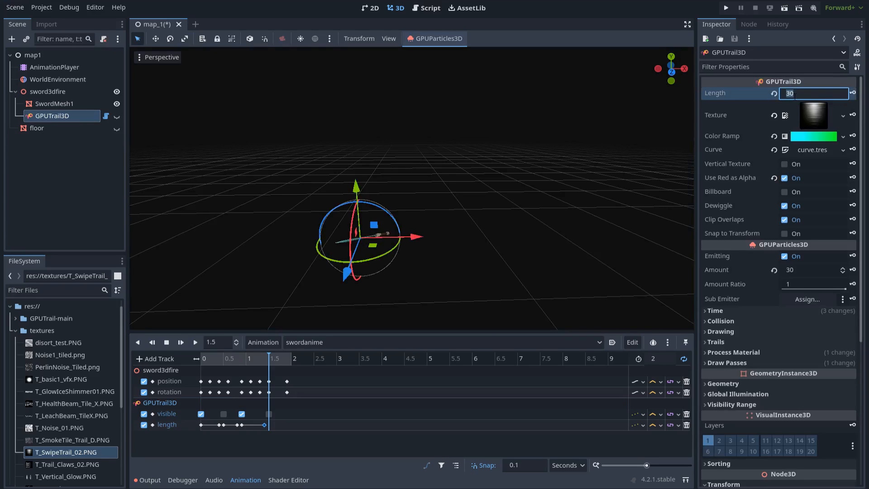
{"action": "type", "text": "0"}
{"action": "left_click_drag", "start_coordinate": [268, 360], "coordinate": [252, 359]}
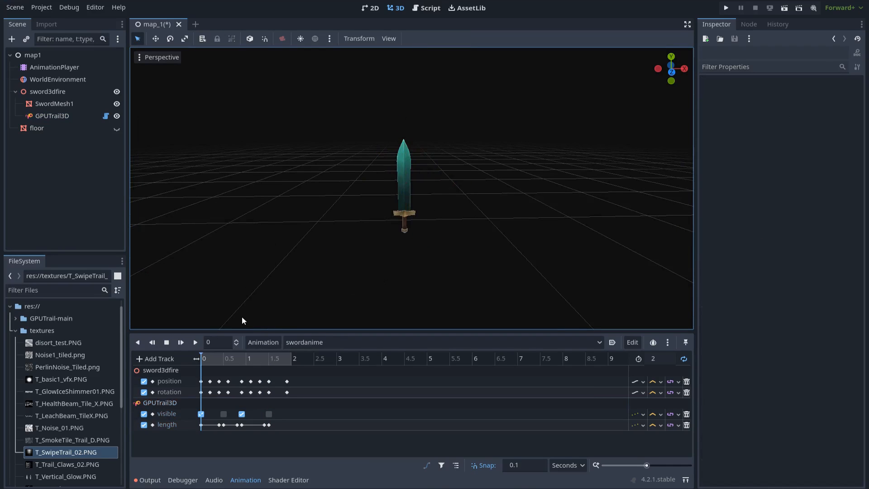
- Play the sword swing and save the map_1 scene
{"action": "left_click", "coordinate": [195, 343]}
{"action": "scroll", "coordinate": [659, 239], "scroll_direction": "down", "scroll_amount": 2}
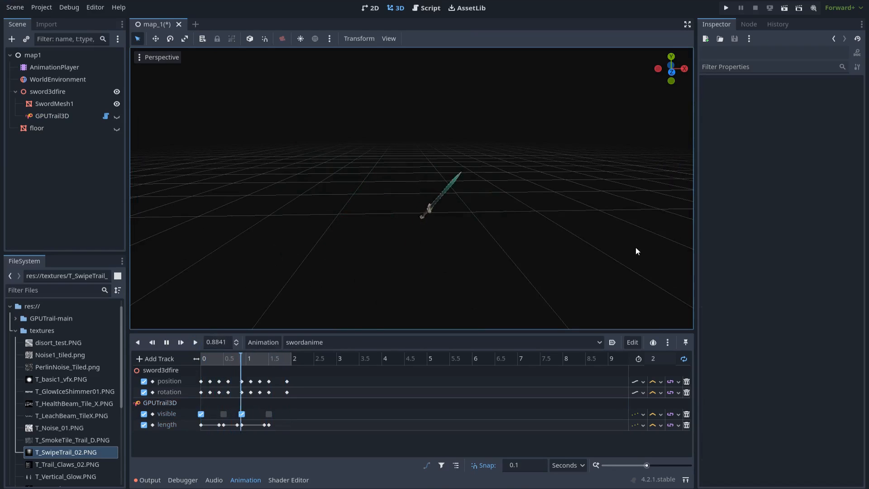
{"action": "key", "text": "ctrl+s"}
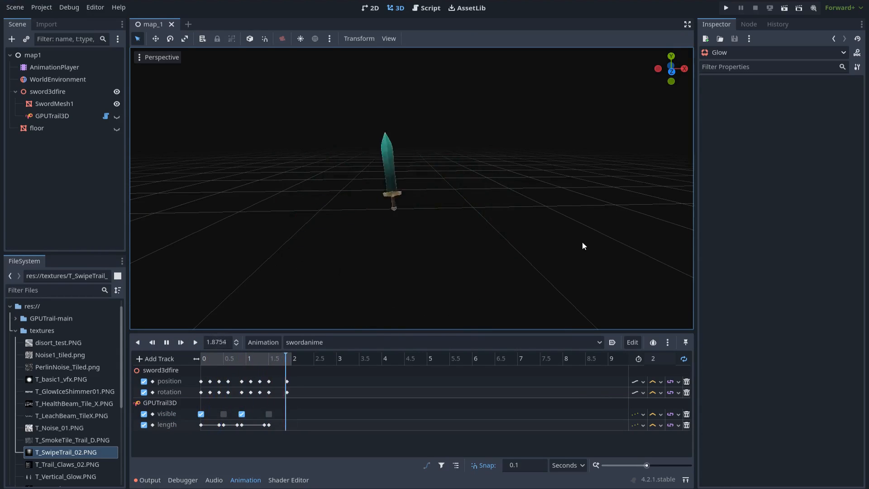
- Stop and rewind playback, then switch the animation to RESET
{"action": "left_click", "coordinate": [168, 343]}
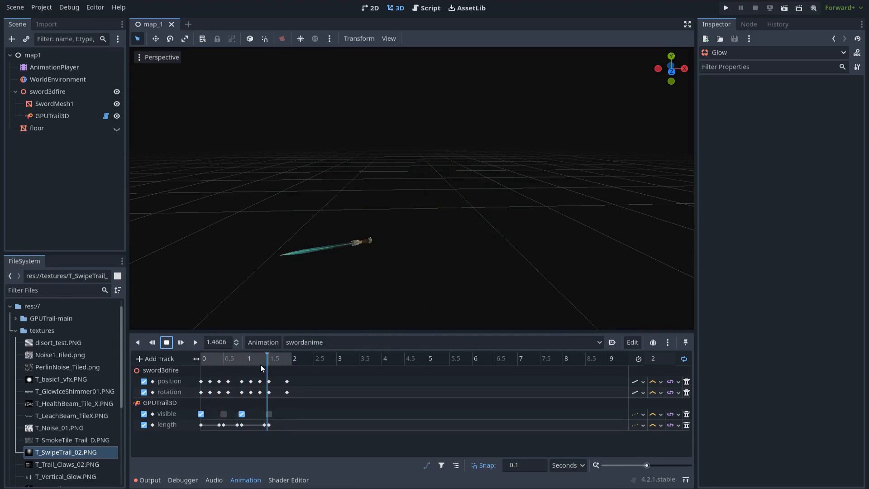
{"action": "left_click_drag", "start_coordinate": [252, 360], "coordinate": [199, 359]}
{"action": "left_click", "coordinate": [328, 344]}
{"action": "left_click", "coordinate": [313, 356]}
{"action": "scroll", "coordinate": [434, 303], "scroll_direction": "up", "scroll_amount": 5}
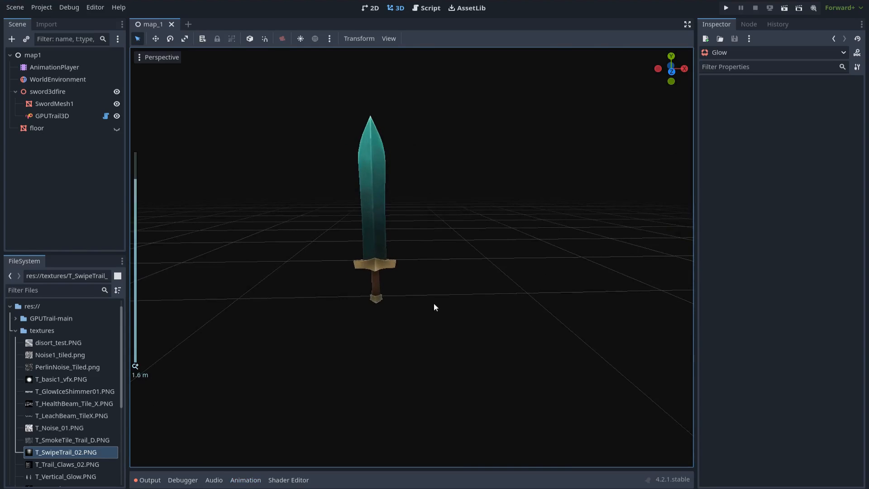
{"action": "left_click", "coordinate": [63, 92]}
- Add a CPUParticles3D child to sword3dfire and give it a new QuadMesh
{"action": "key", "text": "ctrl+a"}
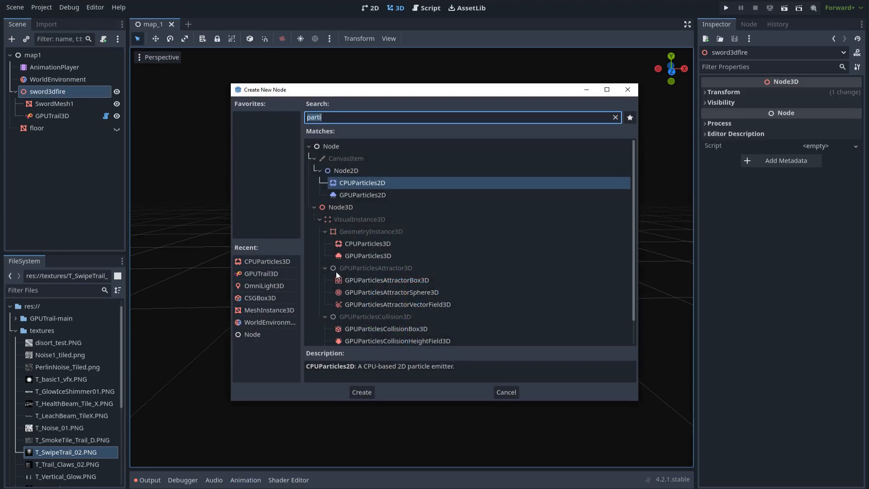
{"action": "left_click", "coordinate": [370, 245]}
{"action": "left_click", "coordinate": [357, 256]}
{"action": "left_click", "coordinate": [361, 247]}
{"action": "double_click", "coordinate": [380, 245]}
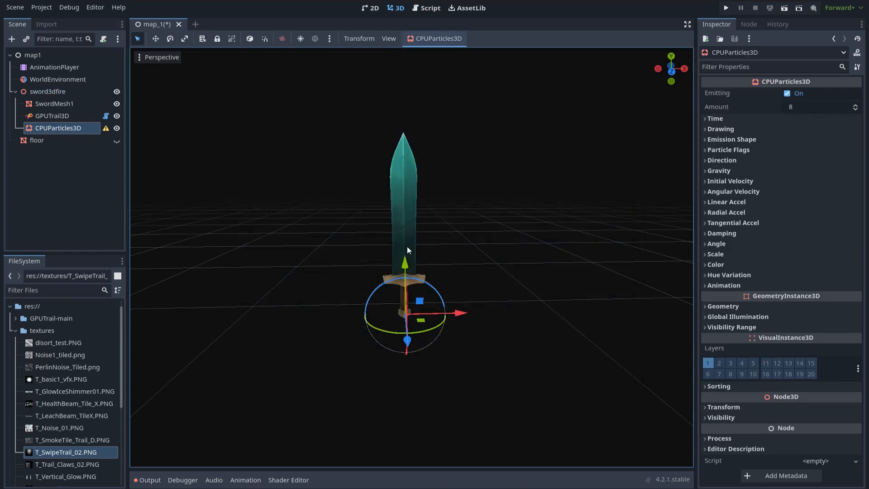
{"action": "left_click", "coordinate": [705, 130]}
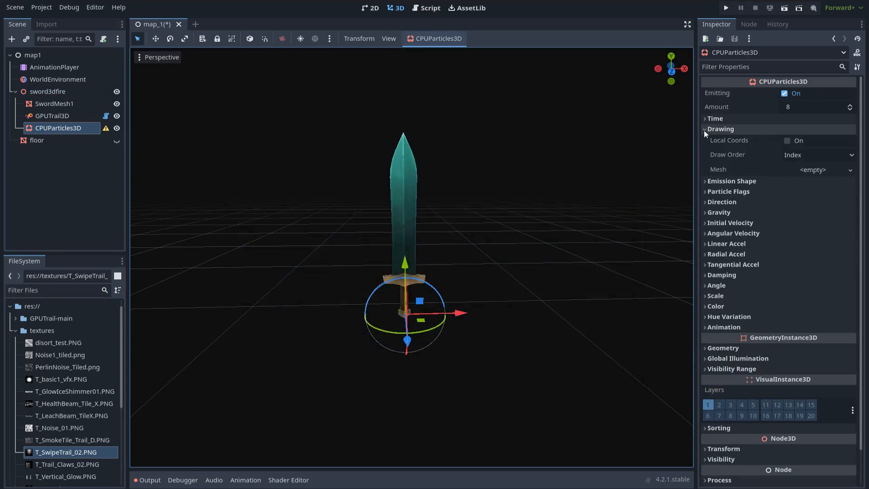
{"action": "left_click", "coordinate": [805, 169]}
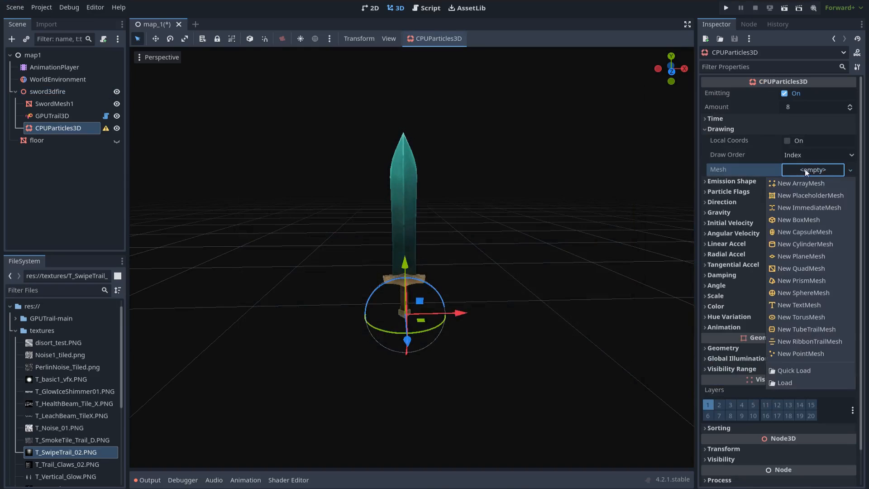
{"action": "left_click", "coordinate": [809, 269]}
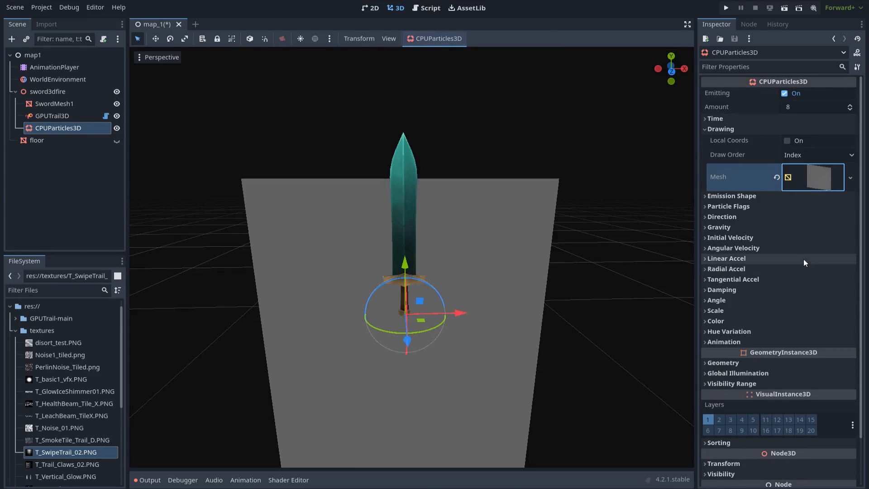
- Set the particles' gravity y value to 0
{"action": "scroll", "coordinate": [575, 272], "scroll_direction": "down", "scroll_amount": 5}
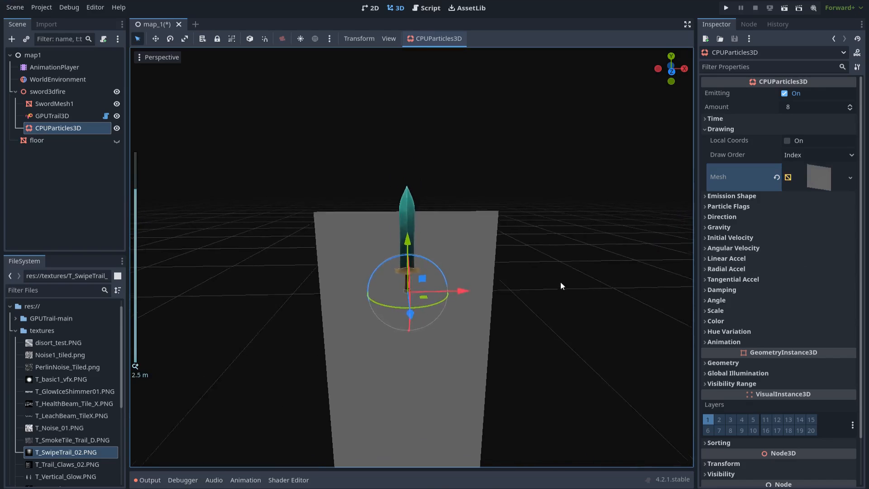
{"action": "scroll", "coordinate": [471, 358], "scroll_direction": "down", "scroll_amount": 5}
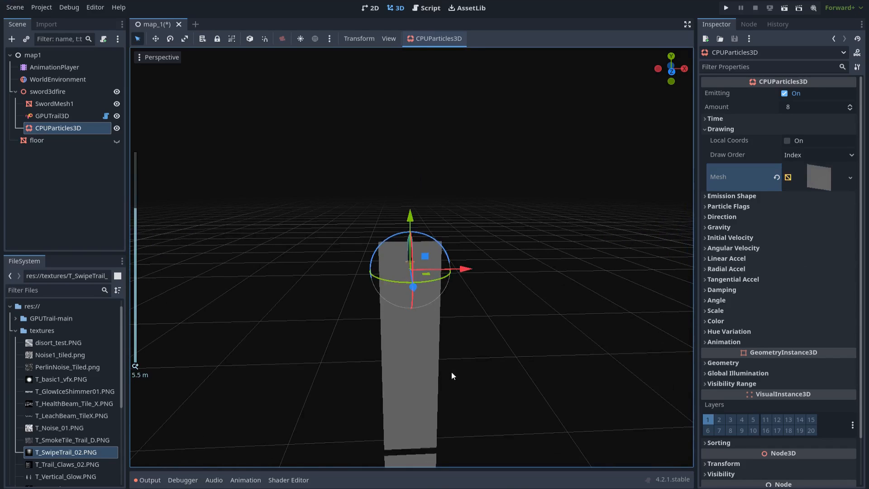
{"action": "scroll", "coordinate": [498, 335], "scroll_direction": "up", "scroll_amount": 5}
{"action": "left_click", "coordinate": [769, 227]}
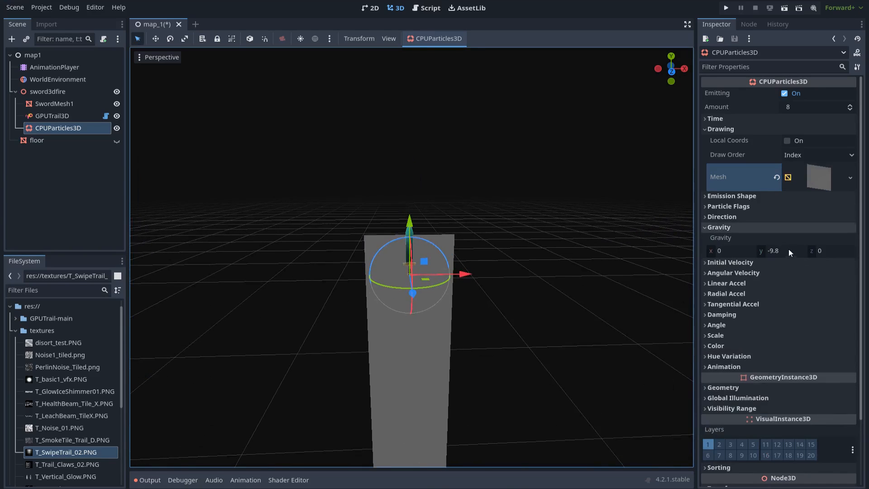
{"action": "left_click", "coordinate": [780, 250]}
{"action": "type", "text": "0"}
{"action": "key", "text": "Return"}
- Set the particle Amount to 1
{"action": "scroll", "coordinate": [518, 265], "scroll_direction": "up", "scroll_amount": 3}
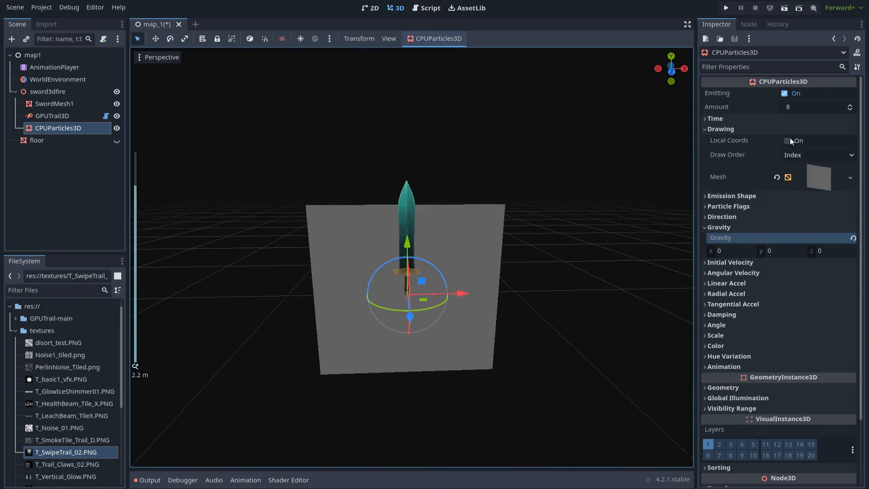
{"action": "left_click", "coordinate": [803, 106]}
{"action": "type", "text": "1"}
{"action": "key", "text": "Return"}
{"action": "scroll", "coordinate": [607, 209], "scroll_direction": "up", "scroll_amount": 2}
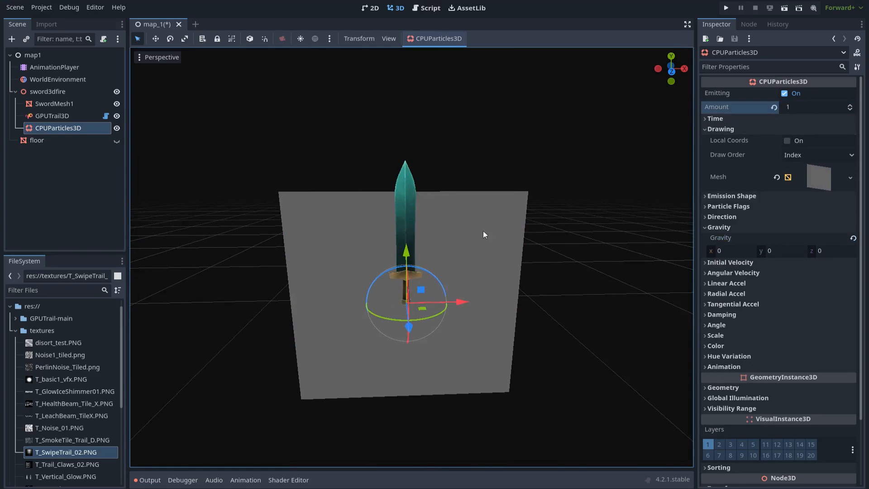
- Set the QuadMesh width to 0.2 and raise the particles up along the blade
{"action": "left_click", "coordinate": [817, 174]}
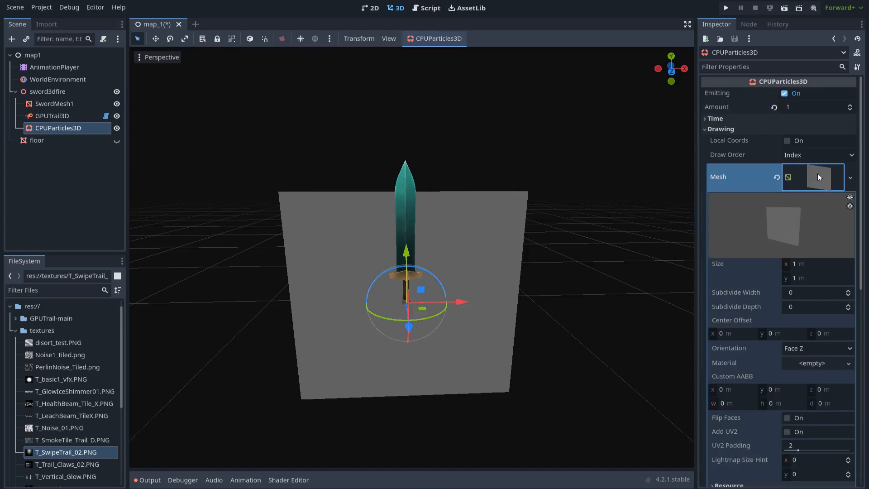
{"action": "left_click", "coordinate": [809, 266]}
{"action": "type", "text": "0.2"}
{"action": "key", "text": "Return"}
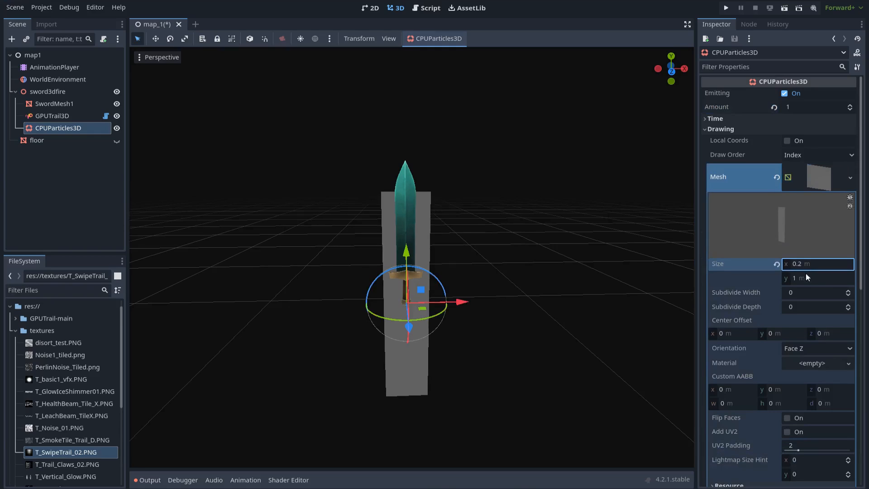
{"action": "scroll", "coordinate": [808, 283], "scroll_direction": "down", "scroll_amount": 5}
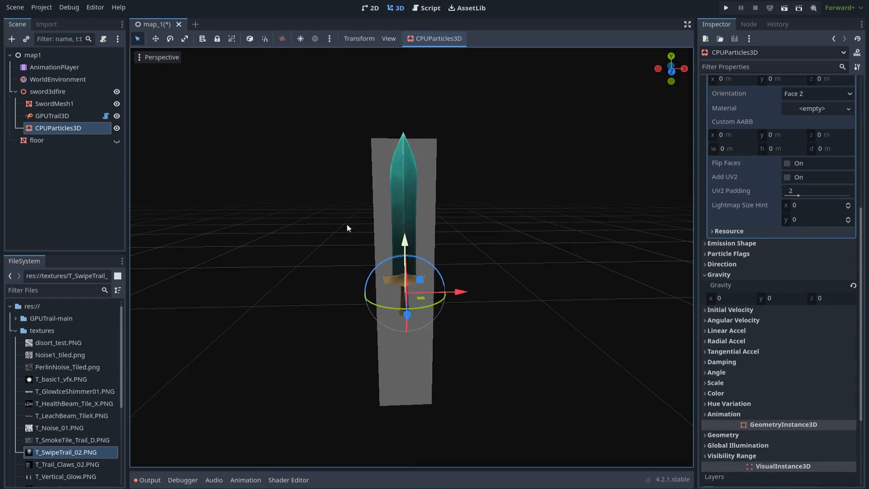
{"action": "left_click_drag", "start_coordinate": [406, 268], "coordinate": [392, 183]}
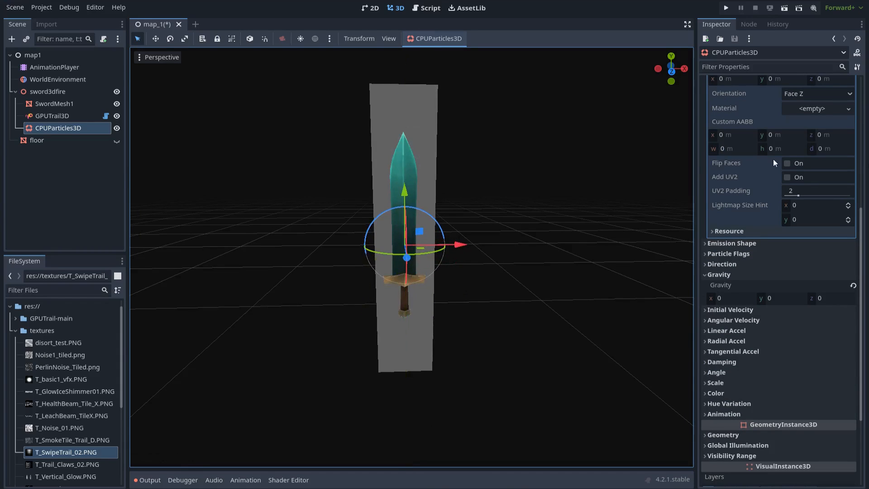
{"action": "scroll", "coordinate": [823, 179], "scroll_direction": "up", "scroll_amount": 5}
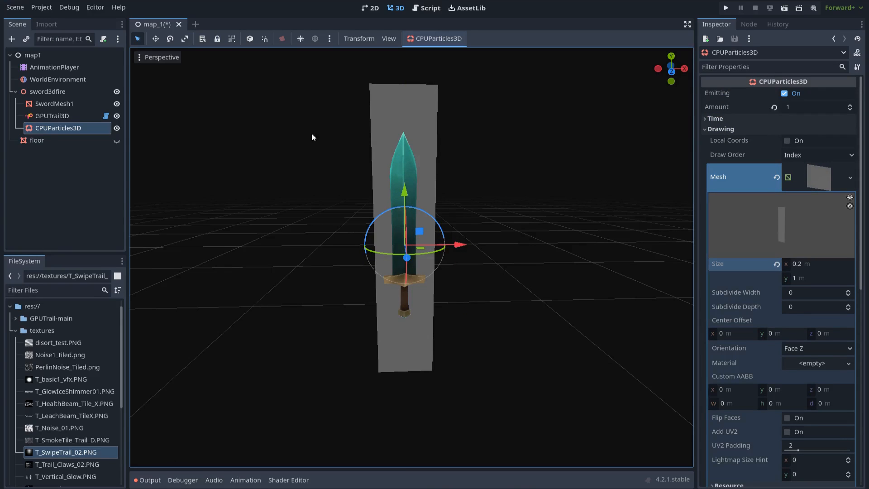
- Enable Local Coords on the CPUParticles3D so the particles follow the moving sword
{"action": "left_click", "coordinate": [67, 91]}
{"action": "left_click_drag", "start_coordinate": [465, 313], "coordinate": [593, 306]}
{"action": "left_click", "coordinate": [68, 128]}
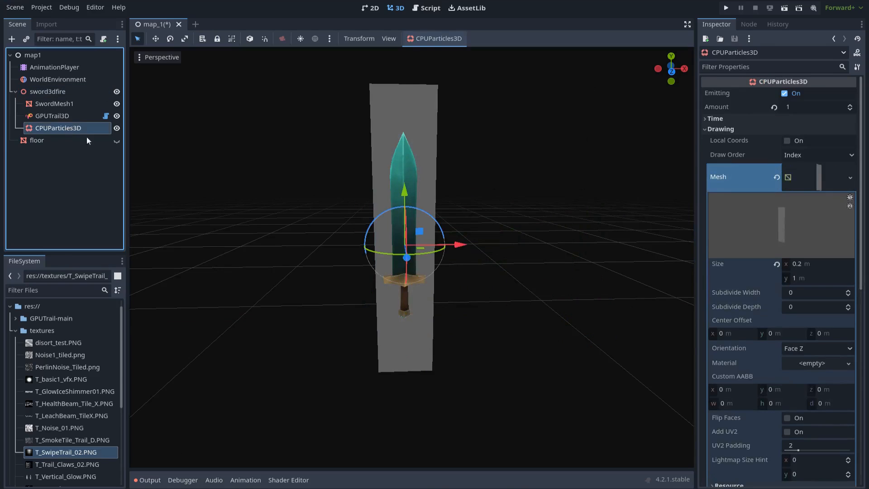
{"action": "left_click", "coordinate": [787, 141]}
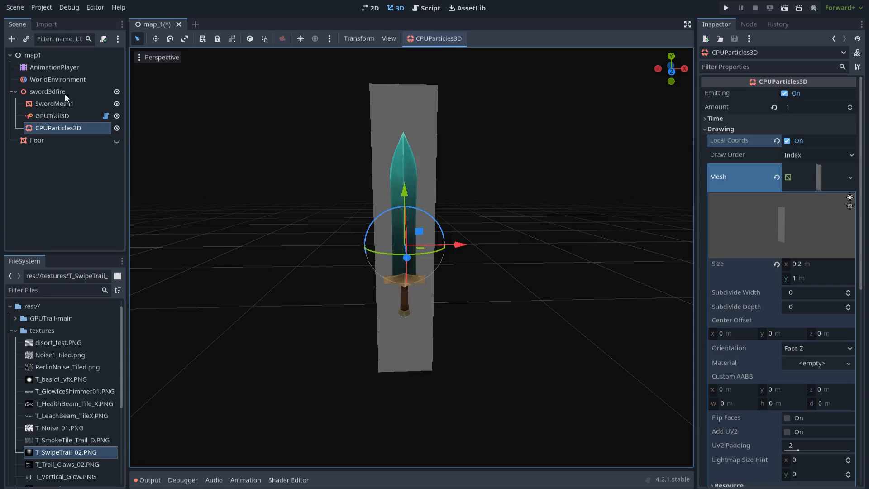
{"action": "left_click", "coordinate": [65, 94]}
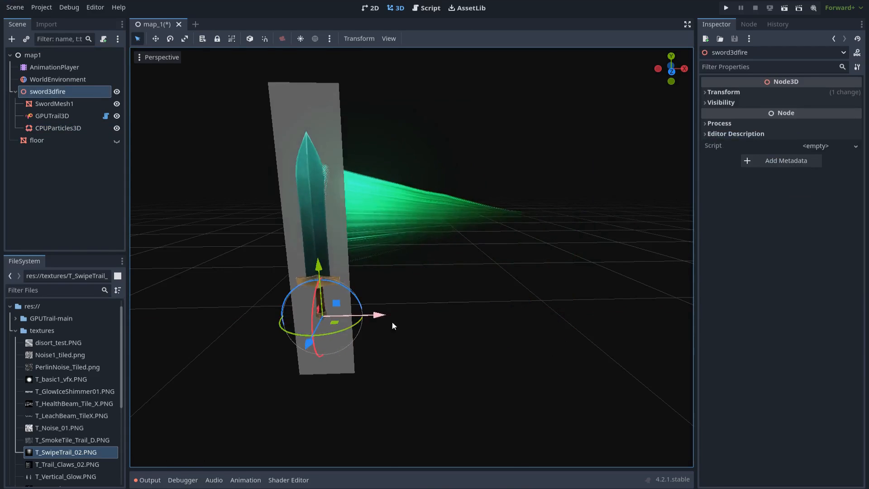
{"action": "left_click", "coordinate": [86, 128]}
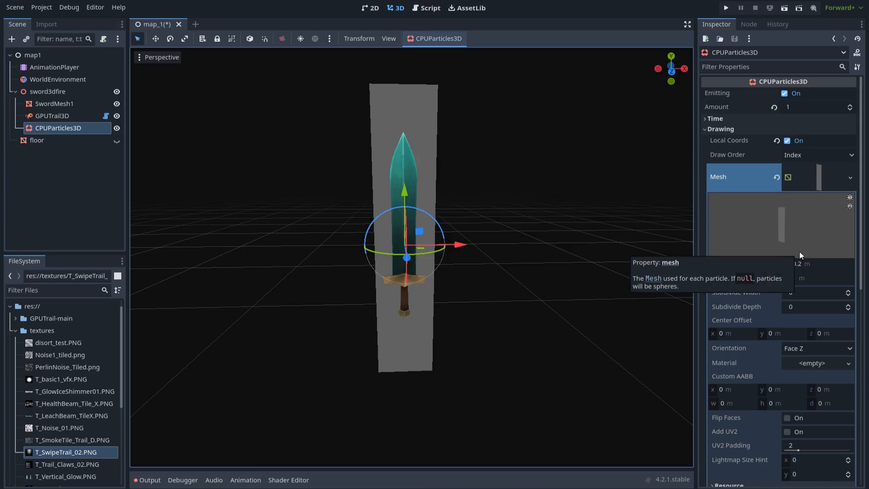
- Give the particles' Geometry a new ShaderMaterial override and start a new shader for it
{"action": "scroll", "coordinate": [799, 252], "scroll_direction": "down", "scroll_amount": 8}
{"action": "left_click", "coordinate": [747, 308]}
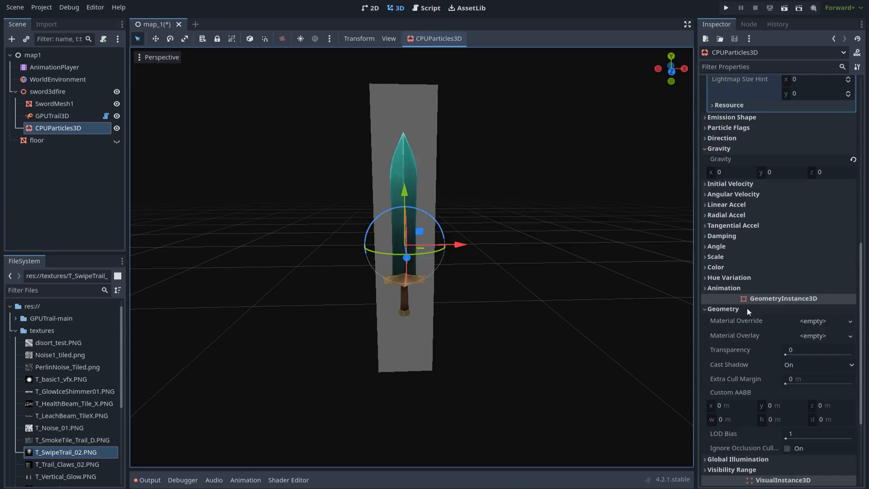
{"action": "left_click", "coordinate": [810, 321]}
{"action": "left_click", "coordinate": [794, 359]}
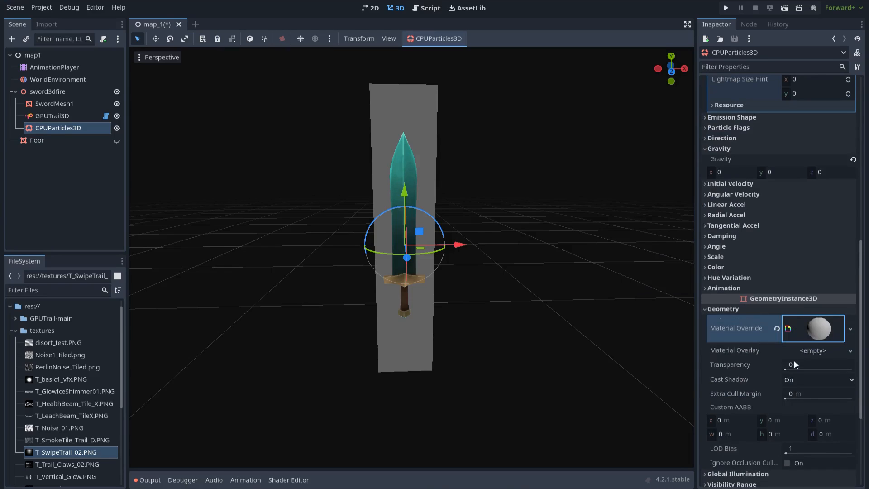
{"action": "left_click", "coordinate": [813, 338]}
{"action": "left_click", "coordinate": [814, 420]}
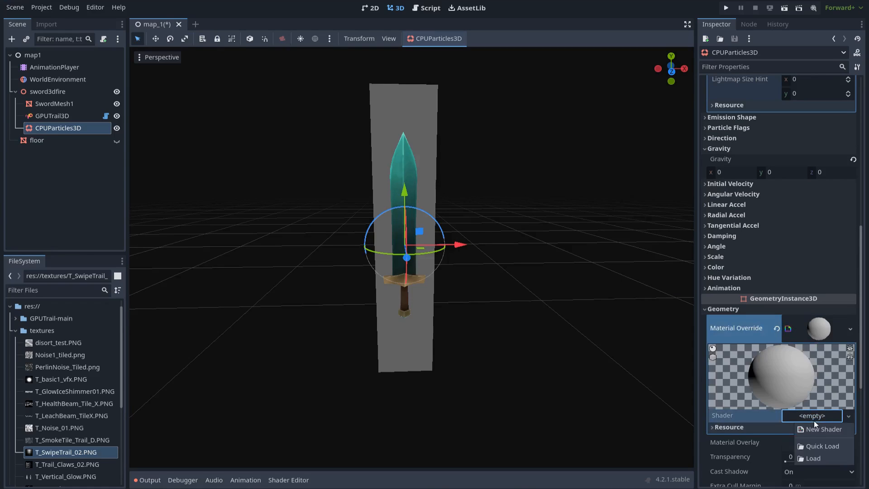
{"action": "left_click", "coordinate": [821, 434]}
- Create the shader as a VisualShader saved as res://Simple_glow.tres, then select that file
{"action": "left_click", "coordinate": [417, 189]}
{"action": "left_click", "coordinate": [433, 215]}
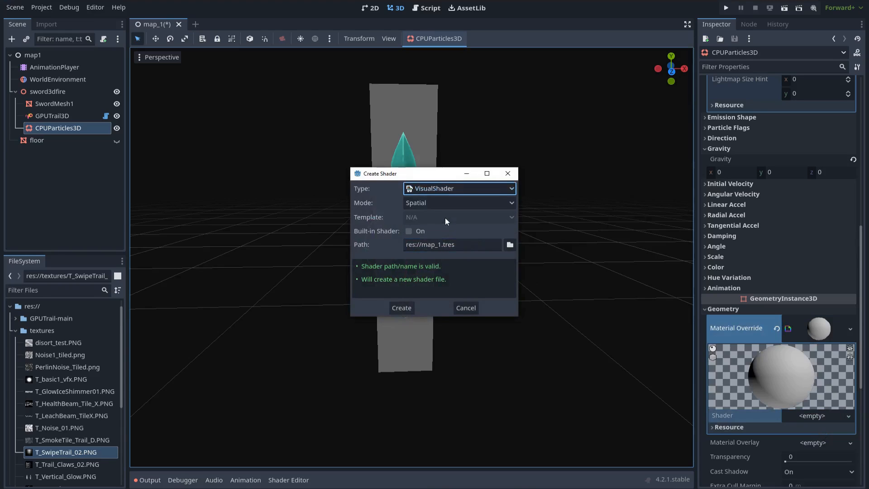
{"action": "left_click", "coordinate": [422, 245]}
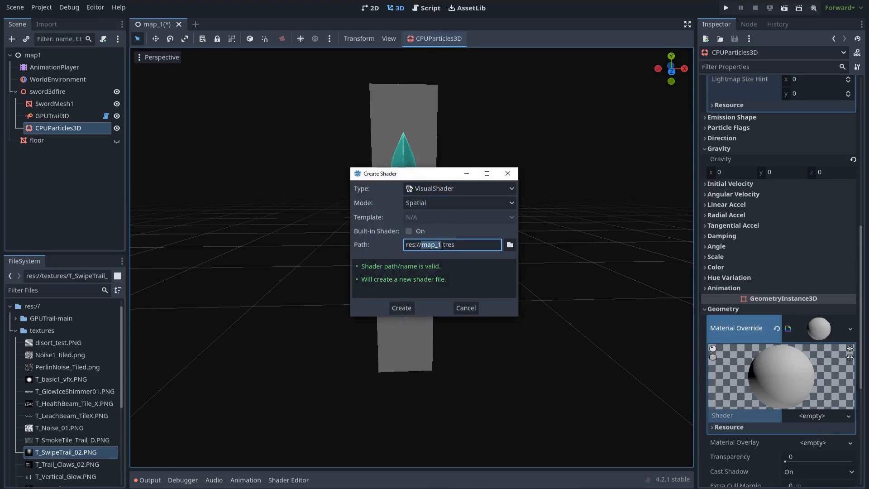
{"action": "type", "text": "Simle"}
{"action": "left_click", "coordinate": [401, 309]}
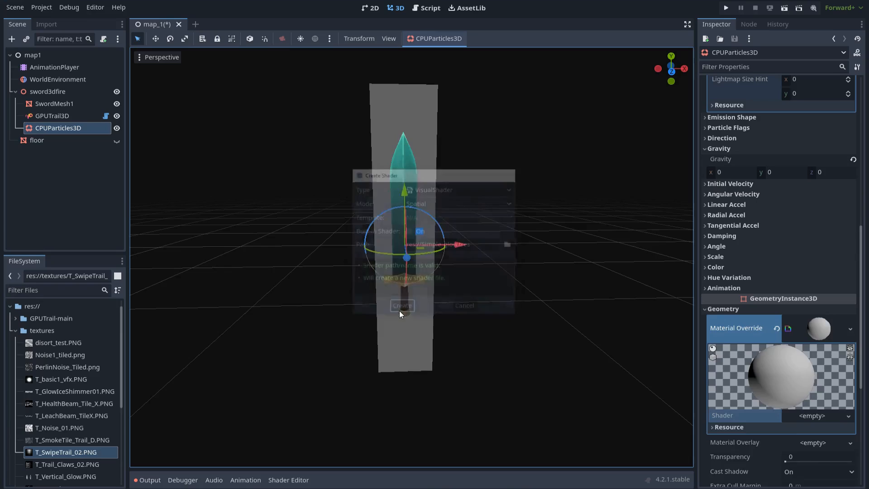
{"action": "left_click", "coordinate": [14, 331]}
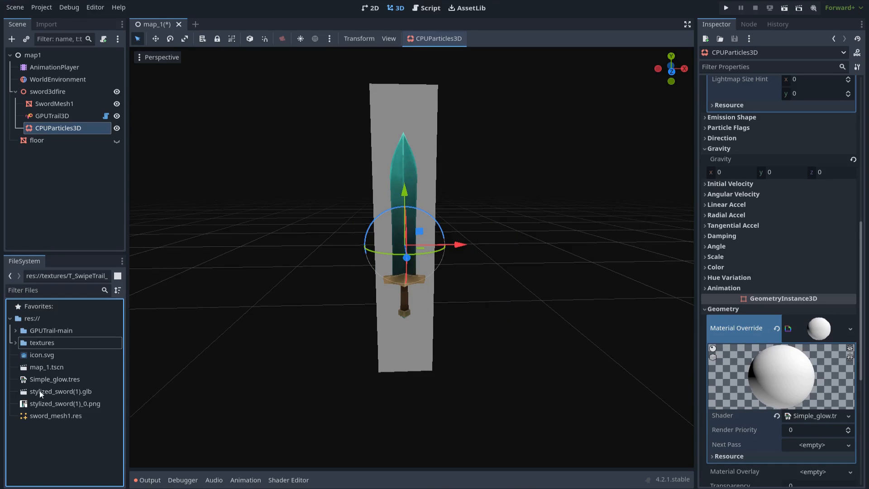
{"action": "left_click", "coordinate": [63, 380]}
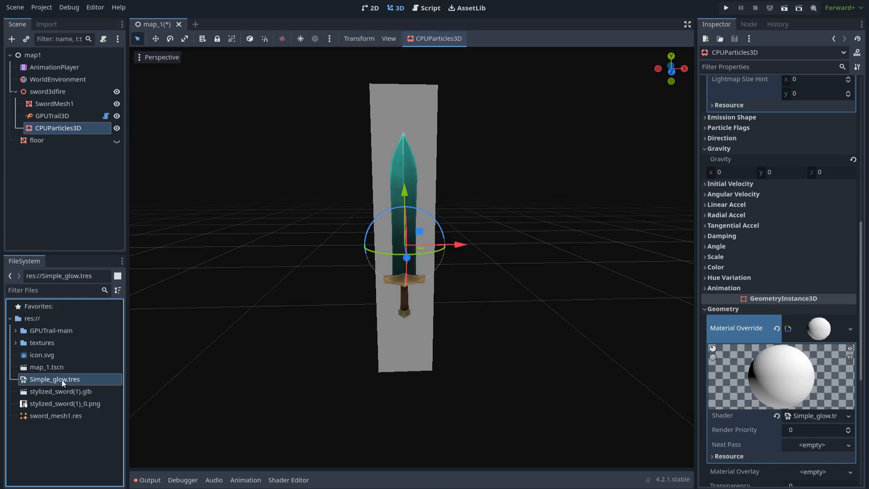
- Open Simple_glow.tres, enable the Unshaded flag and set Cull mode to Disabled
{"action": "double_click", "coordinate": [66, 379]}
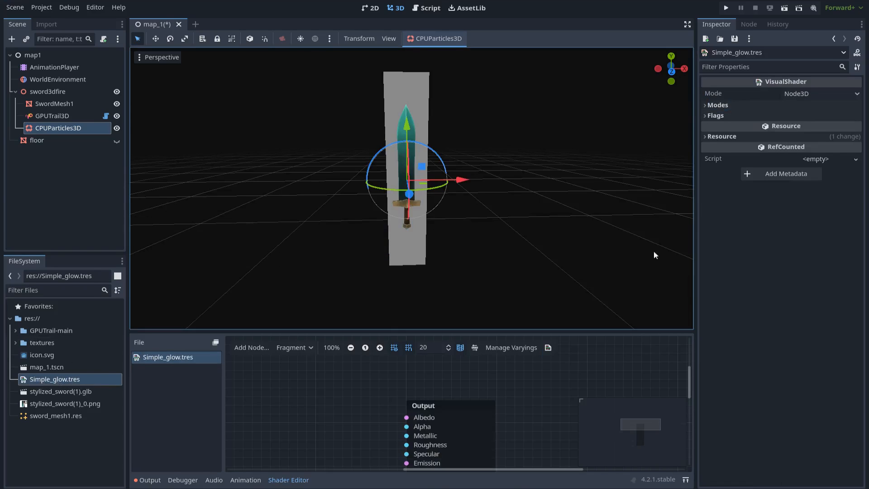
{"action": "left_click", "coordinate": [708, 112]}
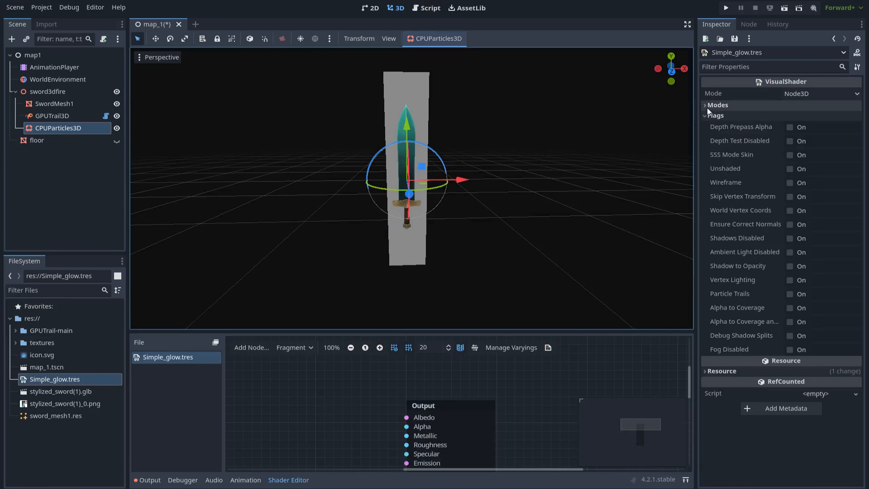
{"action": "left_click", "coordinate": [792, 168]}
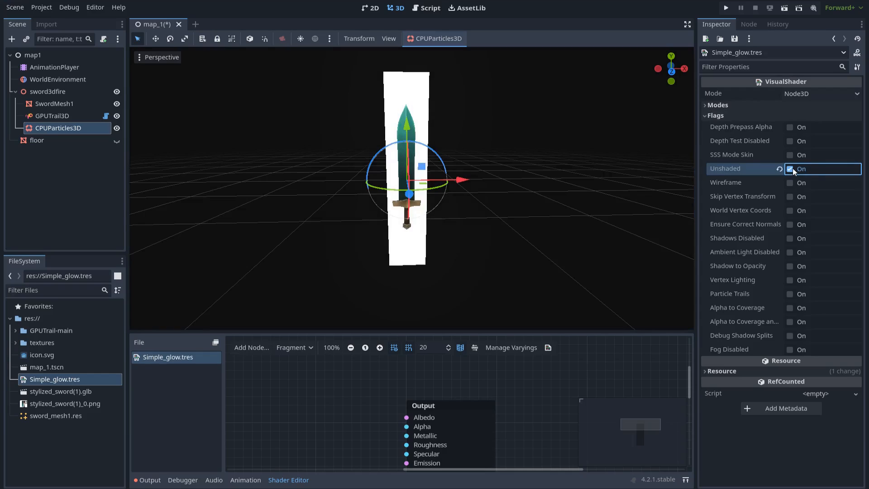
{"action": "left_click", "coordinate": [724, 106]}
{"action": "left_click", "coordinate": [790, 146]}
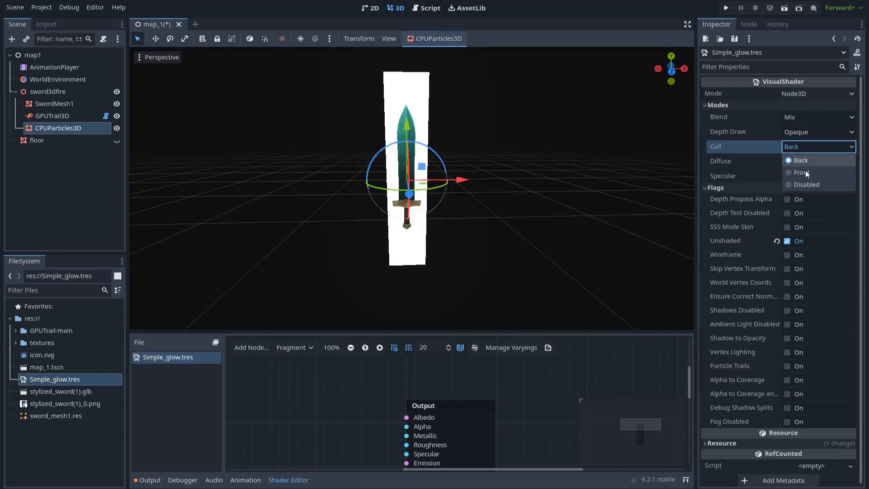
{"action": "left_click", "coordinate": [800, 185]}
- Enlarge the shader editor panel and pan the graph toward the output node
{"action": "middle_click_drag", "start_coordinate": [518, 203], "coordinate": [486, 190]}
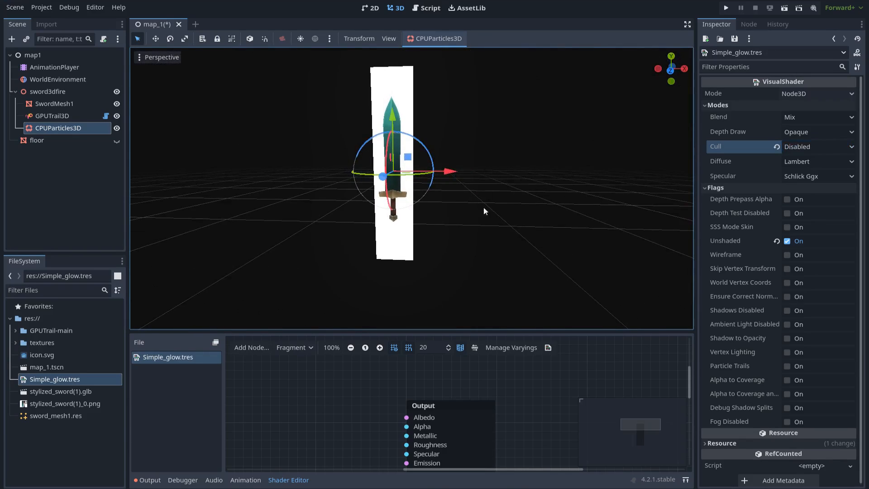
{"action": "scroll", "coordinate": [485, 189], "scroll_direction": "up", "scroll_amount": 3}
{"action": "middle_click_drag", "start_coordinate": [474, 252], "coordinate": [495, 306]}
{"action": "left_click_drag", "start_coordinate": [507, 331], "coordinate": [481, 237]}
{"action": "scroll", "coordinate": [395, 301], "scroll_direction": "down", "scroll_amount": 1}
{"action": "middle_click_drag", "start_coordinate": [395, 300], "coordinate": [459, 266]}
{"action": "scroll", "coordinate": [375, 302], "scroll_direction": "down", "scroll_amount": 1}
{"action": "middle_click_drag", "start_coordinate": [352, 306], "coordinate": [369, 323]}
{"action": "scroll", "coordinate": [369, 322], "scroll_direction": "up", "scroll_amount": 1}
- Add a fragment Color input node and wire its alpha into the Output Alpha
{"action": "right_click", "coordinate": [379, 313]}
{"action": "type", "text": "color"}
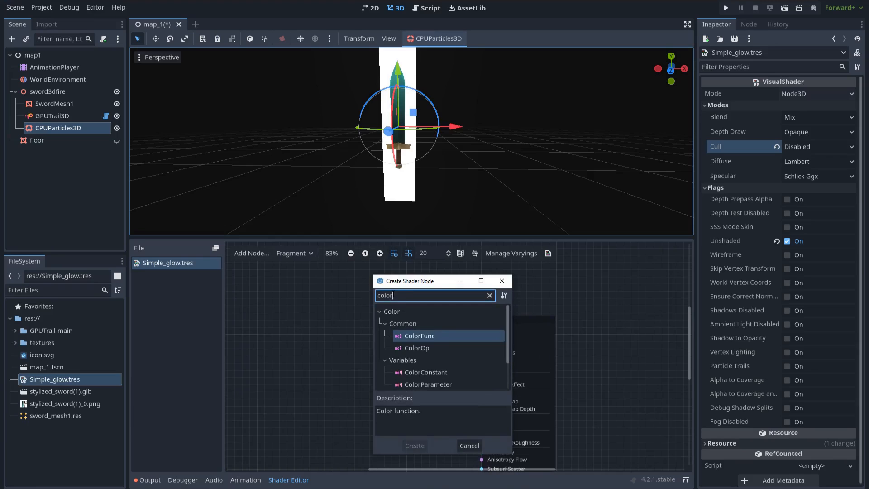
{"action": "scroll", "coordinate": [430, 360], "scroll_direction": "down", "scroll_amount": 2}
{"action": "left_click", "coordinate": [412, 381]}
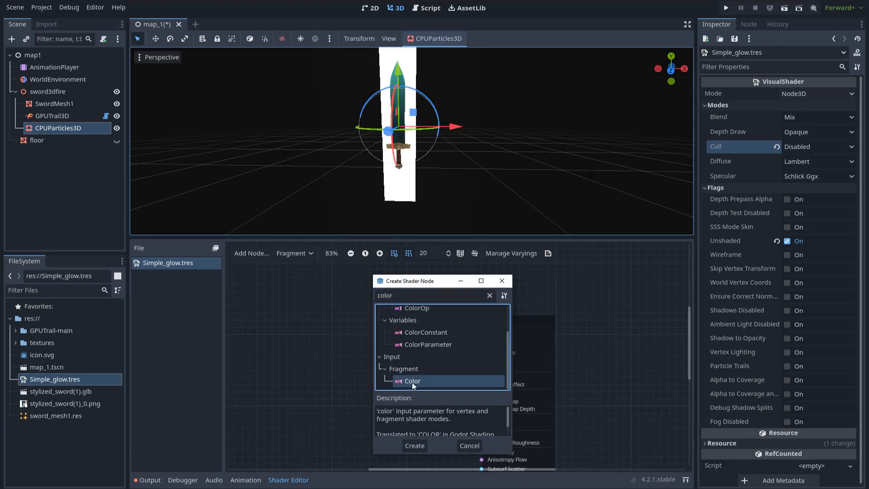
{"action": "double_click", "coordinate": [417, 385]}
{"action": "left_click_drag", "start_coordinate": [395, 294], "coordinate": [321, 290]}
{"action": "left_click", "coordinate": [388, 302]}
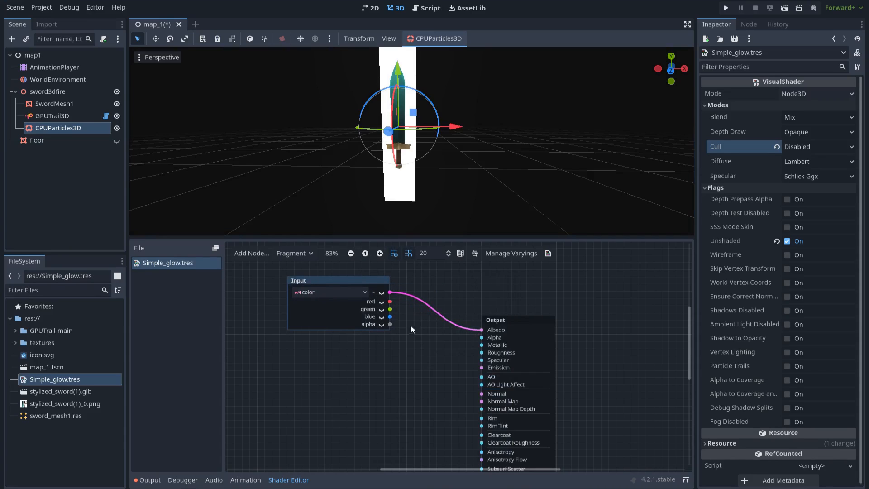
{"action": "left_click_drag", "start_coordinate": [389, 325], "coordinate": [481, 337]}
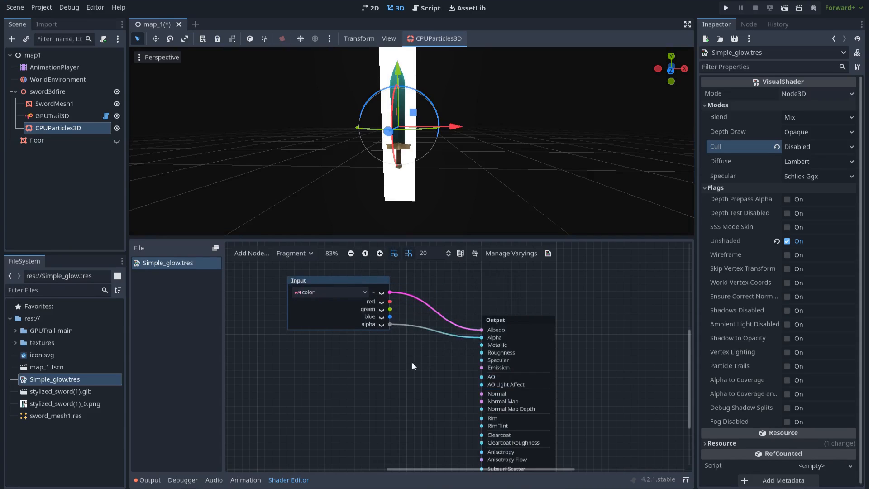
{"action": "left_click", "coordinate": [433, 356]}
- Add T_VFX_simple_1.png as a texture node with source set to Color, channels expanded
{"action": "scroll", "coordinate": [436, 345], "scroll_direction": "down", "scroll_amount": 1}
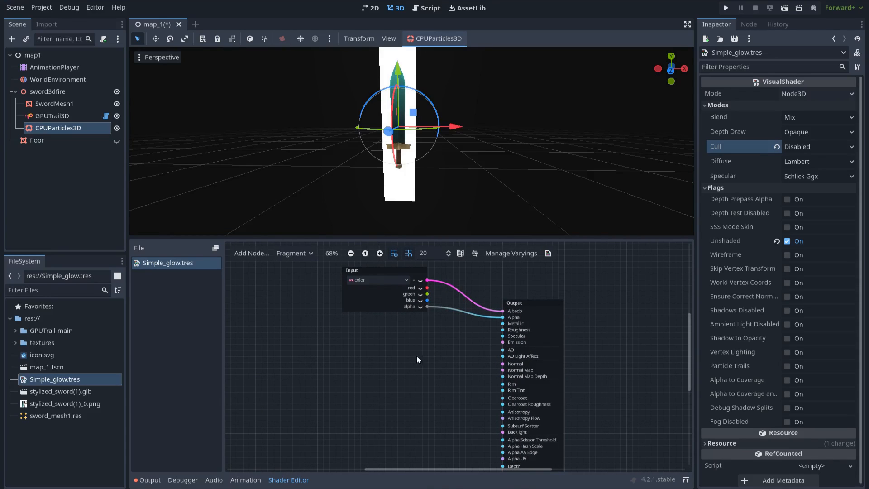
{"action": "left_click", "coordinate": [15, 342]}
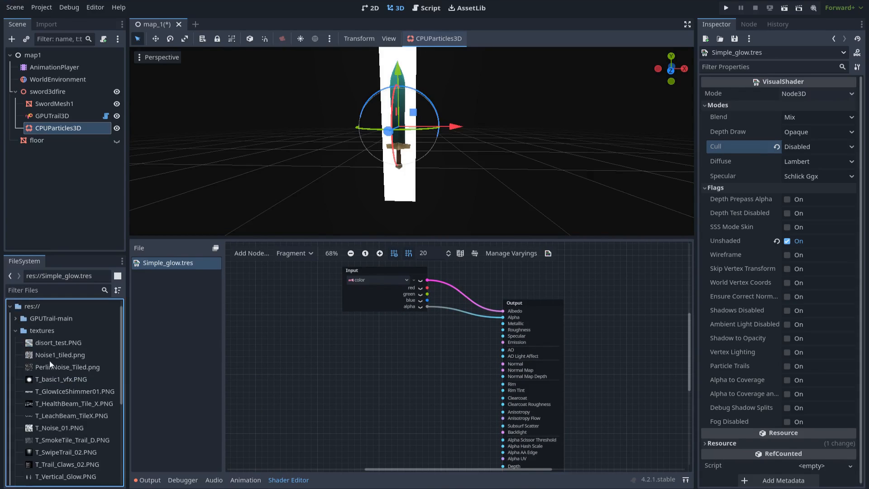
{"action": "scroll", "coordinate": [47, 359], "scroll_direction": "down", "scroll_amount": 5}
{"action": "left_click_drag", "start_coordinate": [61, 422], "coordinate": [304, 367]}
{"action": "middle_click_drag", "start_coordinate": [393, 370], "coordinate": [373, 339]}
{"action": "scroll", "coordinate": [373, 339], "scroll_direction": "up", "scroll_amount": 1}
{"action": "left_click", "coordinate": [311, 382]}
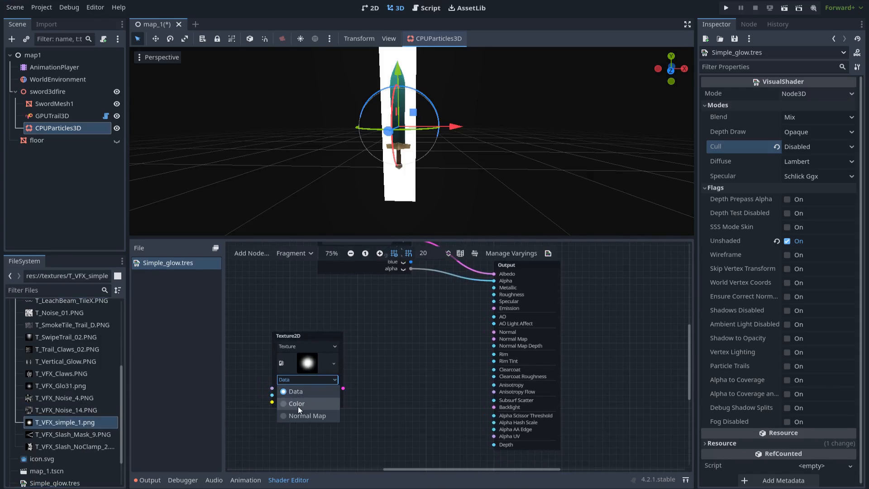
{"action": "left_click", "coordinate": [298, 406]}
{"action": "left_click", "coordinate": [329, 388]}
- Multiply the texture's red by the input alpha and feed the result into Output Alpha
{"action": "middle_click_drag", "start_coordinate": [382, 362], "coordinate": [332, 387]}
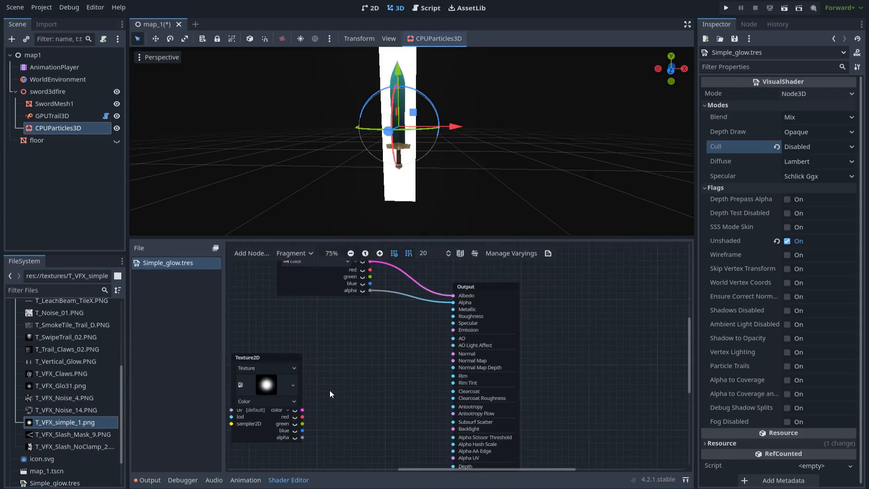
{"action": "left_click_drag", "start_coordinate": [385, 383], "coordinate": [368, 349]}
{"action": "type", "text": "multi"}
{"action": "left_click", "coordinate": [414, 356]}
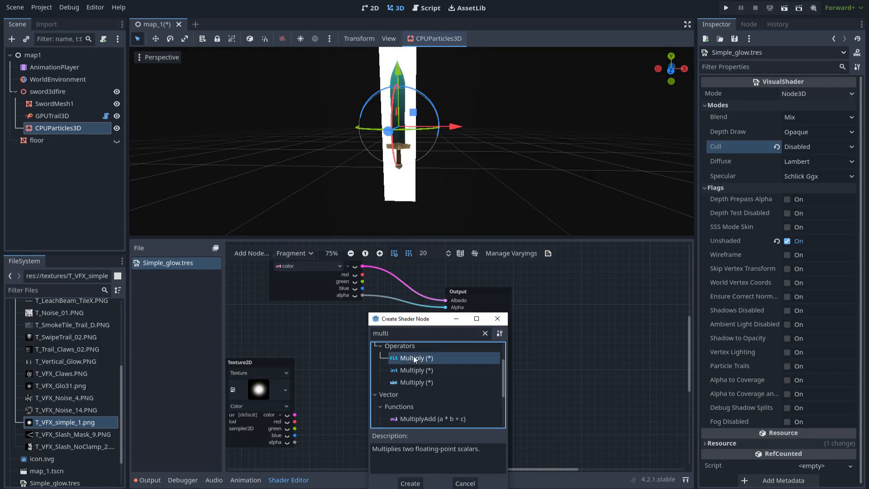
{"action": "double_click", "coordinate": [414, 356]}
{"action": "scroll", "coordinate": [375, 352], "scroll_direction": "up", "scroll_amount": 1}
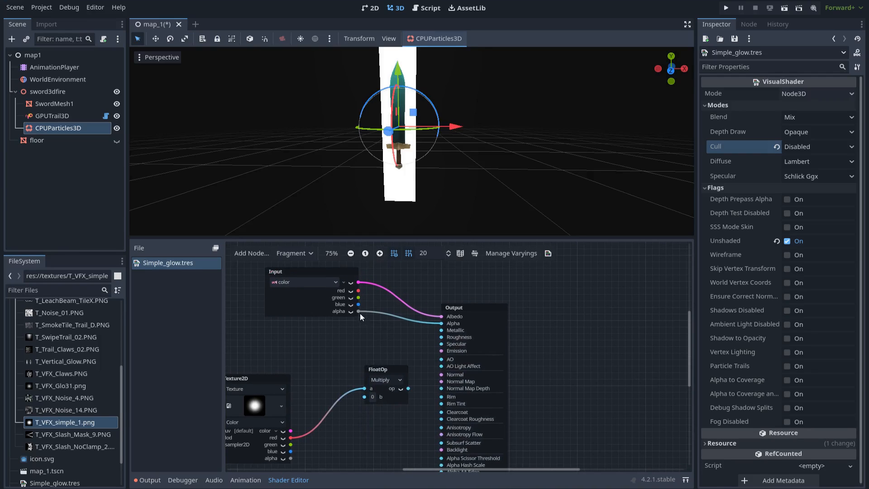
{"action": "left_click_drag", "start_coordinate": [358, 311], "coordinate": [365, 395]}
{"action": "left_click_drag", "start_coordinate": [438, 324], "coordinate": [498, 301]}
- Tidy the shader nodes, close the shader editor and reselect CPUParticles3D
{"action": "left_click_drag", "start_coordinate": [286, 378], "coordinate": [320, 366]}
{"action": "left_click", "coordinate": [335, 351]}
{"action": "scroll", "coordinate": [348, 352], "scroll_direction": "down", "scroll_amount": 1}
{"action": "middle_click_drag", "start_coordinate": [405, 353], "coordinate": [425, 346]}
{"action": "scroll", "coordinate": [424, 346], "scroll_direction": "down", "scroll_amount": 1}
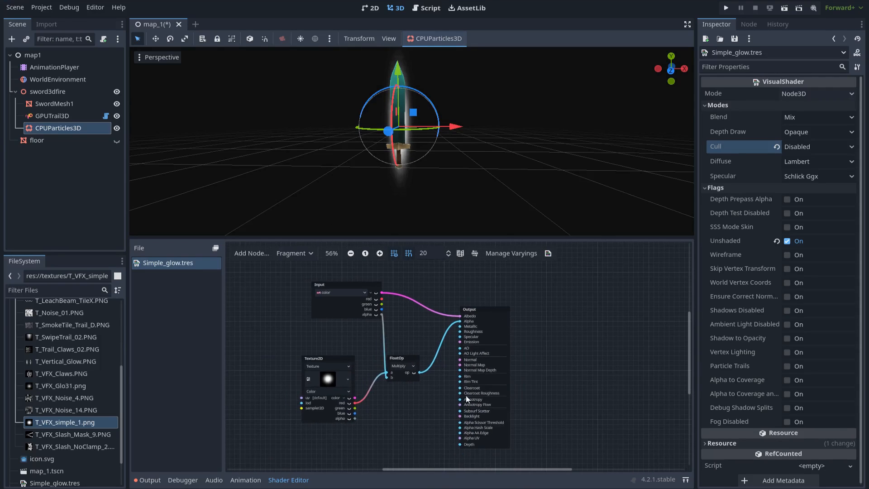
{"action": "left_click_drag", "start_coordinate": [536, 452], "coordinate": [306, 290]}
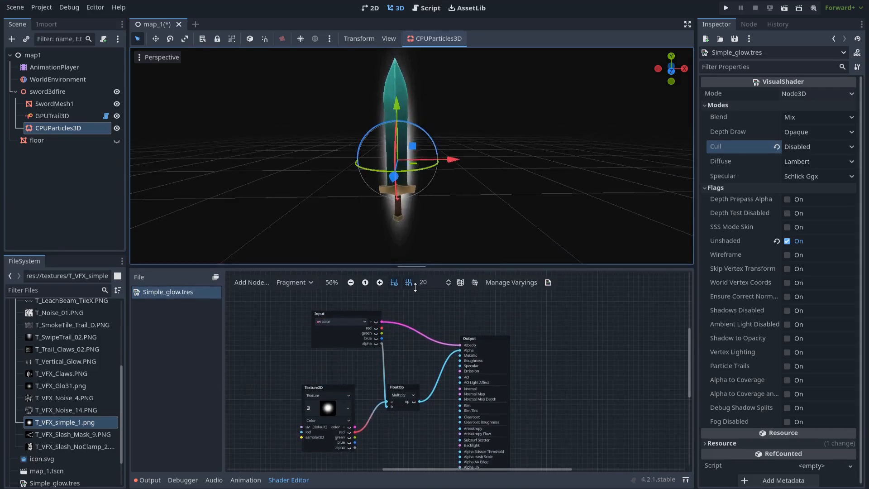
{"action": "left_click", "coordinate": [289, 480]}
{"action": "left_click", "coordinate": [66, 129]}
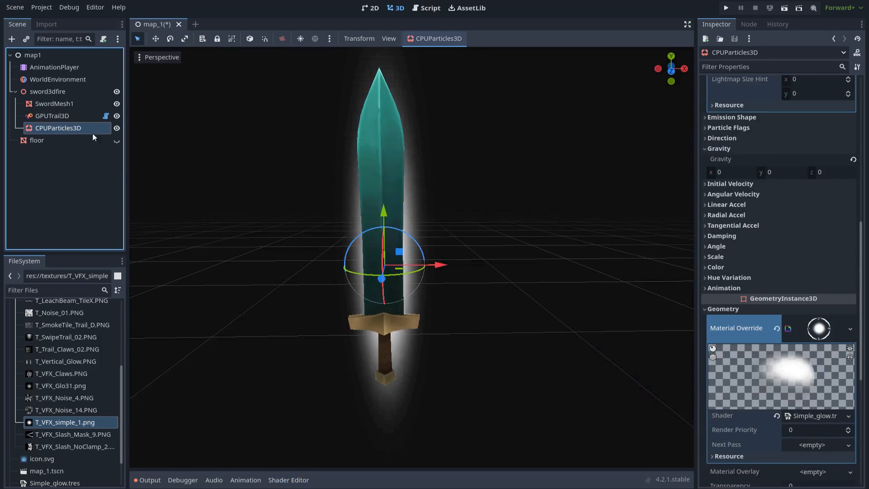
- Set the particle Color in RAW mode to R 0, G 1.5, B 0
{"action": "scroll", "coordinate": [722, 258], "scroll_direction": "up", "scroll_amount": 4}
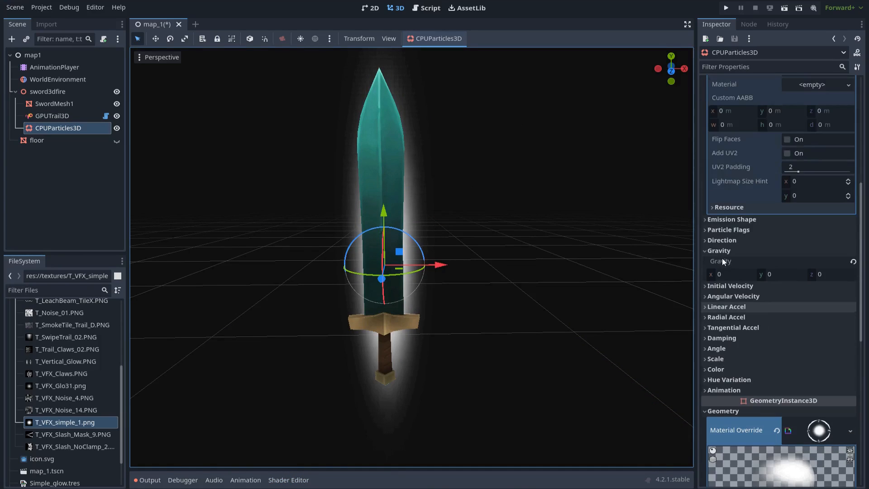
{"action": "scroll", "coordinate": [731, 342], "scroll_direction": "down", "scroll_amount": 4}
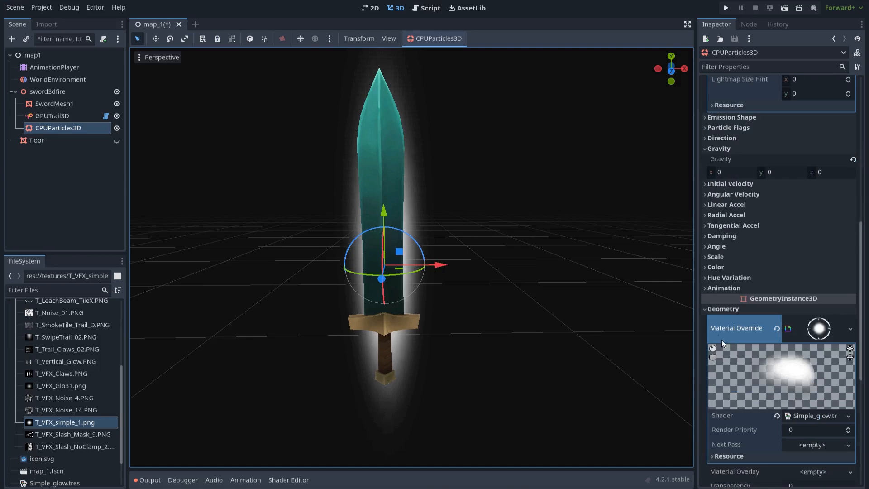
{"action": "left_click", "coordinate": [719, 267]}
{"action": "left_click", "coordinate": [808, 279]}
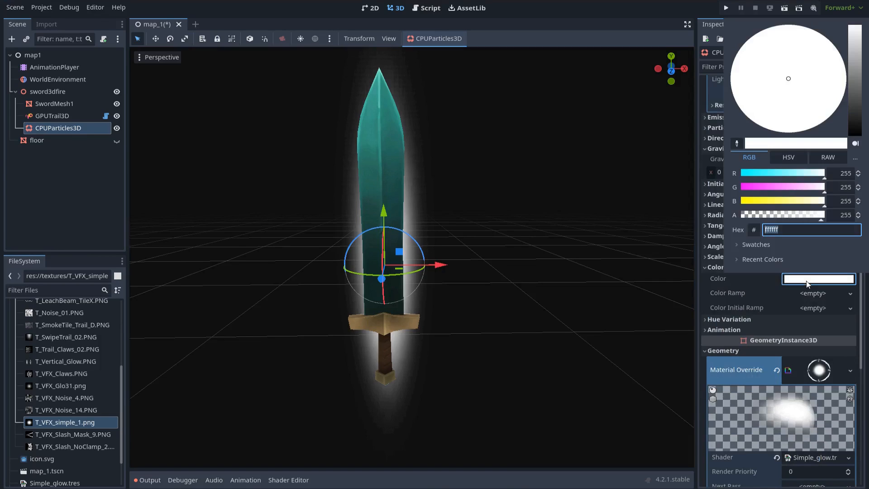
{"action": "left_click", "coordinate": [818, 164]}
{"action": "mouse_move", "coordinate": [744, 200]}
{"action": "left_mouse_down"}
{"action": "mouse_move", "coordinate": [748, 187]}
{"action": "mouse_move", "coordinate": [745, 203]}
{"action": "left_mouse_up"}
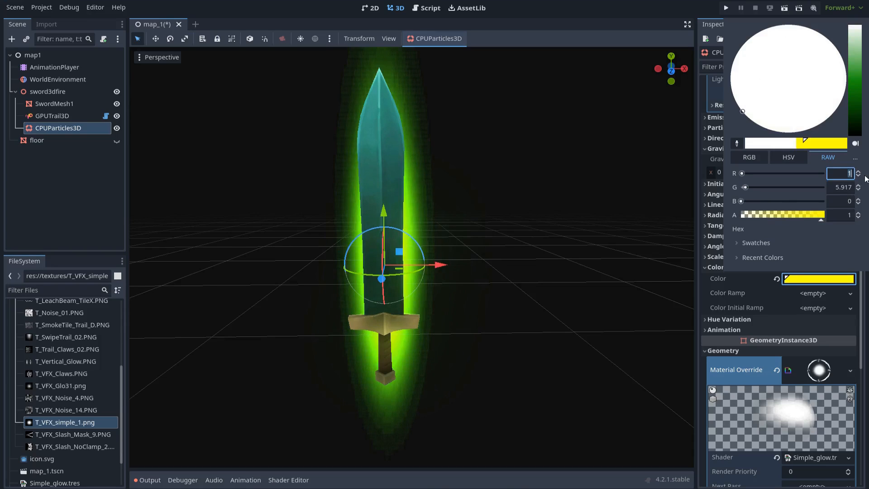
{"action": "type", "text": "0"}
{"action": "key", "text": "Return"}
{"action": "type", "text": "1."}
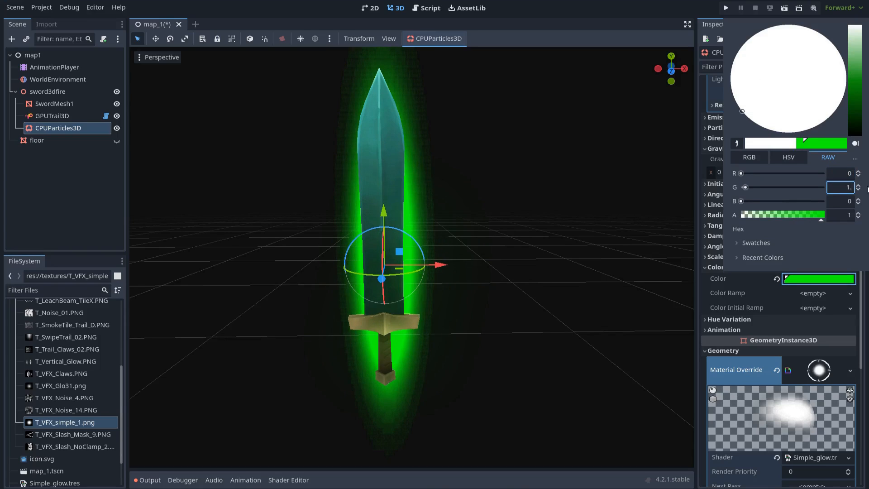
{"action": "type", "text": "5"}
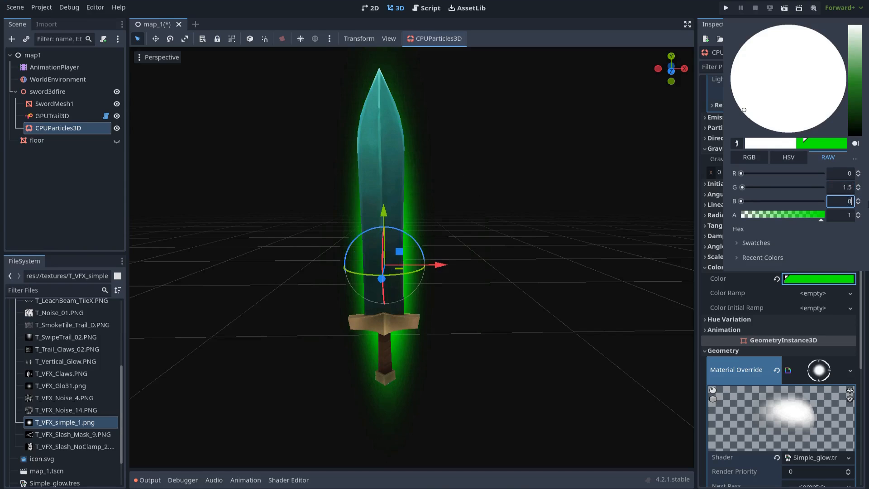
{"action": "type", "text": ".5"}
{"action": "left_click", "coordinate": [764, 298]}
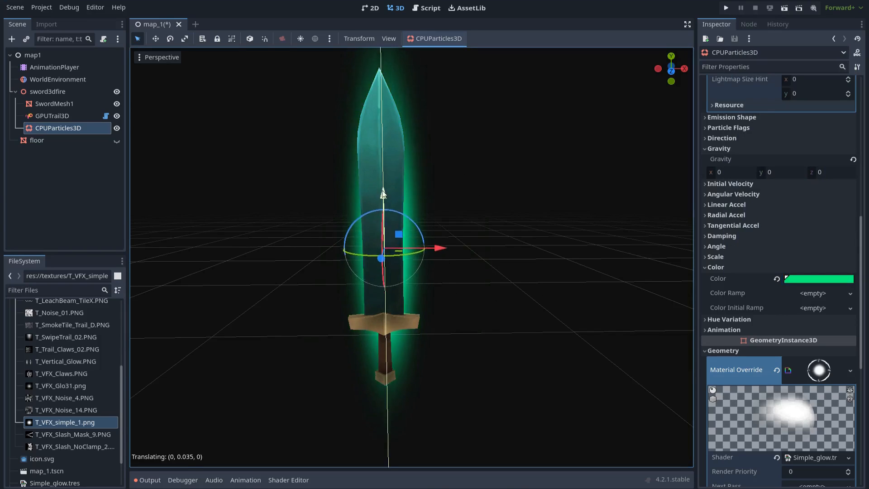
{"action": "scroll", "coordinate": [485, 220], "scroll_direction": "down", "scroll_amount": 5}
{"action": "scroll", "coordinate": [491, 225], "scroll_direction": "up", "scroll_amount": 4}
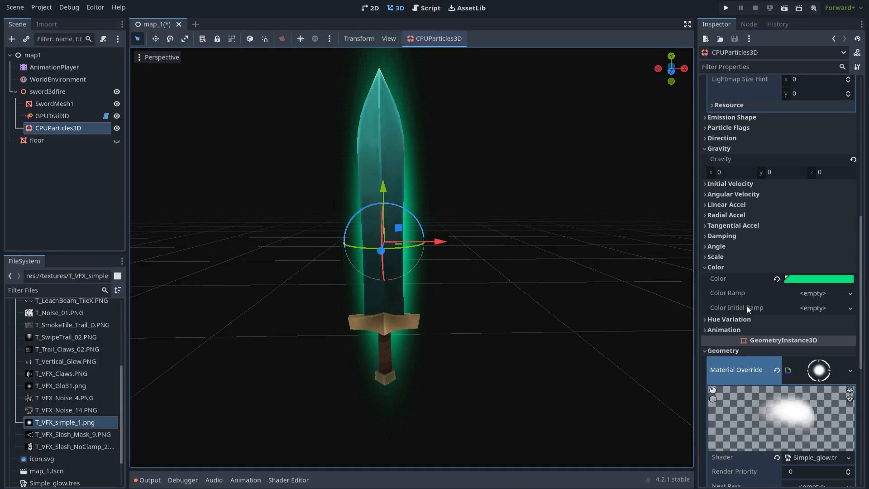
- Add a new gradient Color Ramp whose starting stop is fully transparent white
{"action": "left_click", "coordinate": [808, 294]}
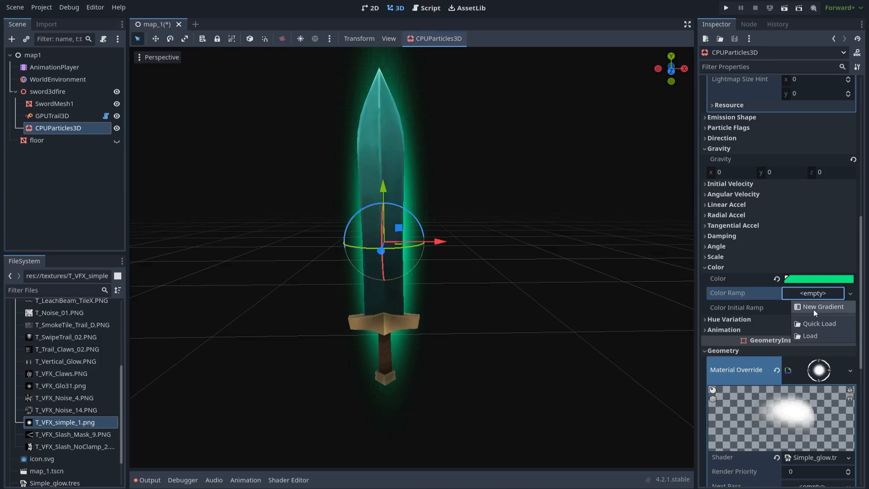
{"action": "left_click", "coordinate": [813, 308]}
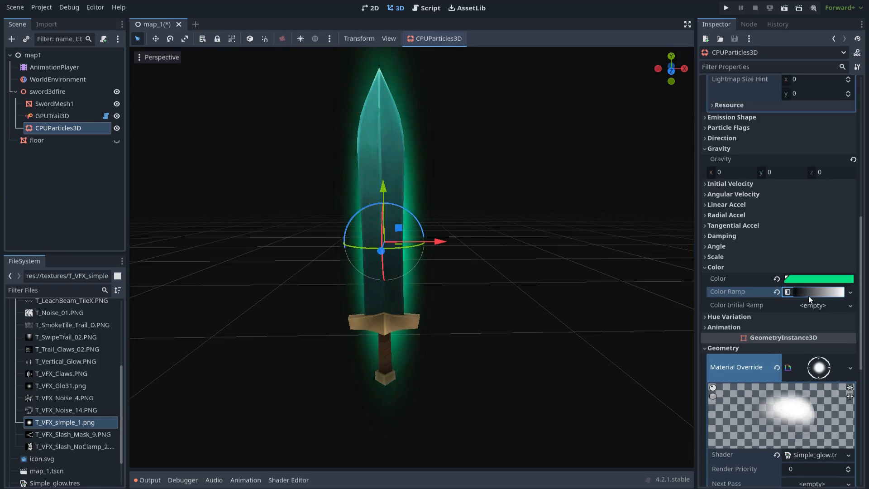
{"action": "left_click", "coordinate": [809, 294]}
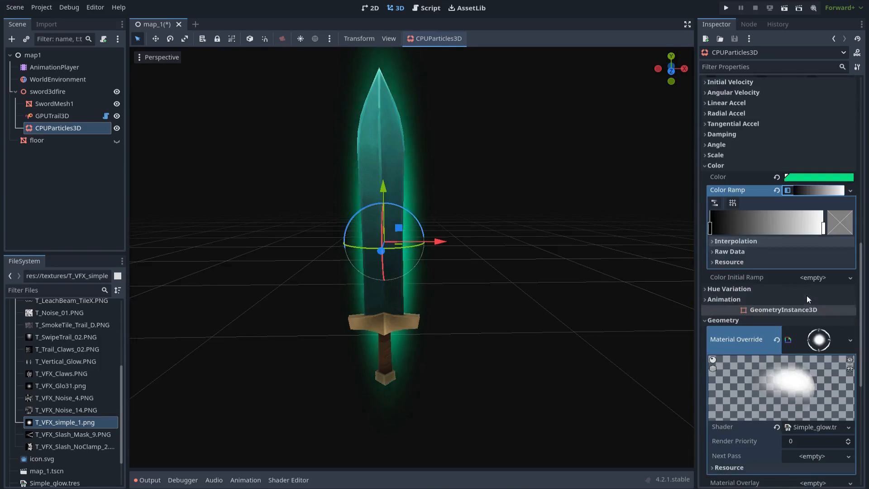
{"action": "left_click", "coordinate": [709, 330]}
{"action": "left_click", "coordinate": [833, 327]}
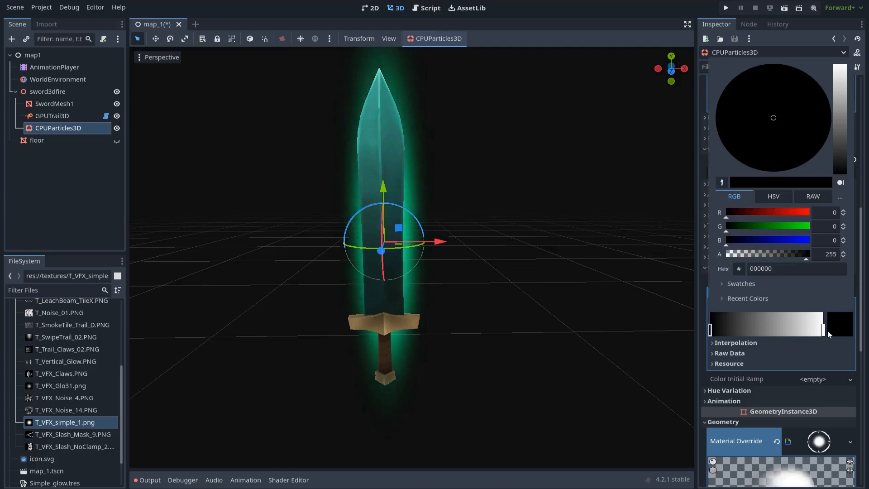
{"action": "left_click_drag", "start_coordinate": [766, 240], "coordinate": [828, 210]}
{"action": "left_click_drag", "start_coordinate": [762, 255], "coordinate": [726, 255]}
{"action": "left_click", "coordinate": [725, 331]}
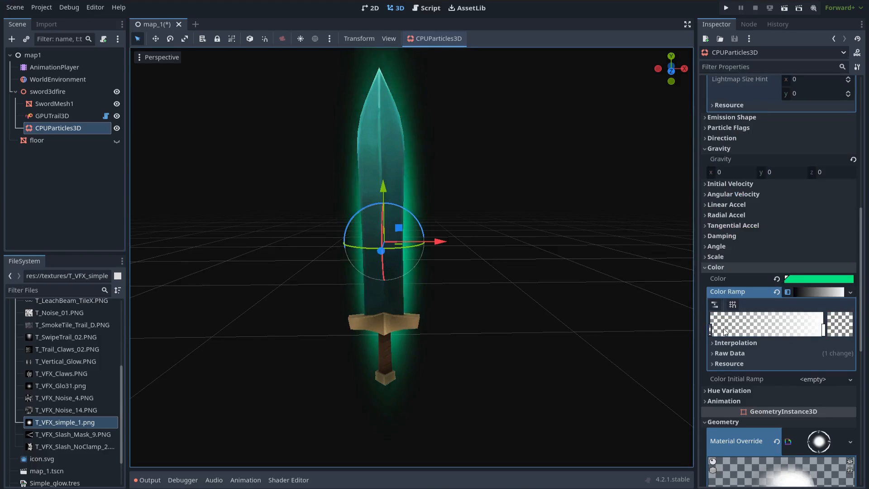
- Reposition the gradient stops and set their opacities to about 70 and 68
{"action": "left_click_drag", "start_coordinate": [824, 330], "coordinate": [764, 331]}
{"action": "left_click_drag", "start_coordinate": [709, 332], "coordinate": [824, 333]}
{"action": "left_click_drag", "start_coordinate": [725, 333], "coordinate": [706, 330]}
{"action": "left_click", "coordinate": [837, 326]}
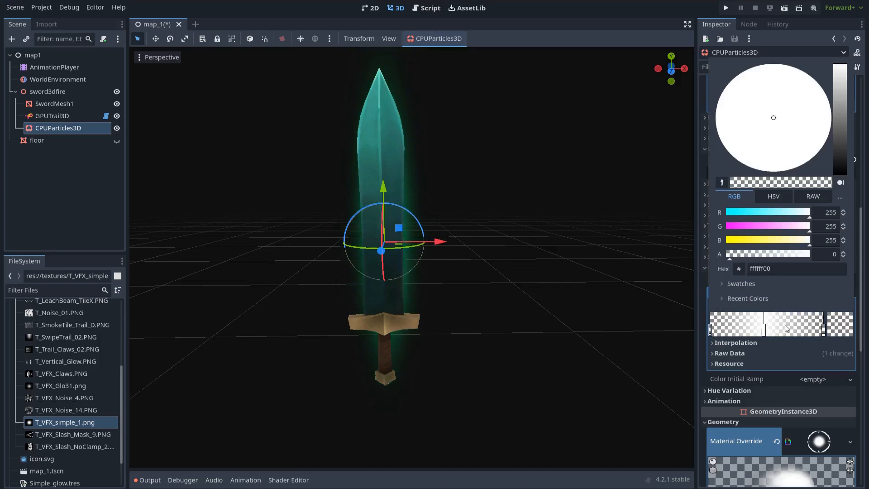
{"action": "left_click_drag", "start_coordinate": [747, 255], "coordinate": [751, 256]}
{"action": "left_click", "coordinate": [824, 333]}
{"action": "left_click", "coordinate": [824, 333]}
{"action": "left_click", "coordinate": [838, 332]}
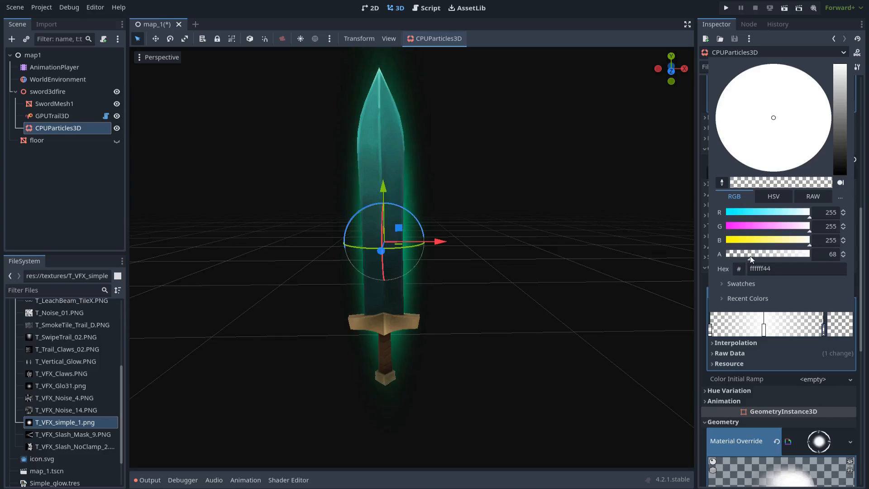
{"action": "left_click", "coordinate": [798, 333]}
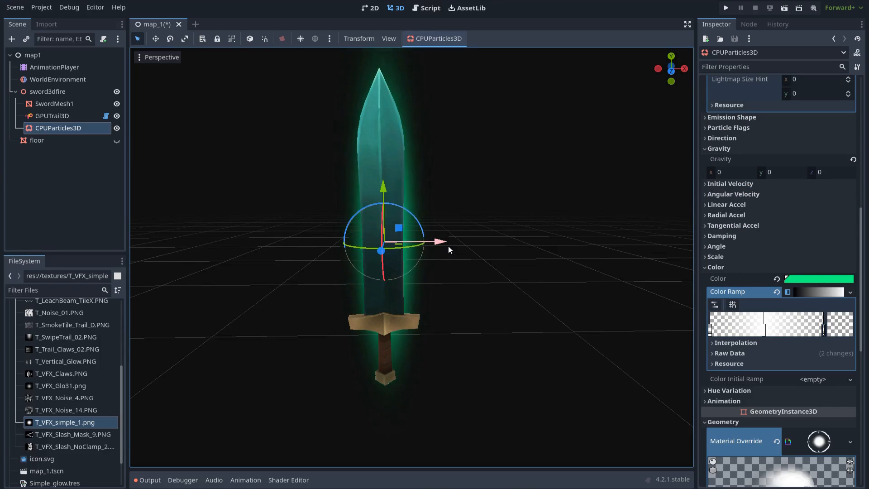
{"action": "left_click", "coordinate": [484, 271]}
{"action": "scroll", "coordinate": [483, 271], "scroll_direction": "down", "scroll_amount": 4}
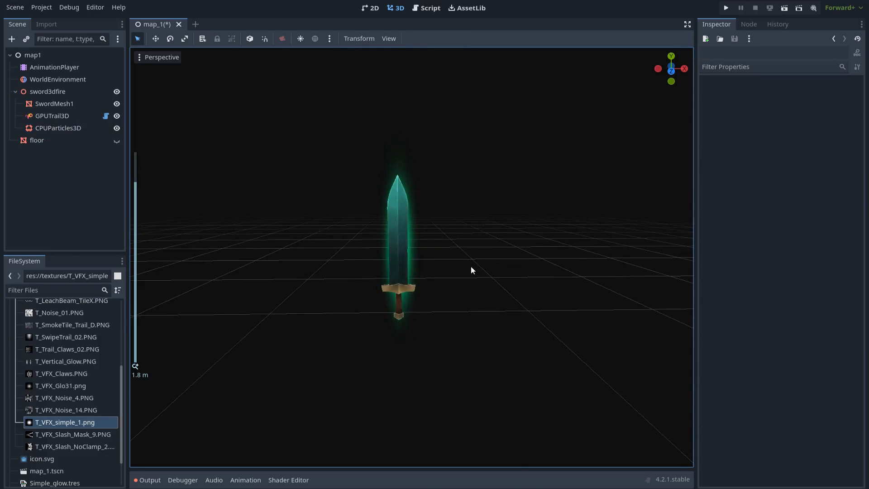
{"action": "middle_click_drag", "start_coordinate": [470, 267], "coordinate": [473, 265]}
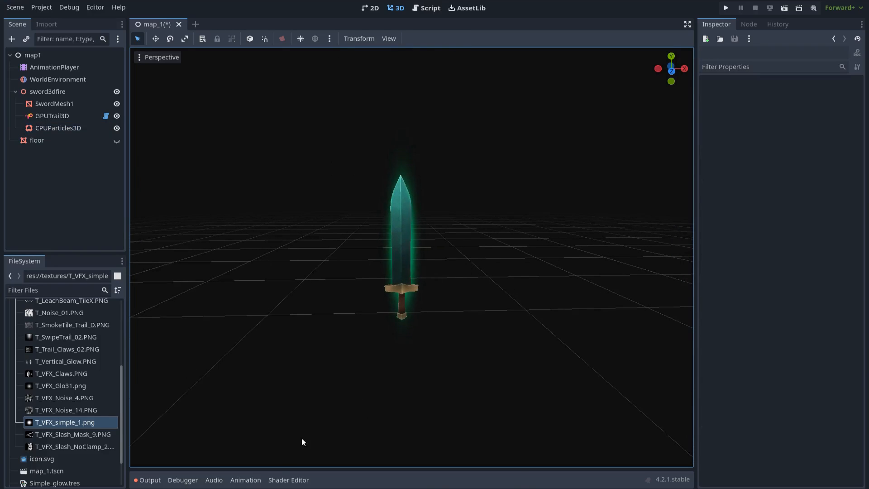
- Play the swordanime animation from the Animation panel, then close the panel
{"action": "left_click", "coordinate": [246, 480]}
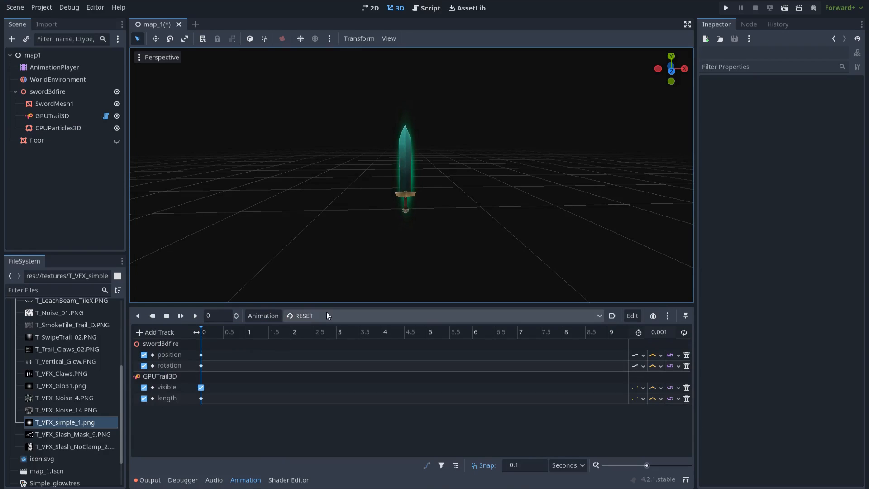
{"action": "left_click_drag", "start_coordinate": [326, 304], "coordinate": [327, 349]}
{"action": "left_click", "coordinate": [328, 361]}
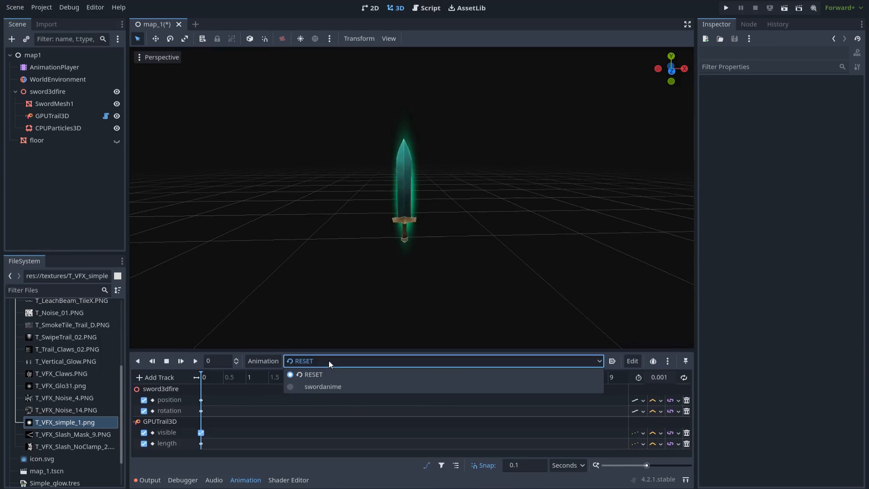
{"action": "left_click", "coordinate": [337, 387]}
{"action": "left_click", "coordinate": [195, 361]}
{"action": "left_click", "coordinate": [246, 480]}
{"action": "scroll", "coordinate": [430, 289], "scroll_direction": "down", "scroll_amount": 3}
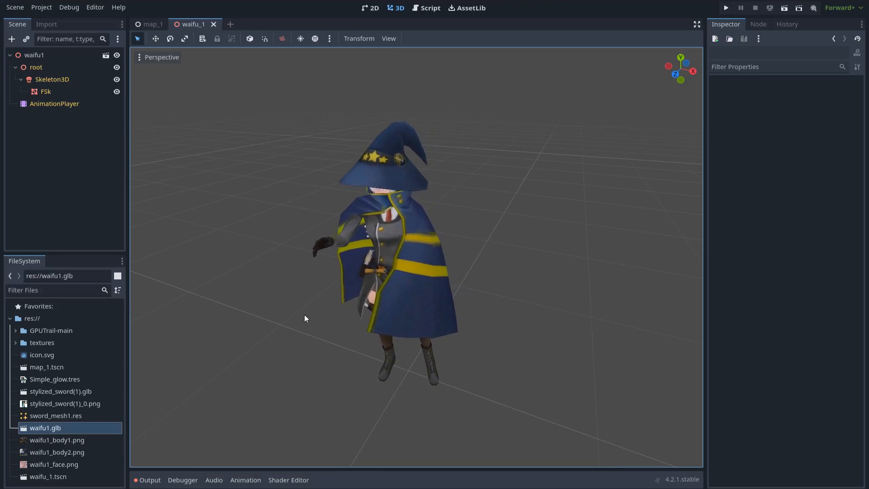
- Copy sword3dfire from map_1, paste it into the waifu_1 scene and move it aside
{"action": "left_click", "coordinate": [145, 25]}
{"action": "middle_click_drag", "start_coordinate": [305, 222], "coordinate": [323, 238]}
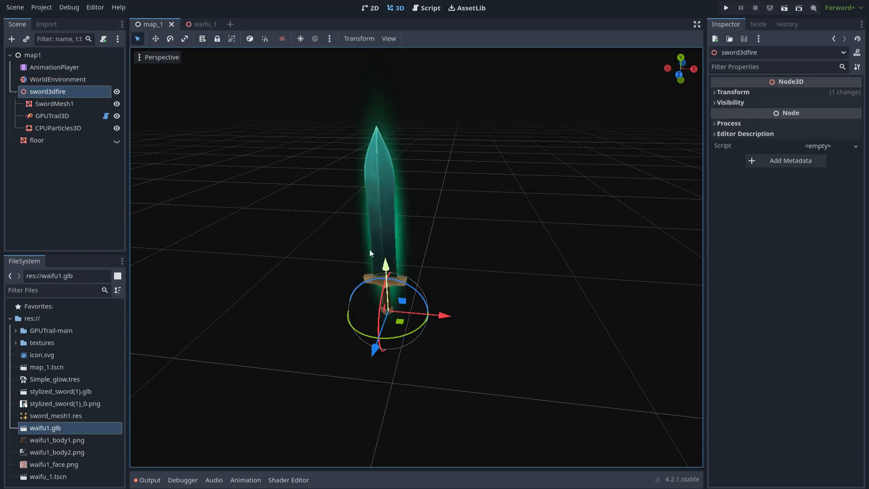
{"action": "left_click", "coordinate": [63, 94]}
{"action": "left_click", "coordinate": [201, 23]}
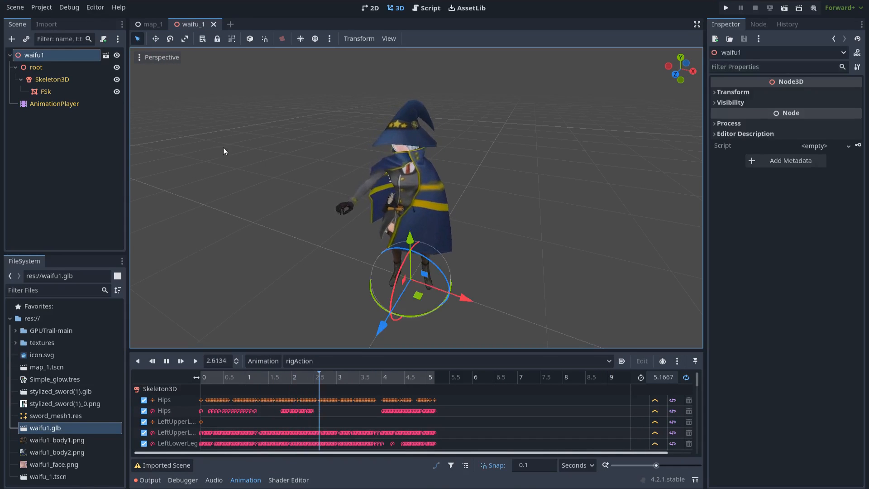
{"action": "key", "text": "ctrl+v"}
{"action": "left_click_drag", "start_coordinate": [465, 265], "coordinate": [549, 274]}
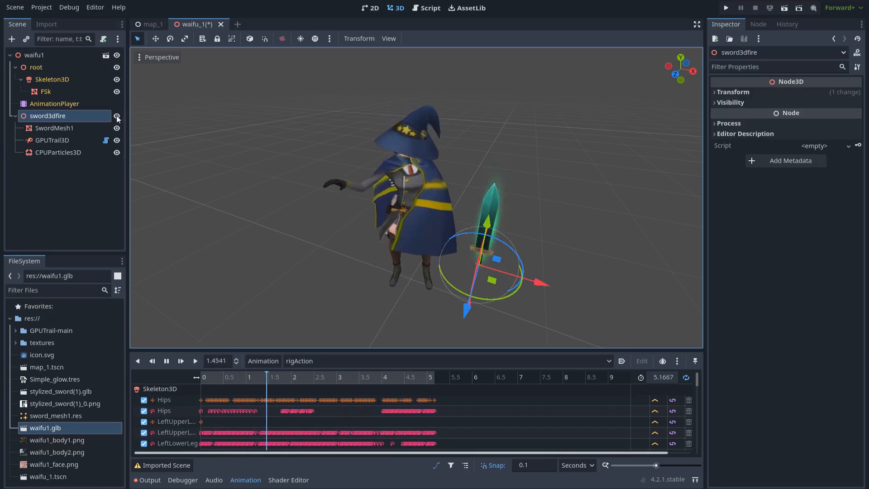
- Delete the SwordMesh1 sword model from the pasted sword3dfire
{"action": "left_click", "coordinate": [55, 129]}
{"action": "key", "text": "Delete"}
{"action": "key", "text": "Return"}
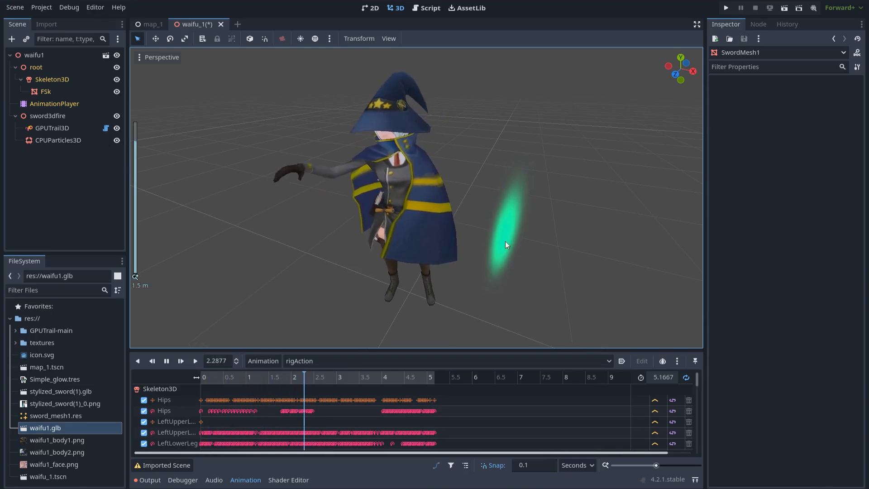
{"action": "left_click", "coordinate": [64, 79]}
- Add a BoneAttachment3D child to Skeleton3D with Bone Name set to RightHand
{"action": "key", "text": "ctrl+a"}
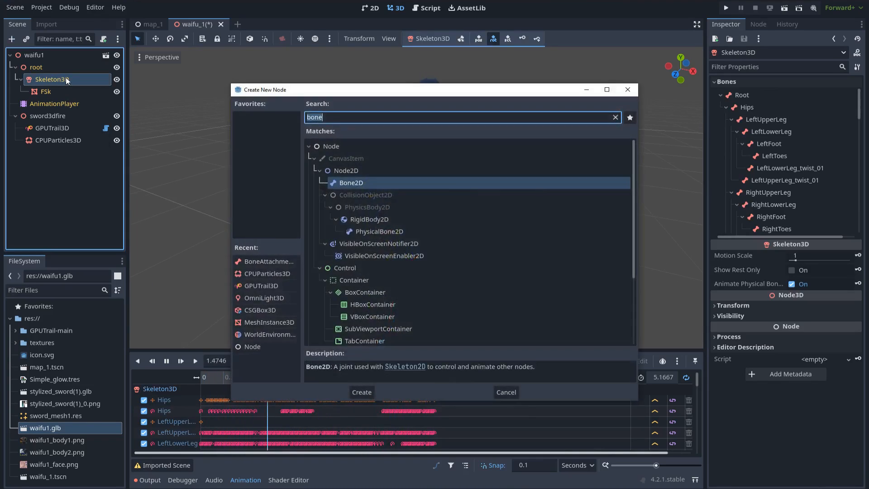
{"action": "scroll", "coordinate": [379, 238], "scroll_direction": "down", "scroll_amount": 4}
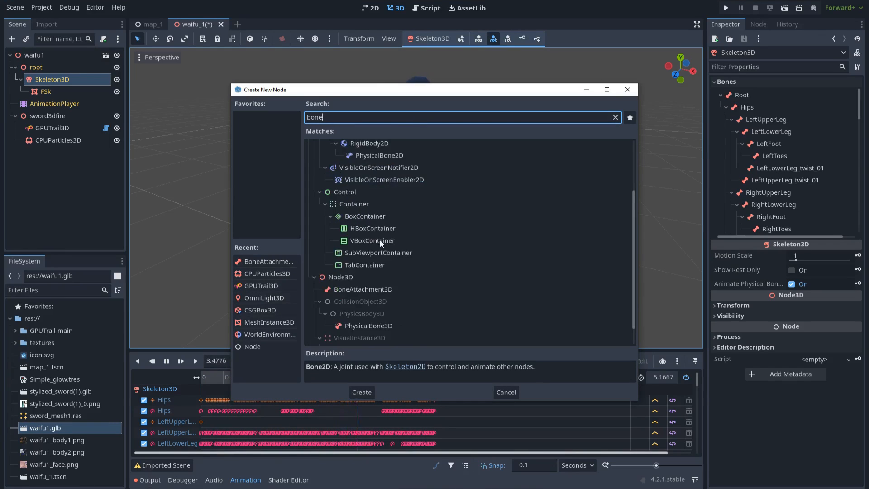
{"action": "left_click", "coordinate": [352, 267]}
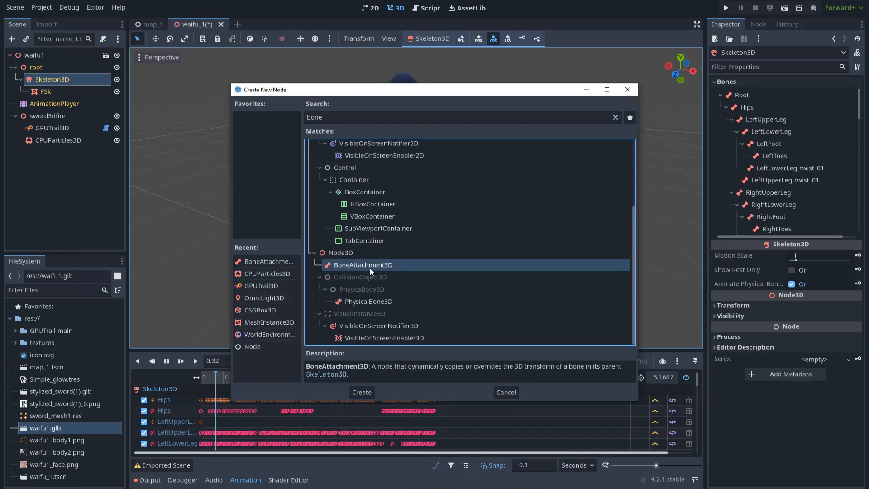
{"action": "double_click", "coordinate": [371, 268]}
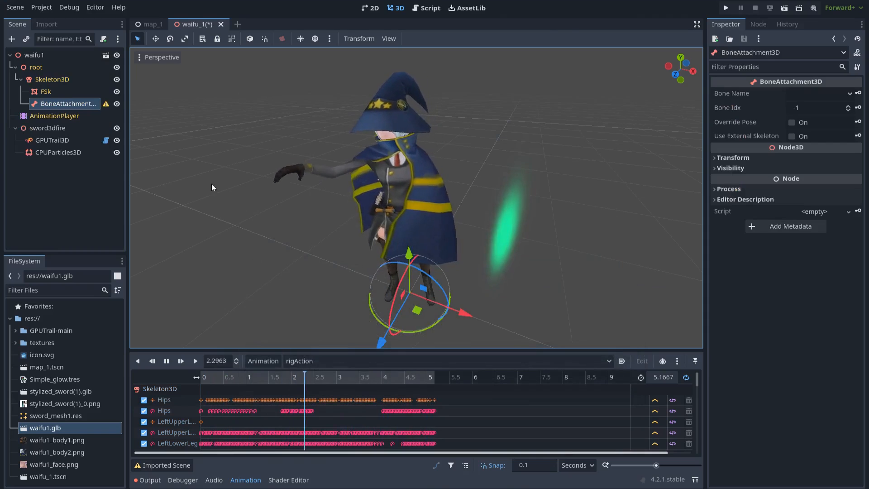
{"action": "left_click", "coordinate": [834, 94]}
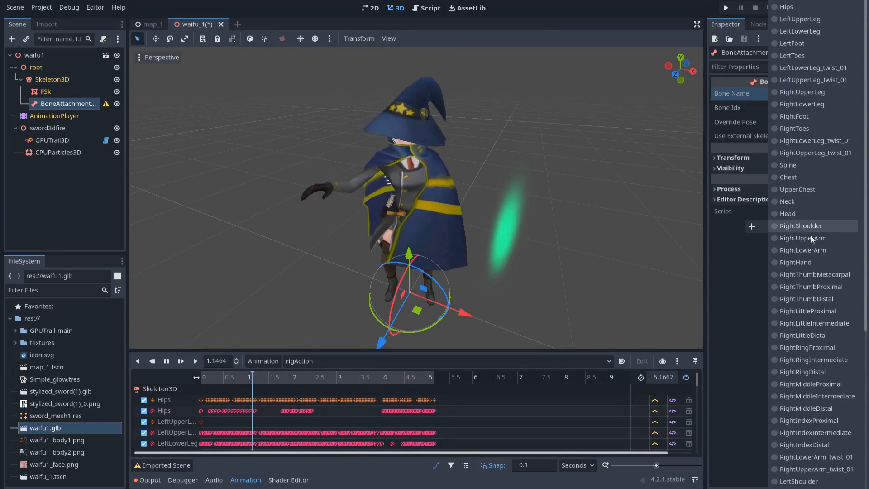
{"action": "left_click", "coordinate": [795, 263]}
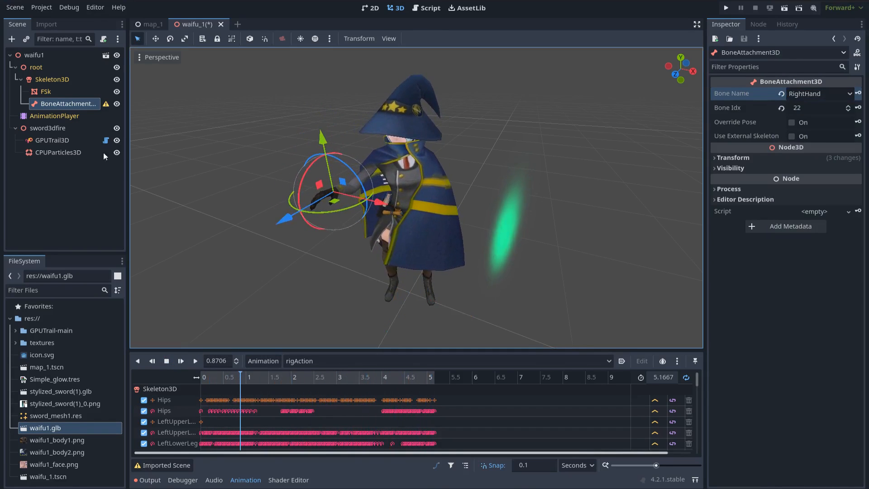
{"action": "left_click", "coordinate": [46, 128]}
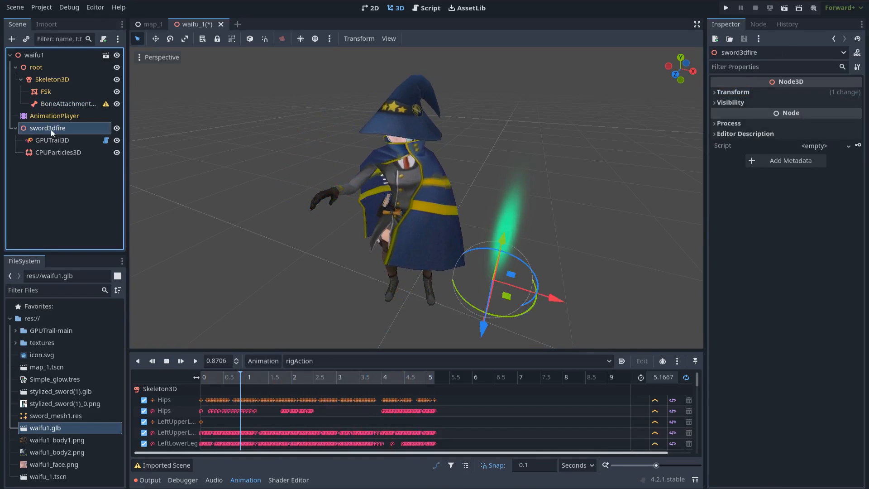
- Parent sword3dfire under BoneAttachment3D and reset its position to the origin
{"action": "left_click_drag", "start_coordinate": [50, 128], "coordinate": [68, 105]}
{"action": "left_click", "coordinate": [88, 118]}
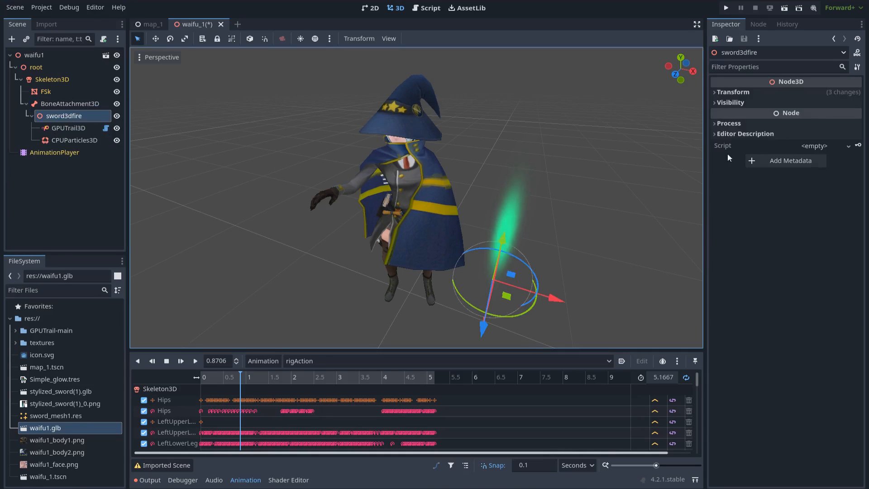
{"action": "left_click", "coordinate": [751, 93]}
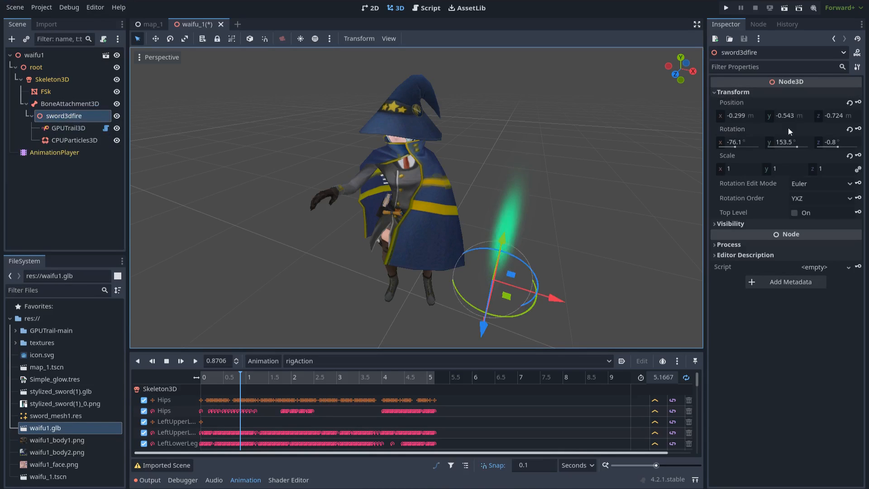
{"action": "left_click", "coordinate": [850, 103]}
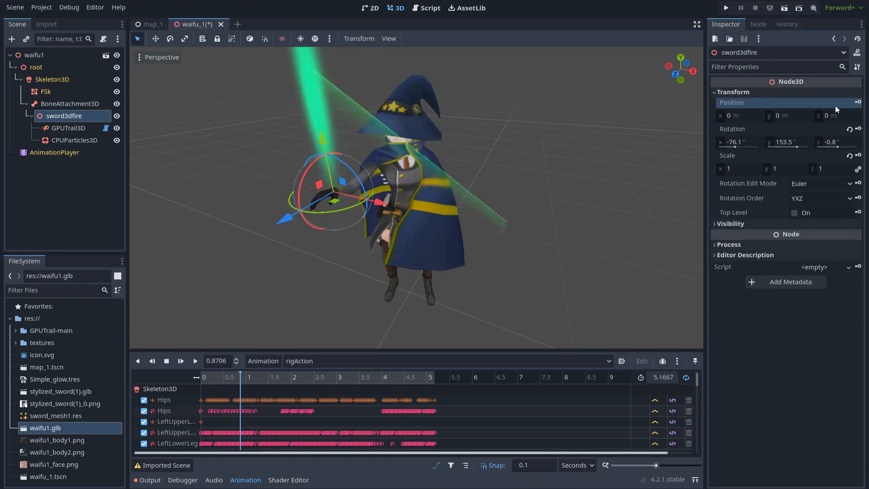
- Reset the GPUTrail3D and CPUParticles3D y positions to 0
{"action": "left_click", "coordinate": [70, 129]}
{"action": "scroll", "coordinate": [787, 297], "scroll_direction": "down", "scroll_amount": 3}
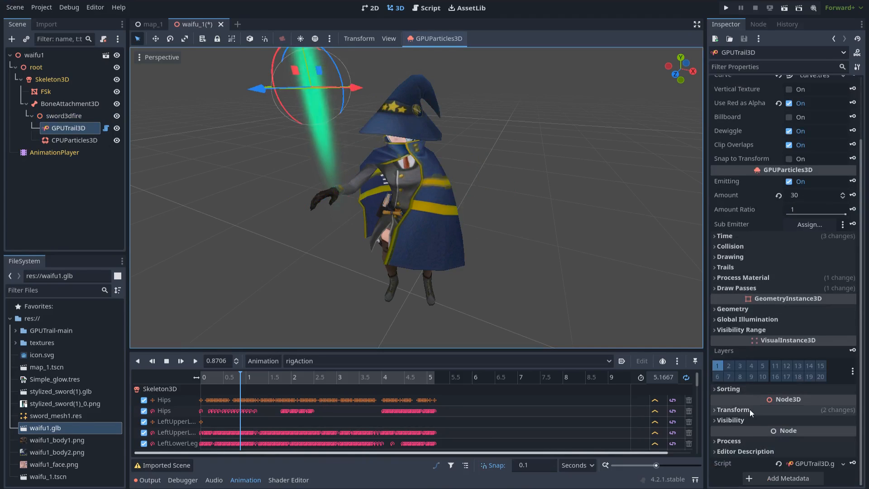
{"action": "left_click", "coordinate": [733, 409]}
{"action": "scroll", "coordinate": [815, 362], "scroll_direction": "down", "scroll_amount": 5}
{"action": "left_click", "coordinate": [844, 300]}
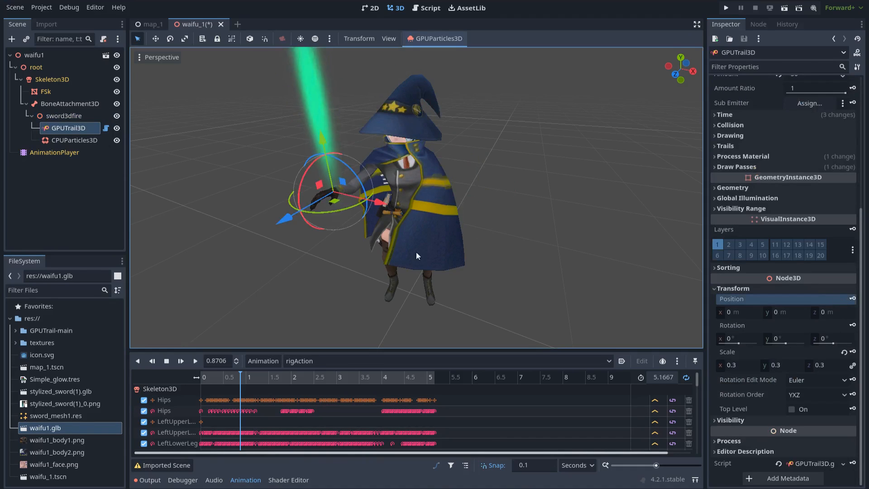
{"action": "left_click", "coordinate": [73, 140]}
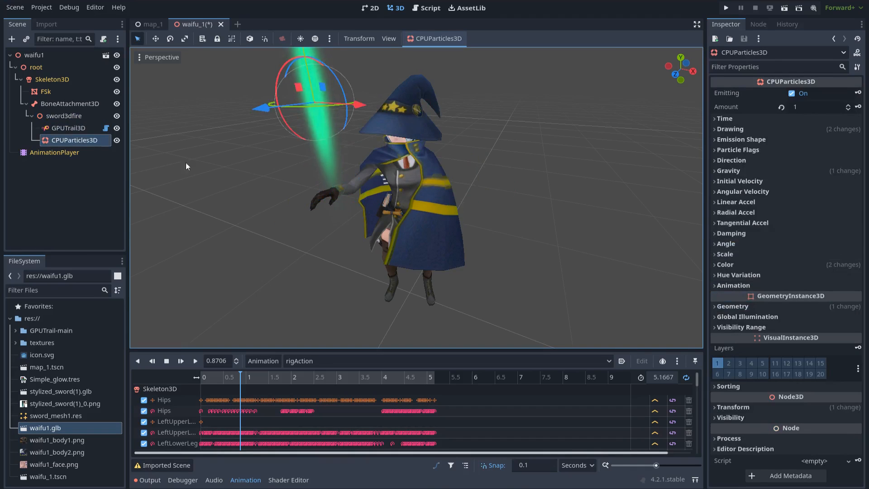
{"action": "left_click", "coordinate": [751, 307]}
{"action": "left_click", "coordinate": [756, 307]}
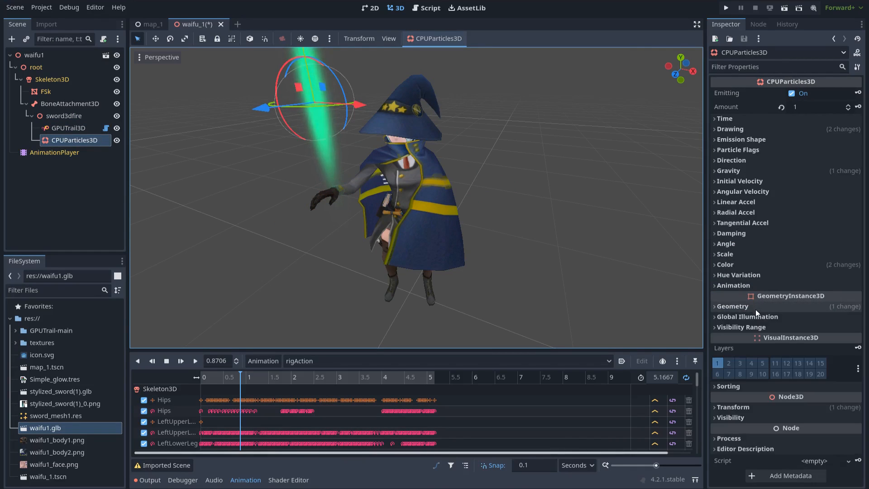
{"action": "left_click", "coordinate": [754, 405]}
{"action": "scroll", "coordinate": [756, 403], "scroll_direction": "down", "scroll_amount": 5}
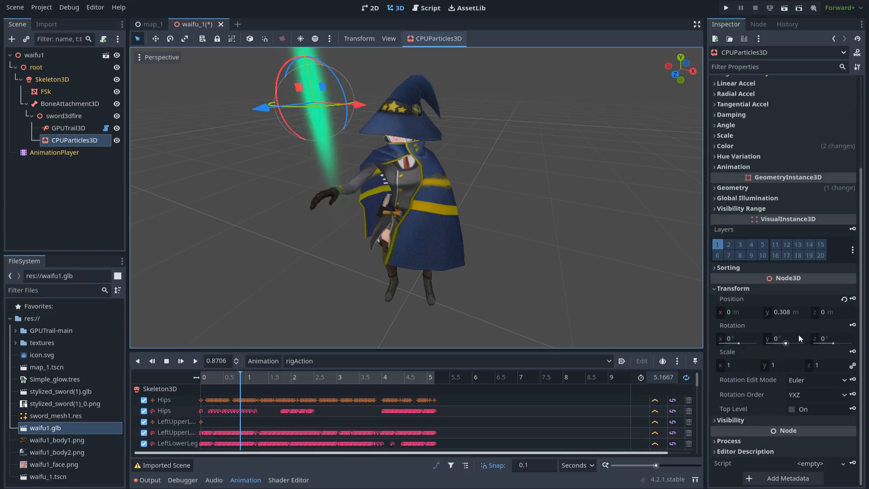
{"action": "left_click", "coordinate": [843, 299]}
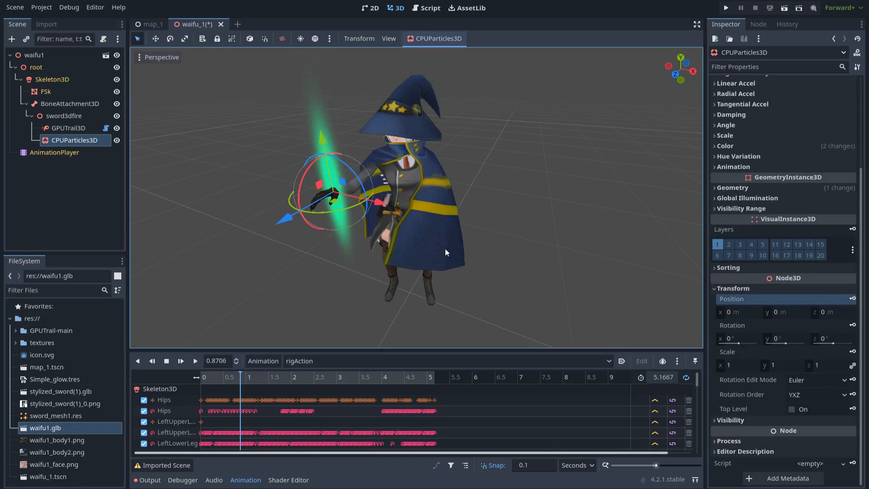
- Nudge sword3dfire slightly along Z to sit in the hand
{"action": "scroll", "coordinate": [299, 270], "scroll_direction": "up", "scroll_amount": 3}
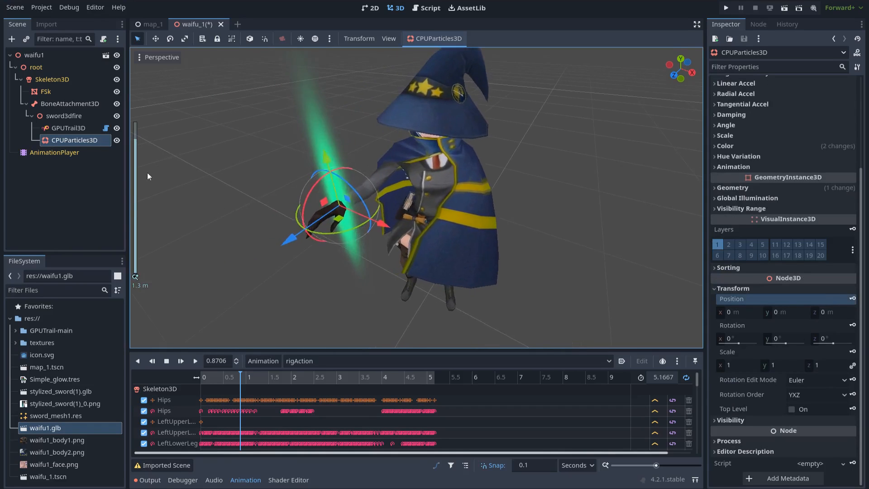
{"action": "left_click", "coordinate": [63, 116]}
{"action": "left_click_drag", "start_coordinate": [300, 231], "coordinate": [278, 243]}
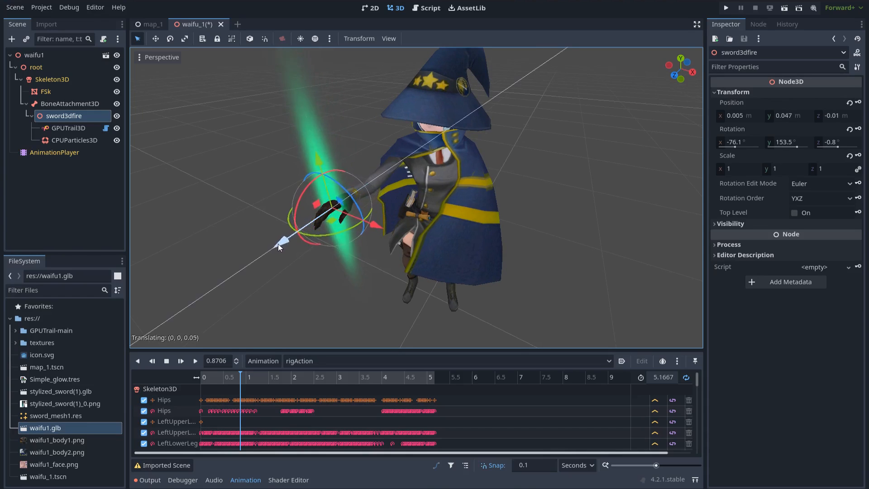
{"action": "left_click", "coordinate": [595, 232]}
- Play the wizard's animation and scale GPUTrail3D down to 0.05 on all axes
{"action": "scroll", "coordinate": [596, 222], "scroll_direction": "down", "scroll_amount": 2}
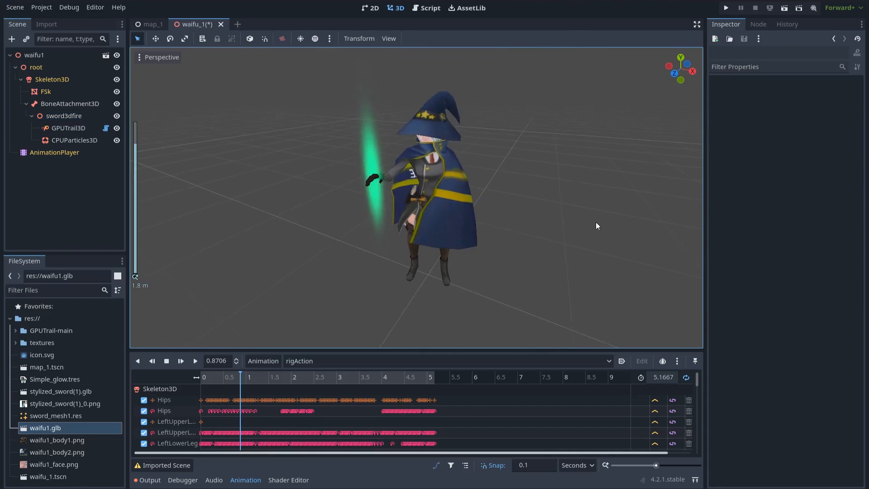
{"action": "left_click", "coordinate": [196, 362]}
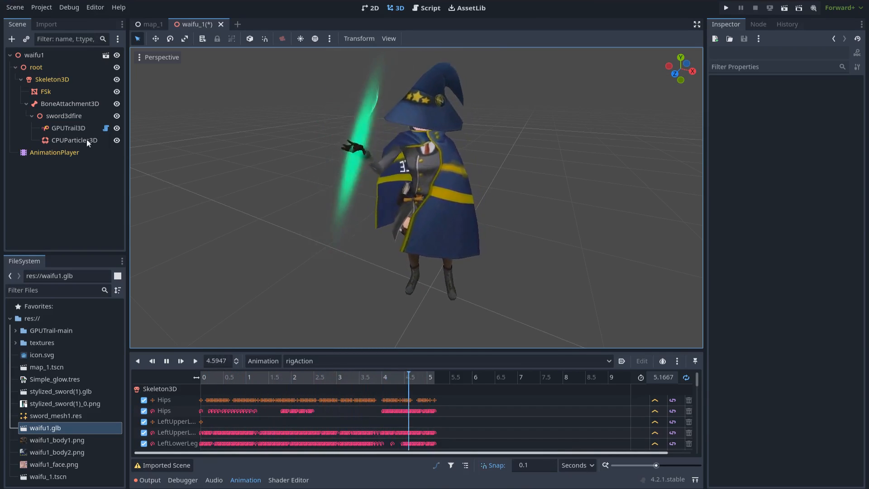
{"action": "left_click", "coordinate": [80, 129]}
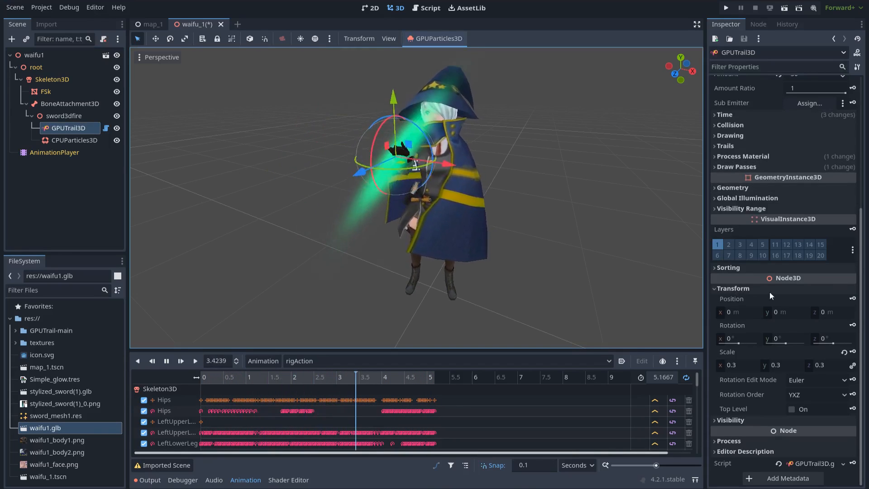
{"action": "left_click", "coordinate": [735, 368]}
{"action": "type", "text": "0."}
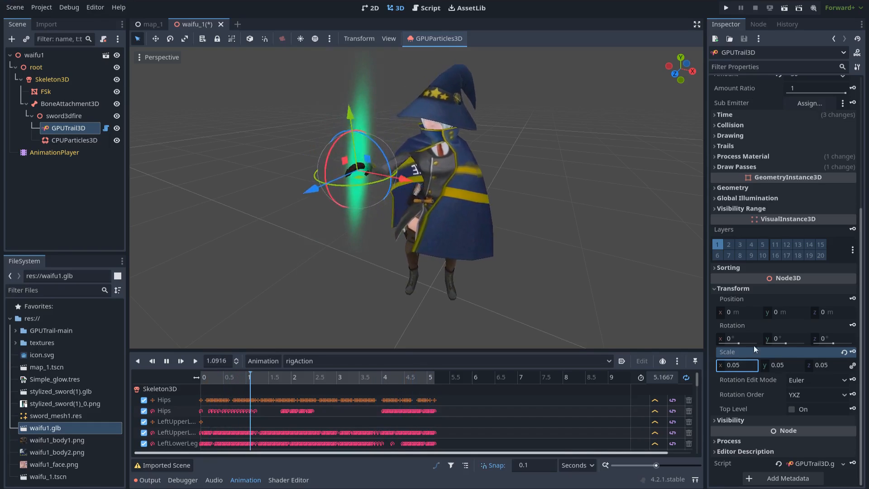
{"action": "scroll", "coordinate": [760, 311], "scroll_direction": "up", "scroll_amount": 5}
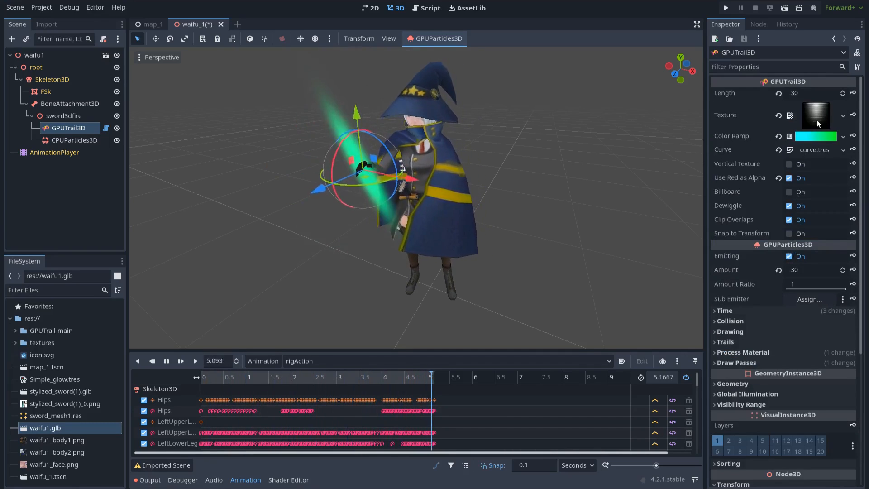
- Assign Noise1_tiled.png, then T_VFX_Noise_4.PNG, from the textures folder as GPUTrail3D's texture
{"action": "left_click", "coordinate": [16, 343]}
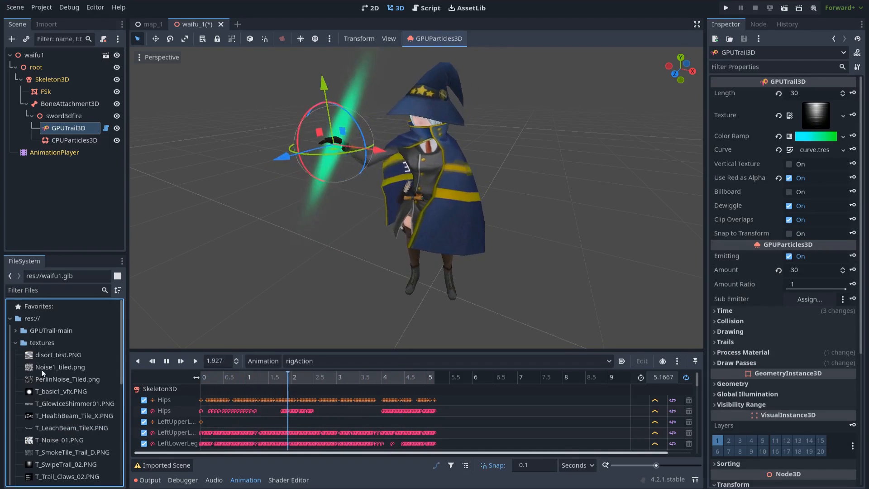
{"action": "left_click_drag", "start_coordinate": [50, 368], "coordinate": [813, 116]}
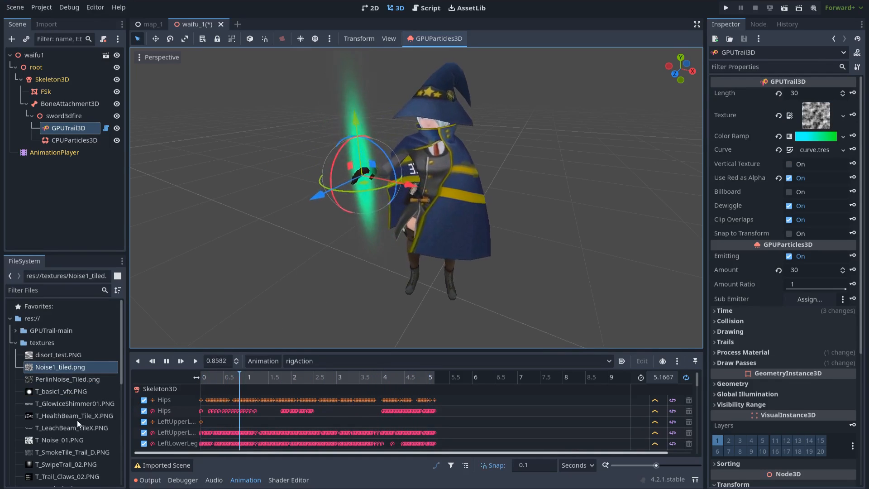
{"action": "scroll", "coordinate": [61, 423], "scroll_direction": "down", "scroll_amount": 4}
{"action": "left_click_drag", "start_coordinate": [53, 435], "coordinate": [825, 123]}
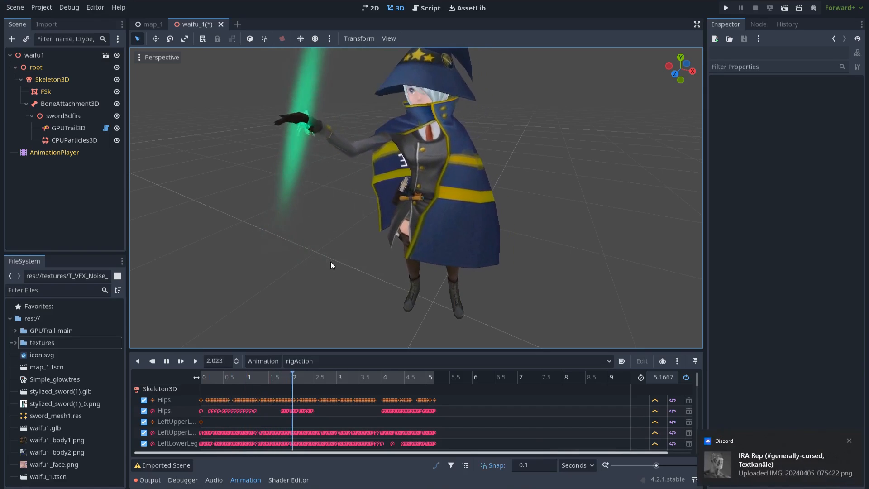
- Set the CPUParticles3D QuadMesh size to 0.3 × 0.3 m
{"action": "left_click", "coordinate": [80, 141]}
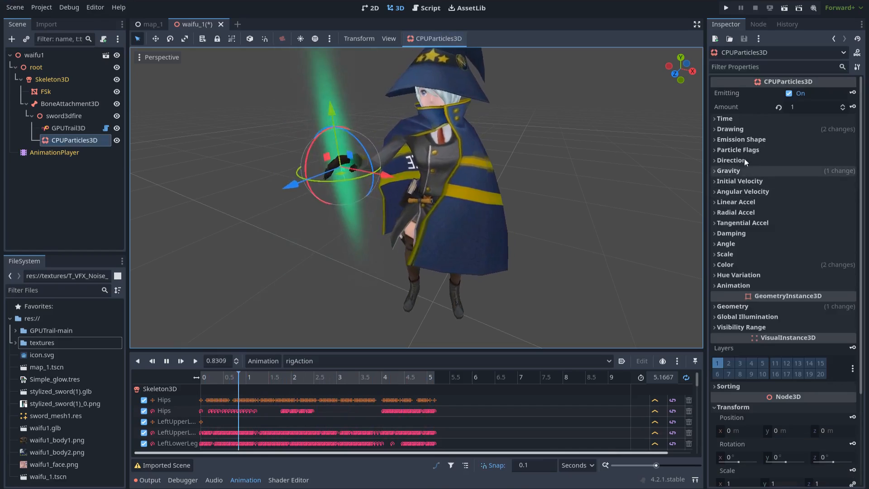
{"action": "left_click", "coordinate": [734, 130]}
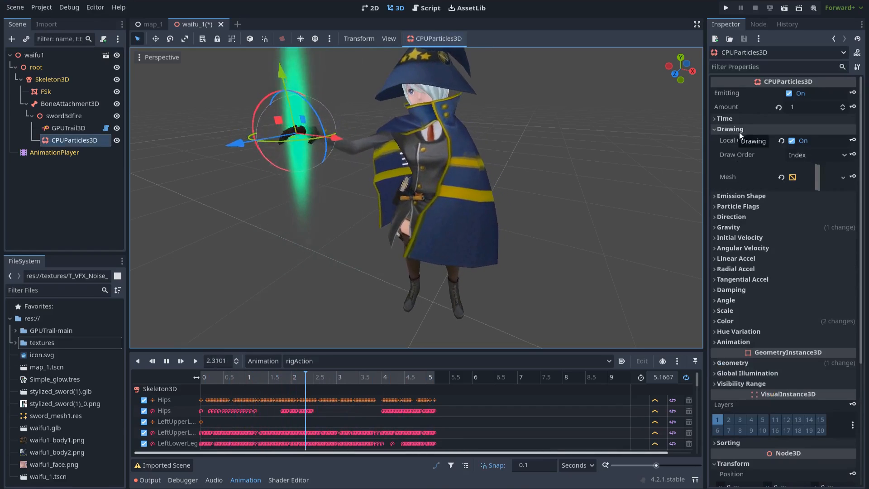
{"action": "left_click", "coordinate": [815, 179]}
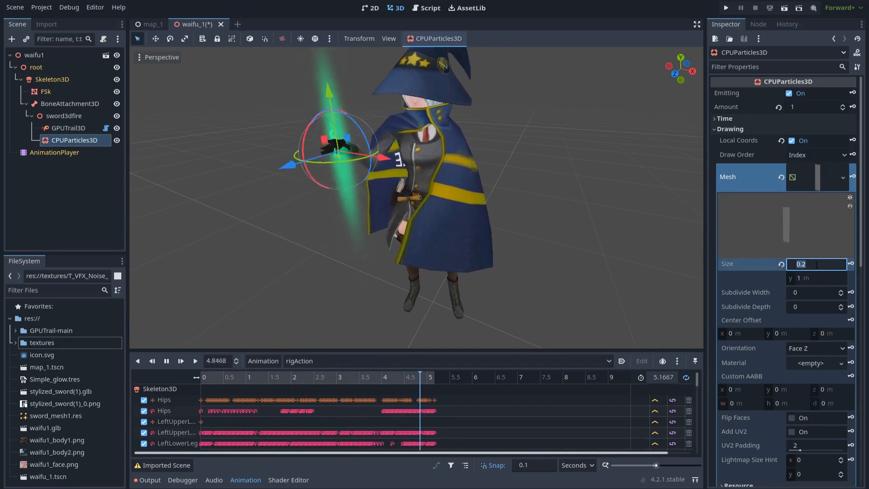
{"action": "type", "text": ".3"}
{"action": "key", "text": "Tab"}
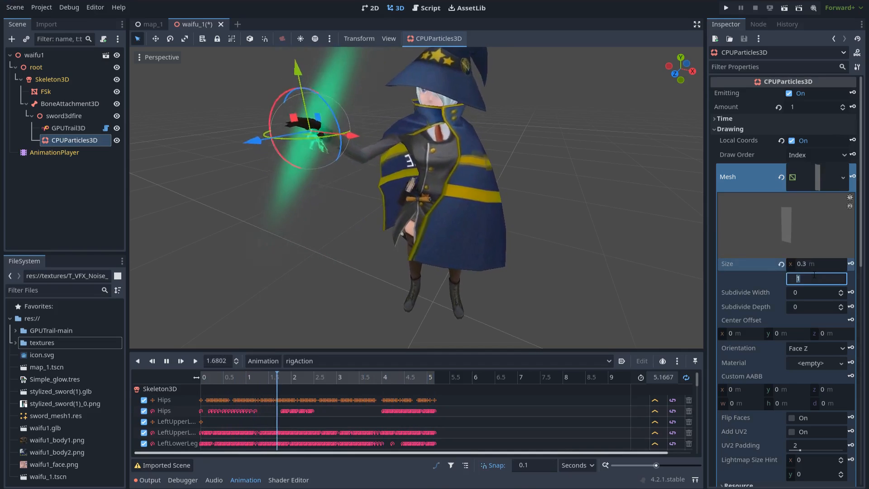
{"action": "type", "text": ".3"}
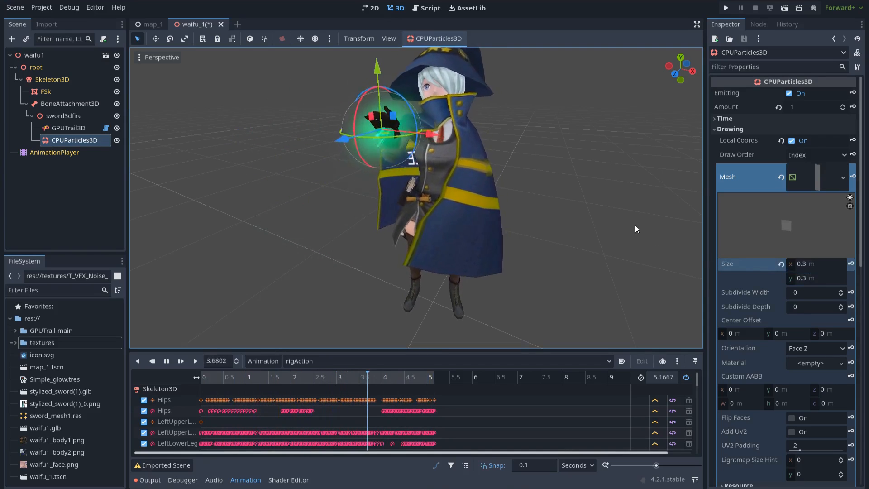
{"action": "scroll", "coordinate": [417, 263], "scroll_direction": "down", "scroll_amount": 5}
{"action": "scroll", "coordinate": [417, 262], "scroll_direction": "up", "scroll_amount": 5}
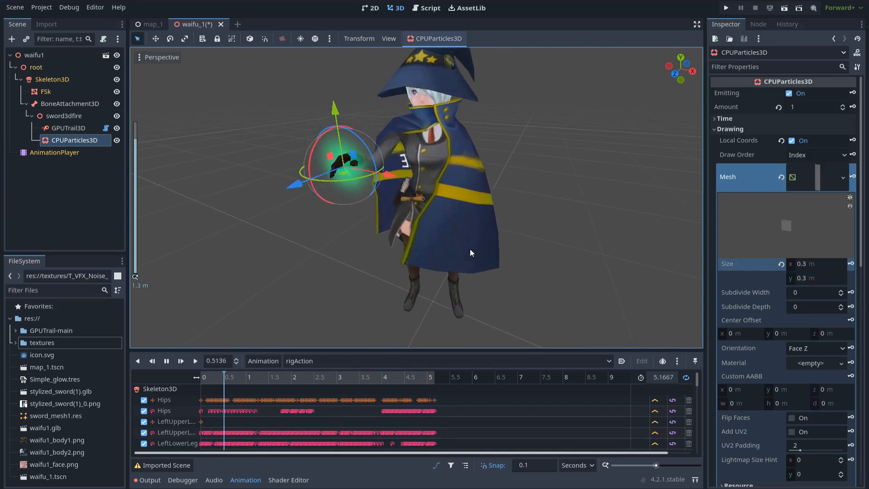
{"action": "left_click", "coordinate": [545, 233]}
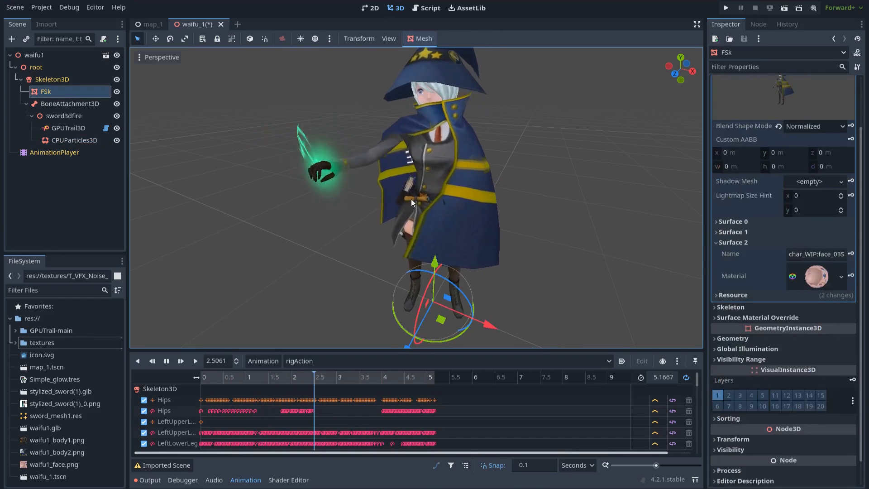
- Give the GPUTrail3D Color Ramp end stop a RAW colour of R 0.5, G 0.5, B 4
{"action": "left_click", "coordinate": [69, 140]}
{"action": "left_click", "coordinate": [69, 130]}
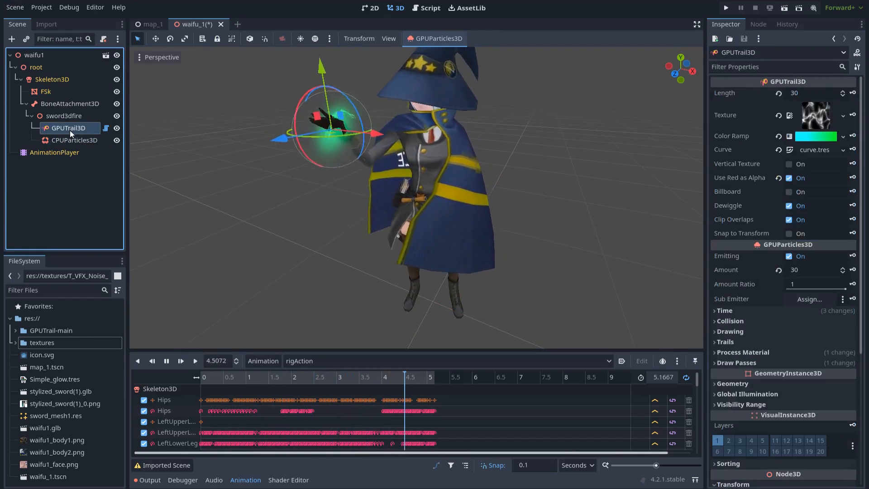
{"action": "left_click", "coordinate": [812, 137]}
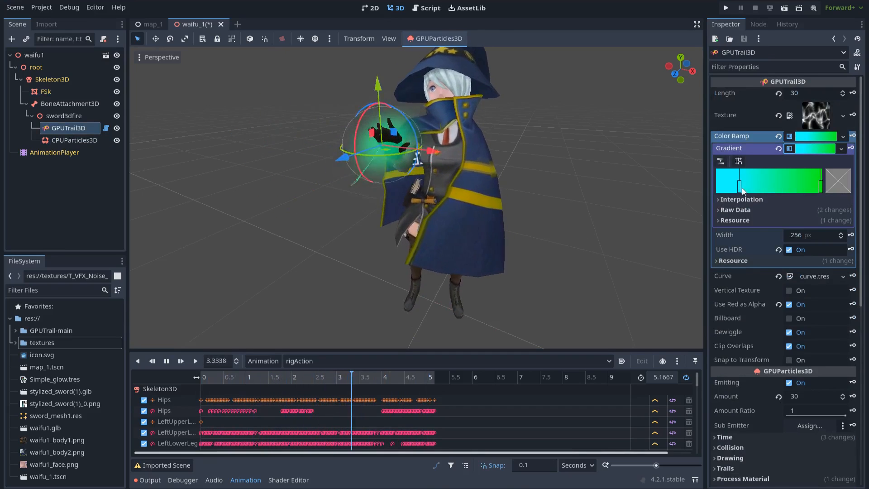
{"action": "left_click", "coordinate": [832, 186]}
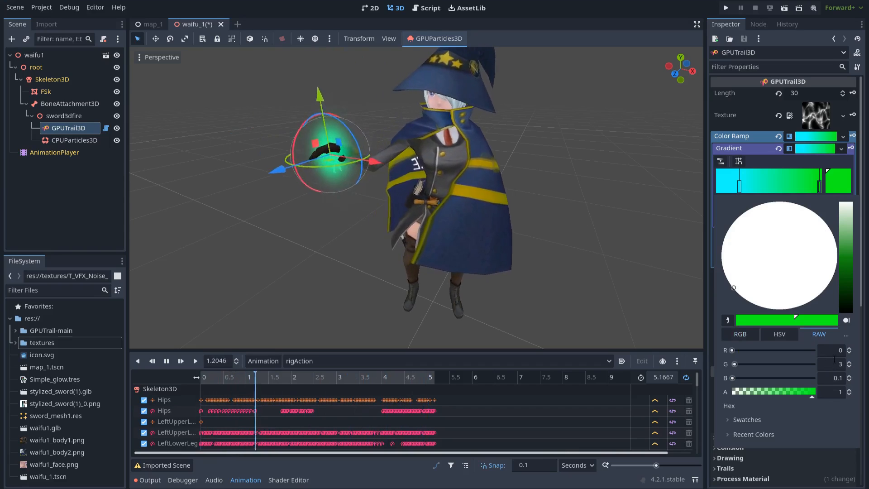
{"action": "left_click_drag", "start_coordinate": [834, 351], "coordinate": [864, 352]}
{"action": "type", "text": "0.5"}
{"action": "key", "text": "Tab"}
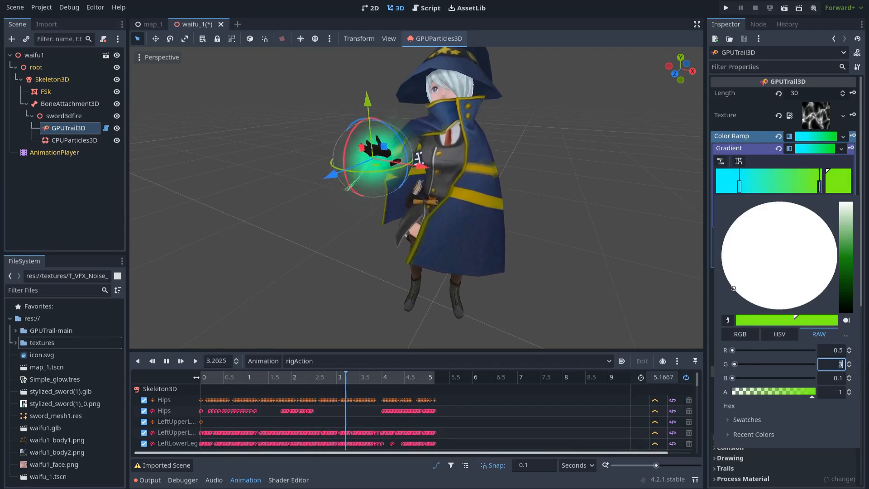
{"action": "type", "text": "0.5"}
{"action": "key", "text": "Tab"}
{"action": "type", "text": "4"}
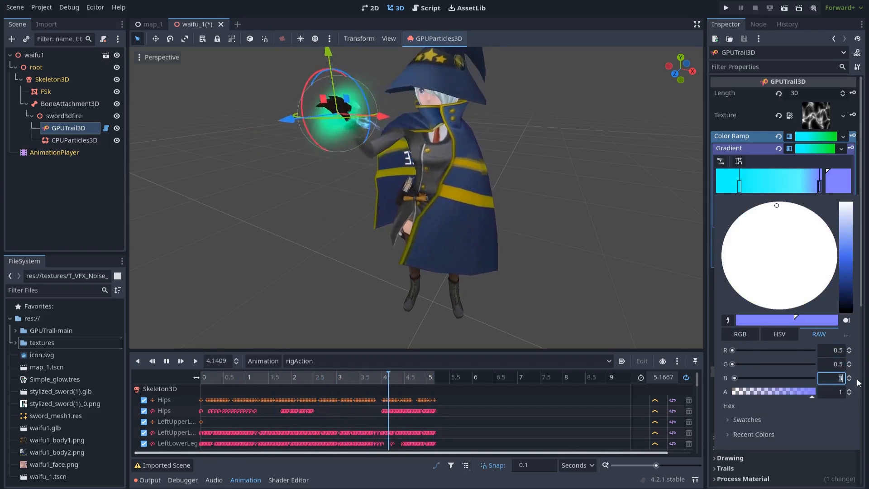
- Move the gradient's start stop to the far left and shift the blue end stop left
{"action": "left_click", "coordinate": [840, 186]}
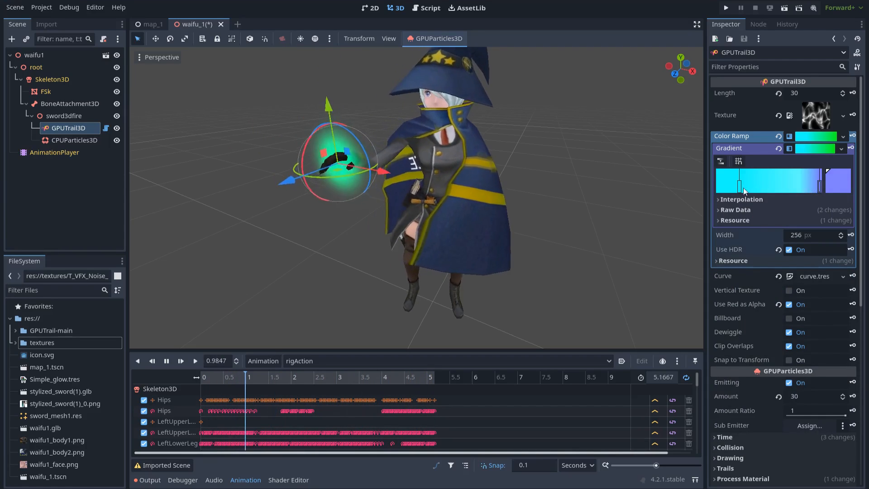
{"action": "left_click_drag", "start_coordinate": [741, 187], "coordinate": [720, 189]}
{"action": "left_click_drag", "start_coordinate": [820, 186], "coordinate": [785, 187]}
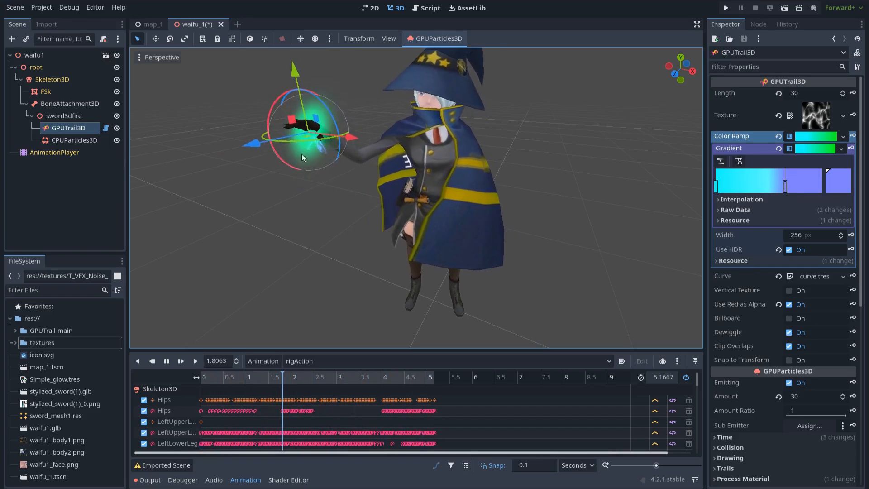
- Edit the CPUParticles3D base Color in RAW mode, entering R 0.5 and G 0.5
{"action": "left_click", "coordinate": [78, 141]}
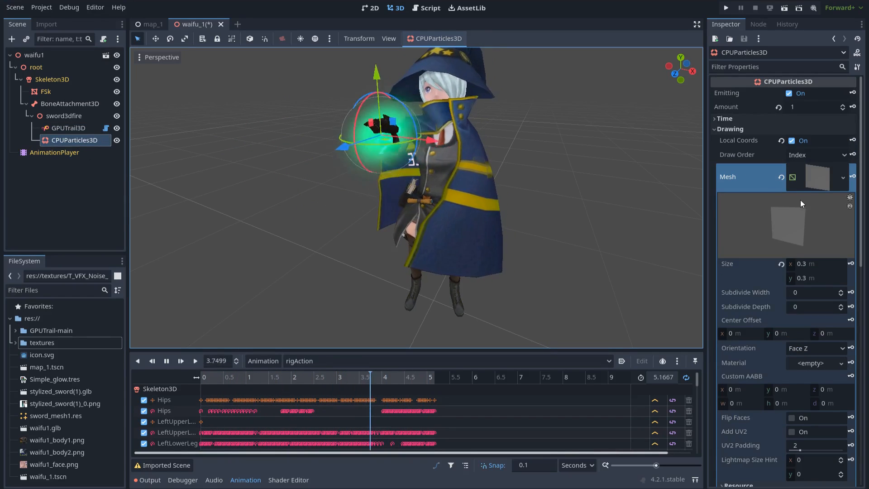
{"action": "left_click", "coordinate": [789, 128]}
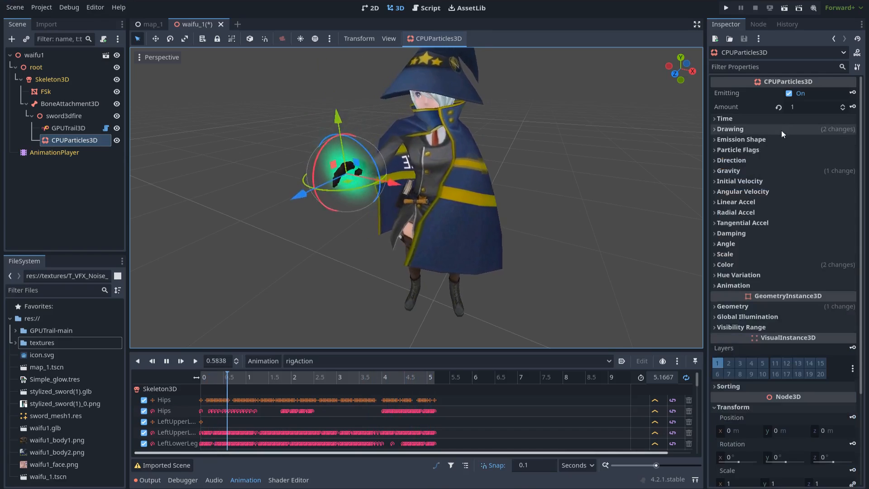
{"action": "left_click", "coordinate": [746, 265]}
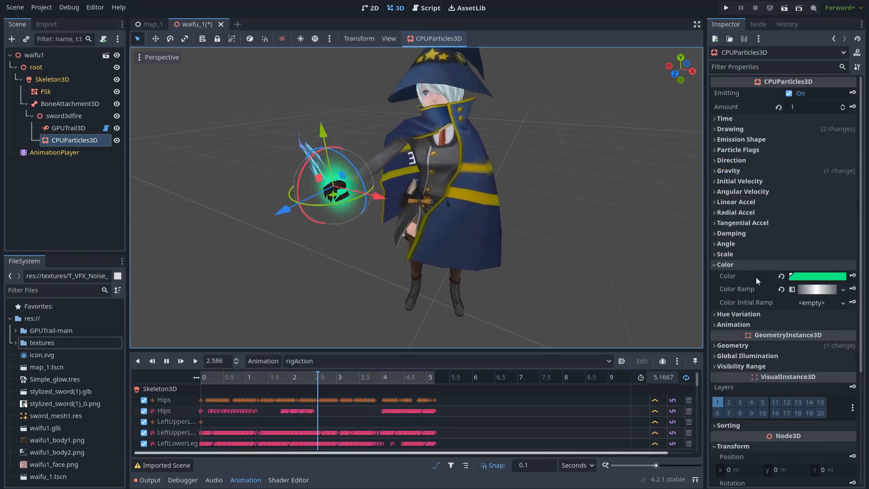
{"action": "left_click", "coordinate": [804, 277]}
{"action": "left_click", "coordinate": [828, 156]}
{"action": "left_click", "coordinate": [846, 173]}
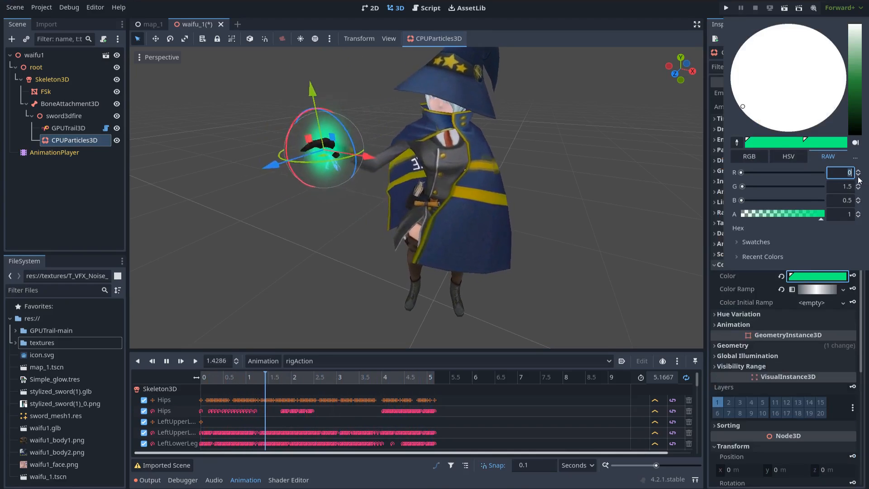
{"action": "type", "text": "0.5"}
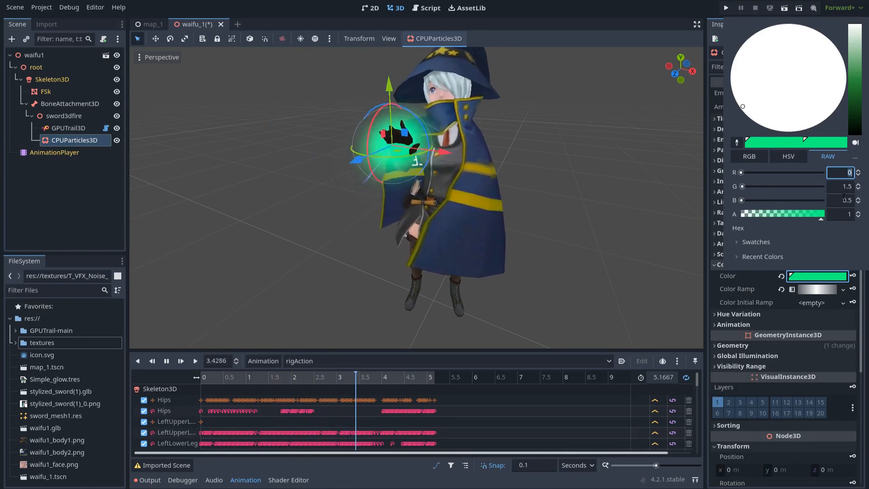
{"action": "key", "text": "Tab"}
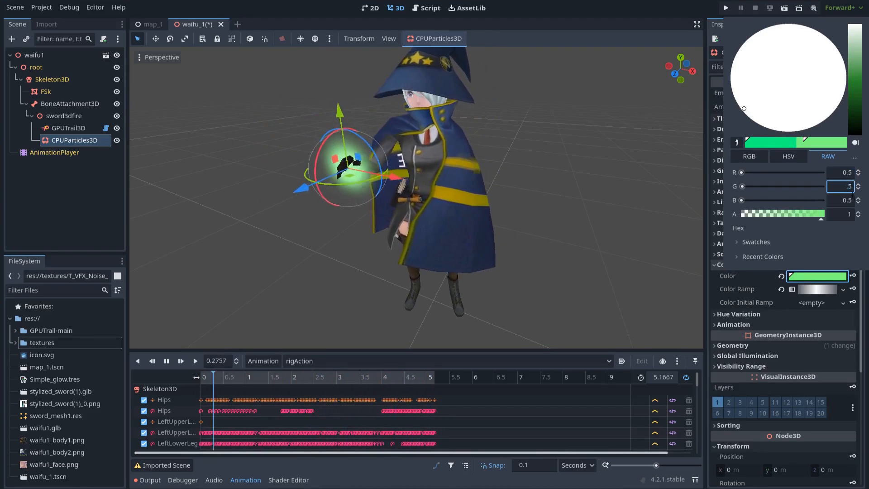
{"action": "type", "text": "0.5"}
{"action": "key", "text": "Tab"}
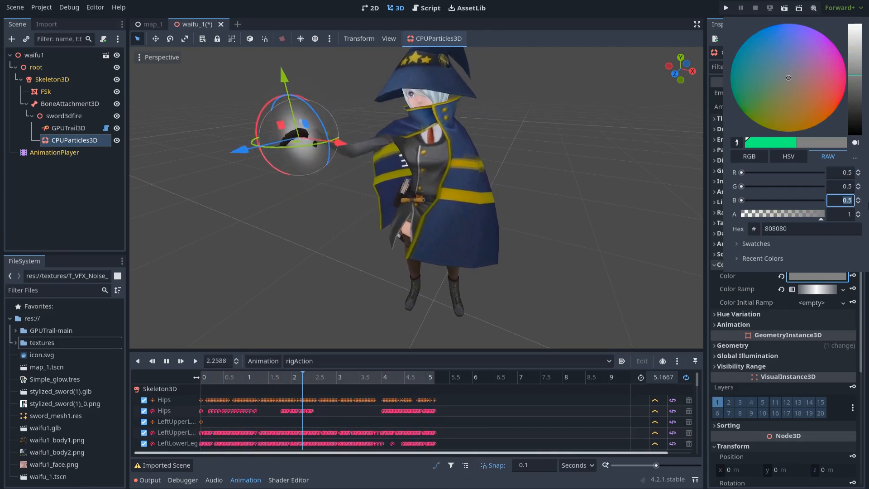
- Finish the particle colour with blue 4 and save the waifu_1 scene
{"action": "type", "text": "4"}
{"action": "left_click", "coordinate": [643, 211]}
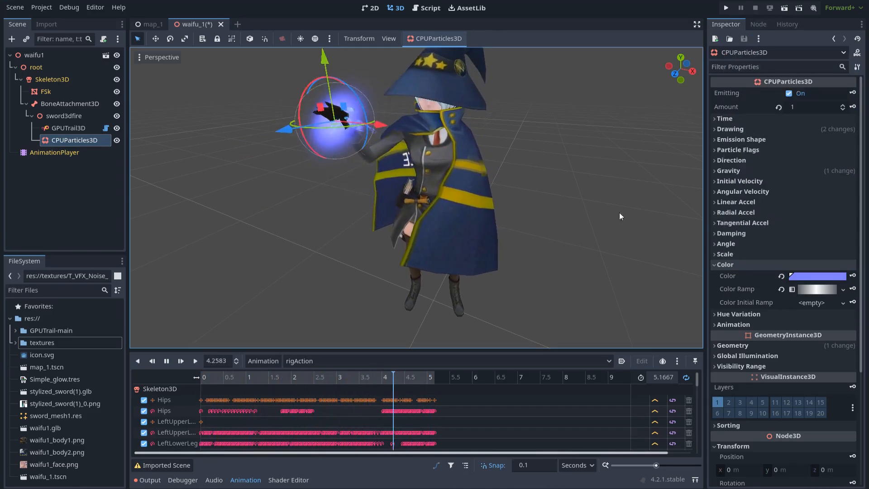
{"action": "scroll", "coordinate": [524, 222], "scroll_direction": "down", "scroll_amount": 3}
{"action": "key", "text": "ctrl+s"}
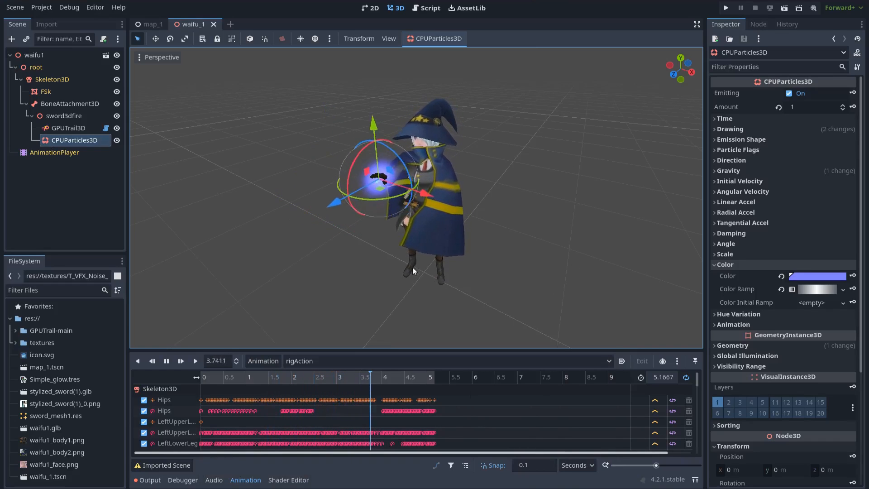
- Inspect the blue-glowing hand, hide the animation timeline, and select Simple_glow.tres
{"action": "scroll", "coordinate": [336, 271], "scroll_direction": "up", "scroll_amount": 3}
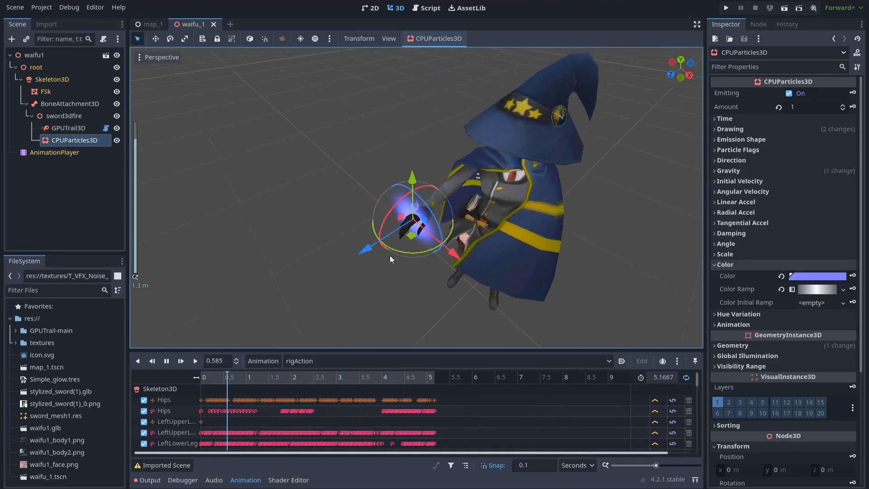
{"action": "scroll", "coordinate": [392, 254], "scroll_direction": "up", "scroll_amount": 2}
{"action": "middle_click_drag", "start_coordinate": [388, 269], "coordinate": [367, 256]}
{"action": "scroll", "coordinate": [367, 256], "scroll_direction": "down", "scroll_amount": 5}
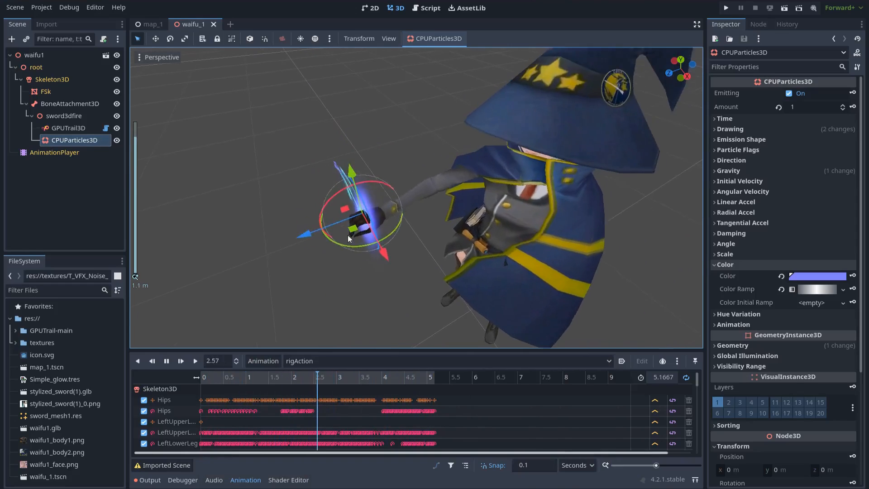
{"action": "scroll", "coordinate": [366, 248], "scroll_direction": "up", "scroll_amount": 4}
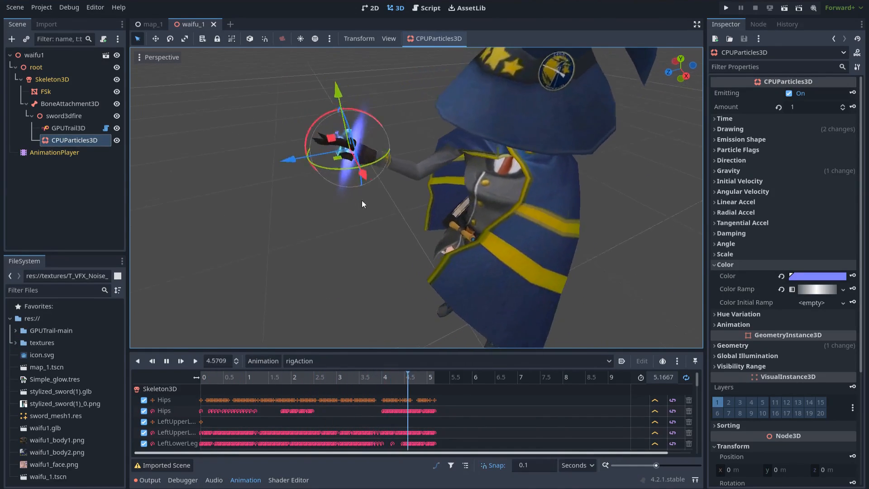
{"action": "middle_click_drag", "start_coordinate": [357, 201], "coordinate": [395, 185]}
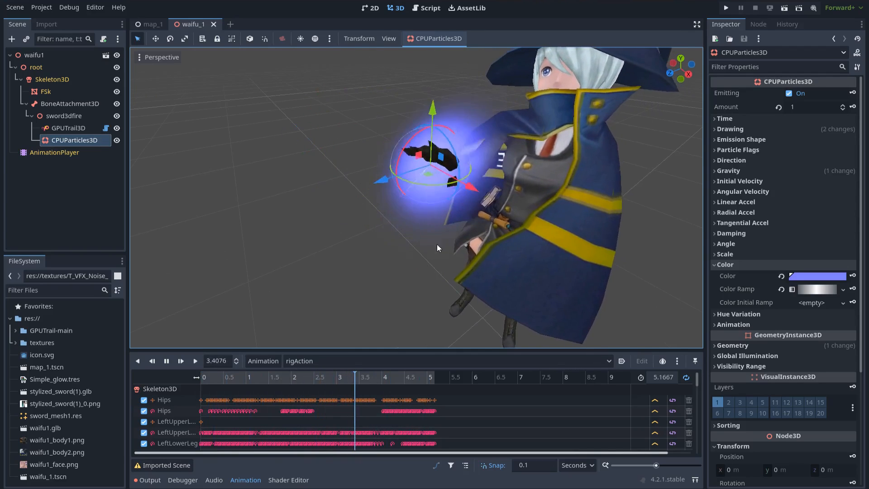
{"action": "left_click", "coordinate": [252, 482]}
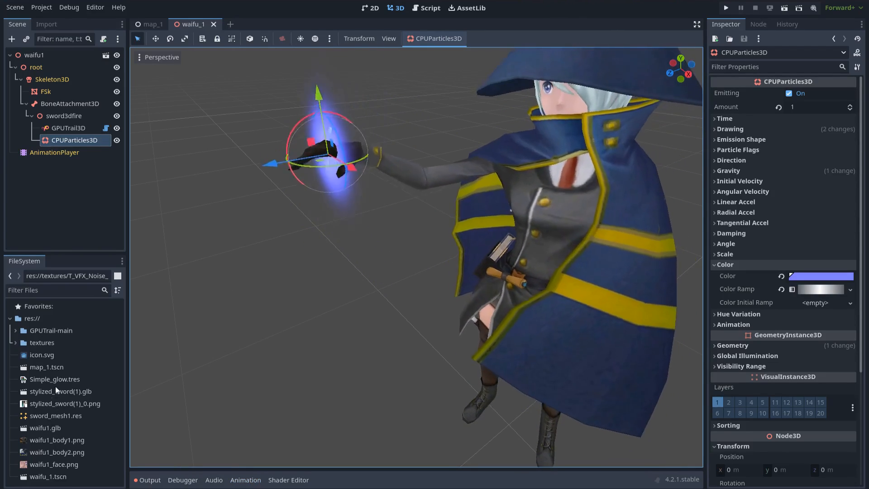
{"action": "left_click", "coordinate": [58, 380]}
- Open Simple_glow.tres in the shader editor and switch to its Vertex stage
{"action": "double_click", "coordinate": [67, 380]}
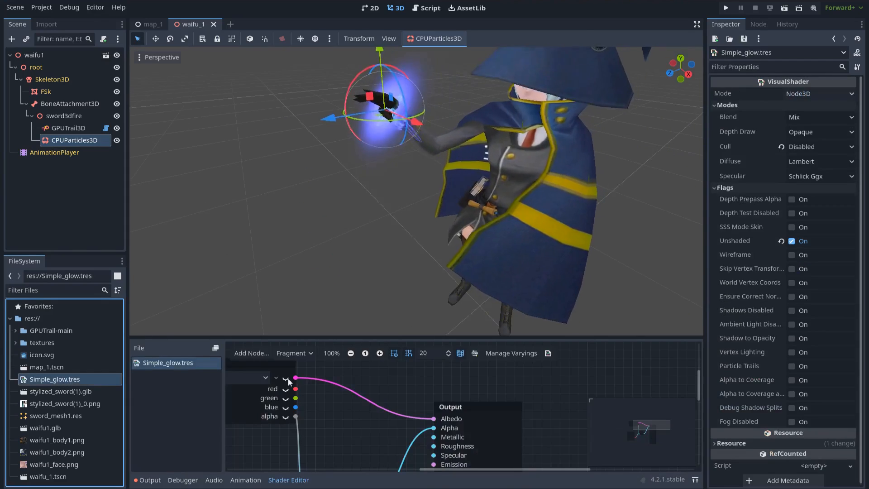
{"action": "left_click_drag", "start_coordinate": [398, 340], "coordinate": [393, 236]}
{"action": "scroll", "coordinate": [368, 332], "scroll_direction": "down", "scroll_amount": 5}
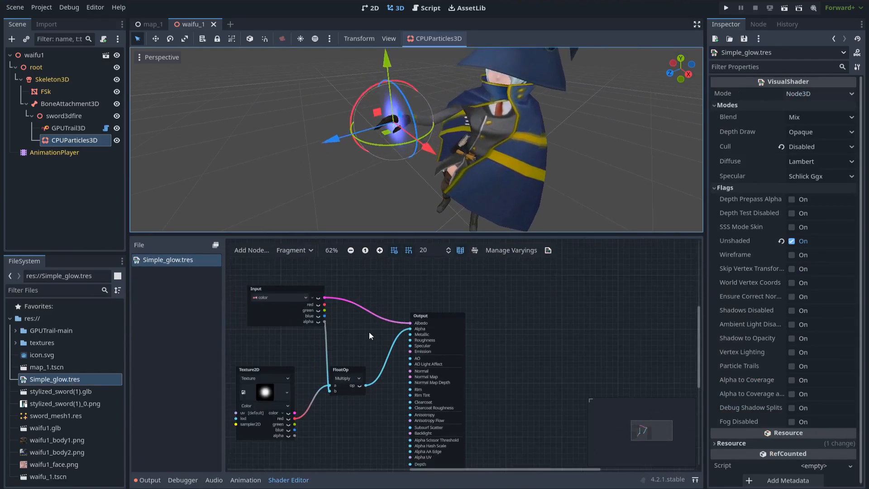
{"action": "scroll", "coordinate": [430, 190], "scroll_direction": "up", "scroll_amount": 3}
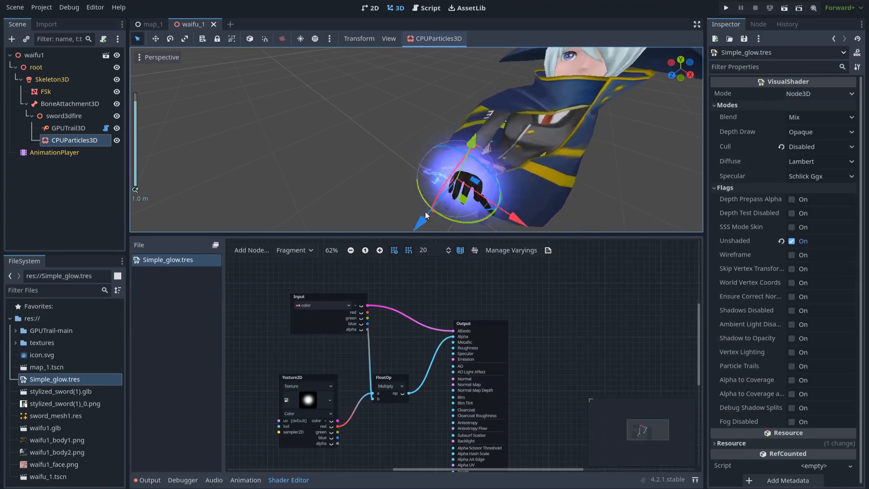
{"action": "left_click_drag", "start_coordinate": [423, 233], "coordinate": [410, 285]}
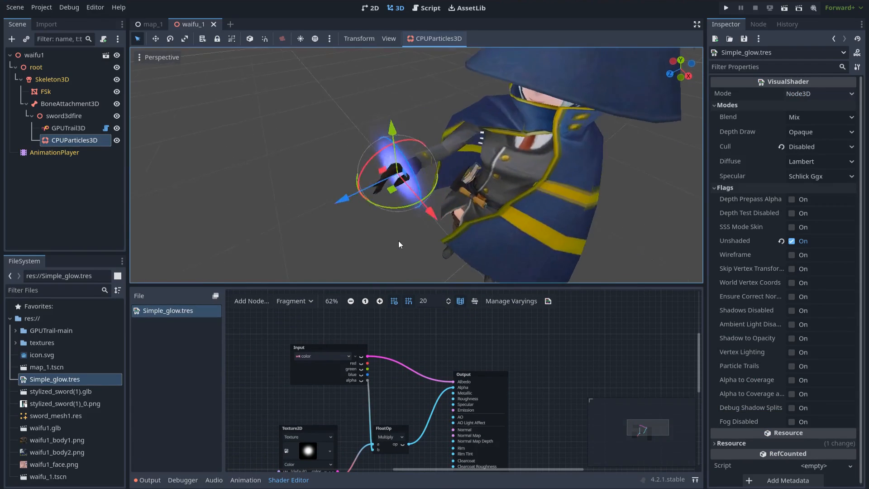
{"action": "left_click", "coordinate": [299, 301]}
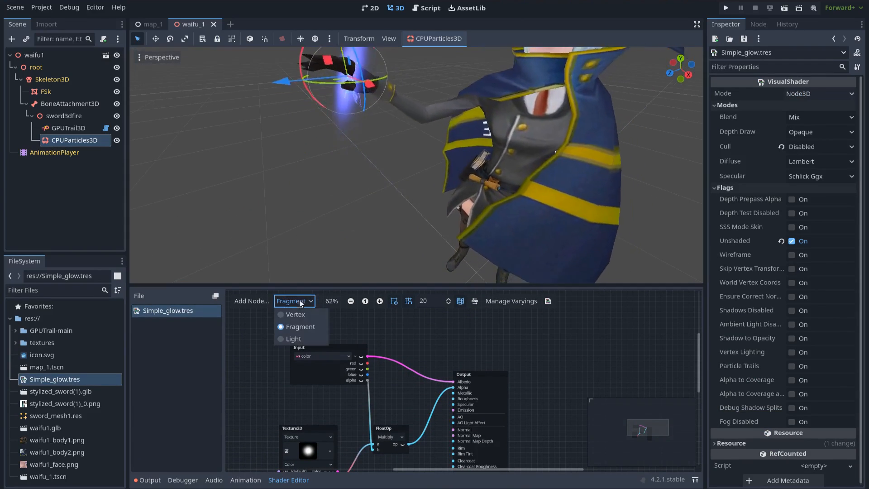
{"action": "left_click", "coordinate": [301, 315]}
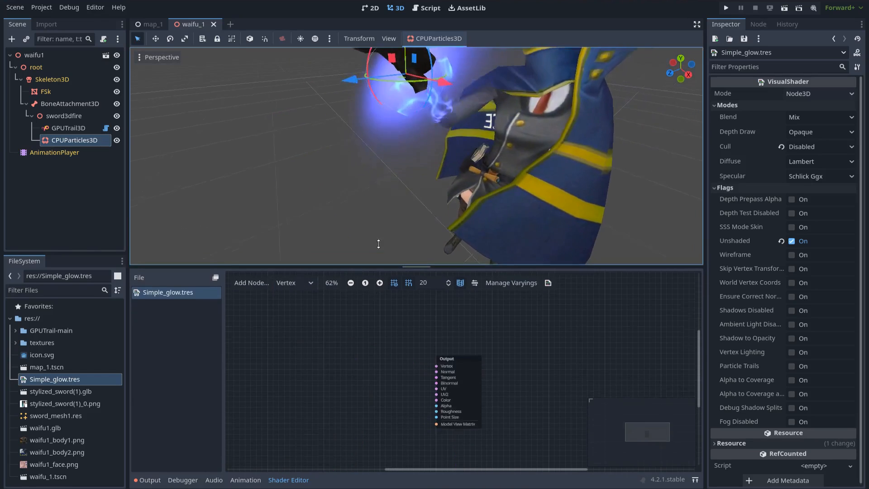
- Add a GetBillboardMatrix node with Keep Scale on, feeding the Model View Matrix
{"action": "scroll", "coordinate": [439, 338], "scroll_direction": "up", "scroll_amount": 2}
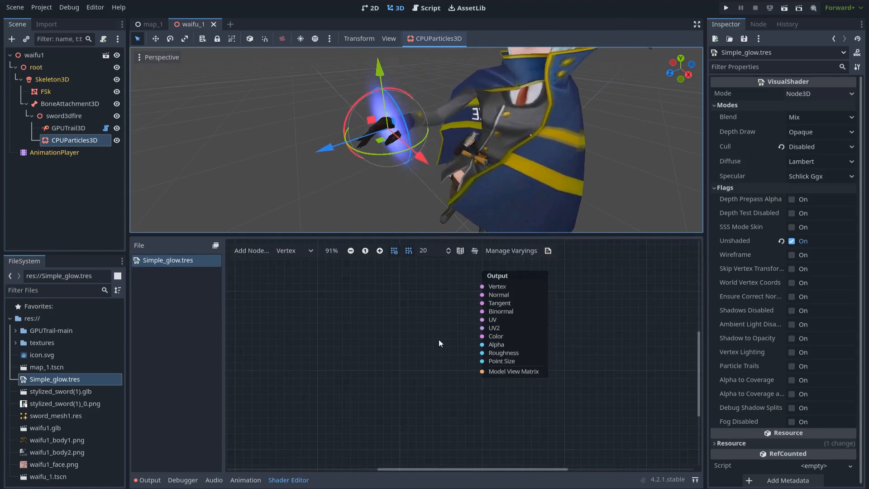
{"action": "right_click", "coordinate": [354, 369]}
{"action": "type", "text": "bill"}
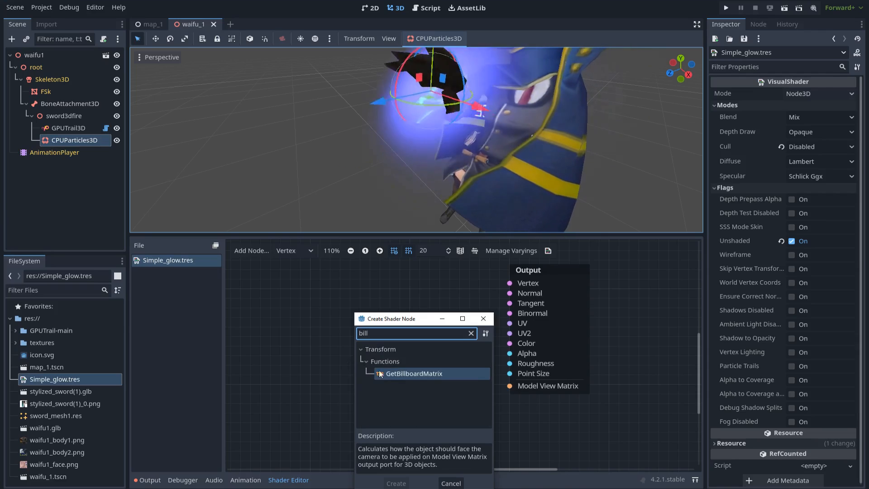
{"action": "double_click", "coordinate": [410, 375]}
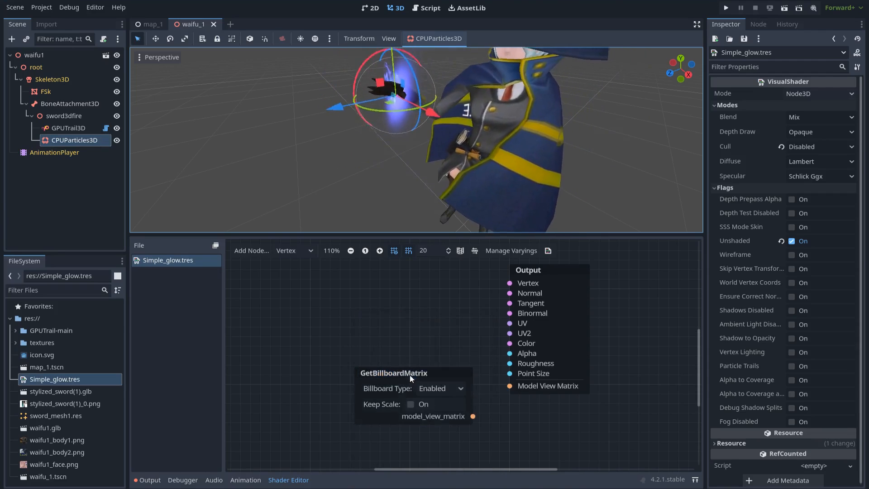
{"action": "left_click_drag", "start_coordinate": [428, 400], "coordinate": [394, 401]}
{"action": "left_click", "coordinate": [376, 402]}
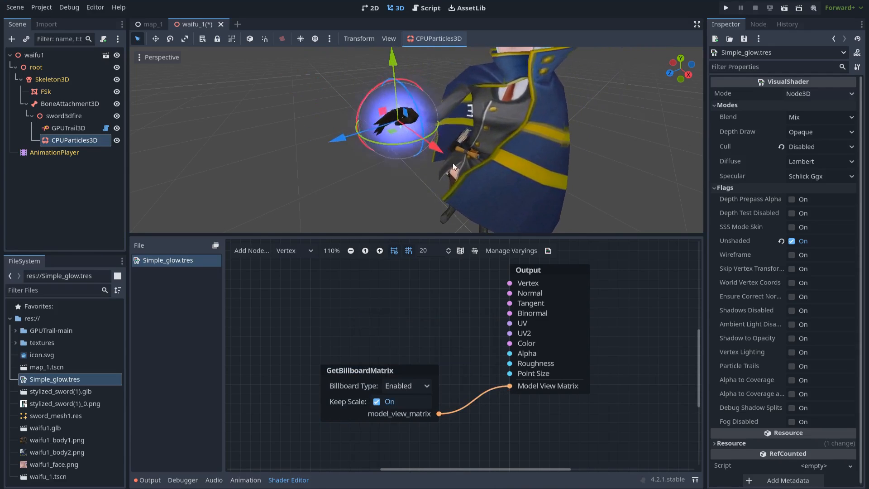
- Orbit the view from above to check the billboarded hand glow
{"action": "left_click_drag", "start_coordinate": [428, 234], "coordinate": [443, 337]}
{"action": "scroll", "coordinate": [438, 247], "scroll_direction": "down", "scroll_amount": 10}
{"action": "middle_click_drag", "start_coordinate": [446, 256], "coordinate": [352, 179]}
{"action": "scroll", "coordinate": [482, 202], "scroll_direction": "up", "scroll_amount": 9}
{"action": "scroll", "coordinate": [459, 210], "scroll_direction": "down", "scroll_amount": 7}
{"action": "scroll", "coordinate": [344, 188], "scroll_direction": "up", "scroll_amount": 10}
{"action": "scroll", "coordinate": [362, 213], "scroll_direction": "down", "scroll_amount": 10}
{"action": "scroll", "coordinate": [401, 279], "scroll_direction": "down", "scroll_amount": 6}
{"action": "scroll", "coordinate": [351, 179], "scroll_direction": "up", "scroll_amount": 4}
{"action": "scroll", "coordinate": [351, 178], "scroll_direction": "down", "scroll_amount": 3}
{"action": "left_click_drag", "start_coordinate": [402, 338], "coordinate": [403, 220]}
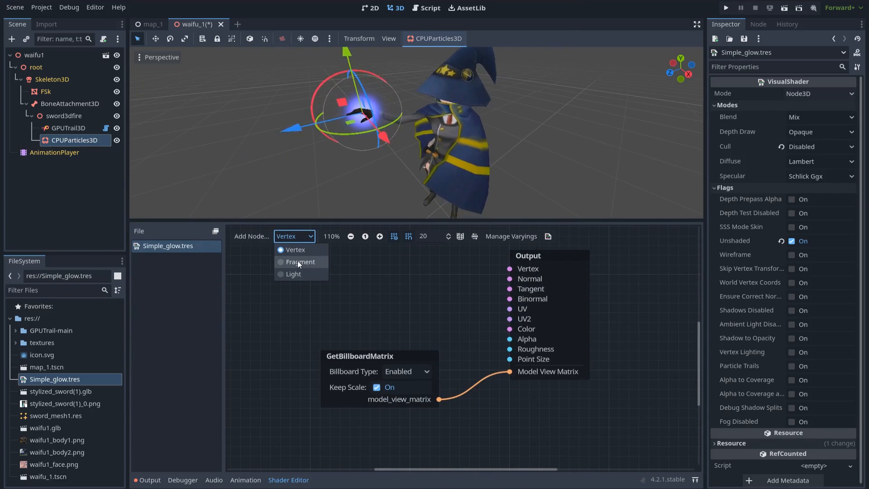
{"action": "left_click", "coordinate": [298, 261]}
- Move the Output node aside and add a ProximityFade node to the fragment graph
{"action": "scroll", "coordinate": [421, 306], "scroll_direction": "down", "scroll_amount": 4}
{"action": "scroll", "coordinate": [460, 305], "scroll_direction": "up", "scroll_amount": 2}
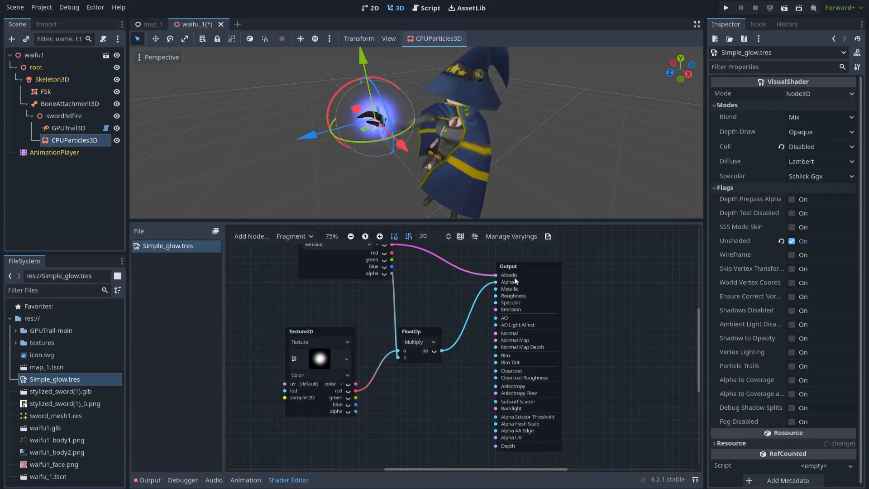
{"action": "left_click_drag", "start_coordinate": [551, 264], "coordinate": [611, 257]}
{"action": "left_click", "coordinate": [518, 353]}
{"action": "middle_click_drag", "start_coordinate": [448, 391], "coordinate": [448, 384]}
{"action": "right_click", "coordinate": [440, 382]}
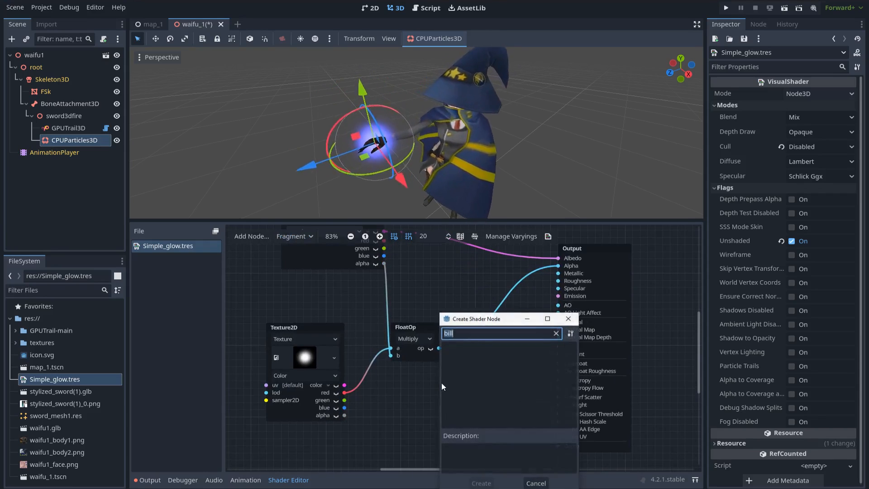
{"action": "type", "text": "fade"}
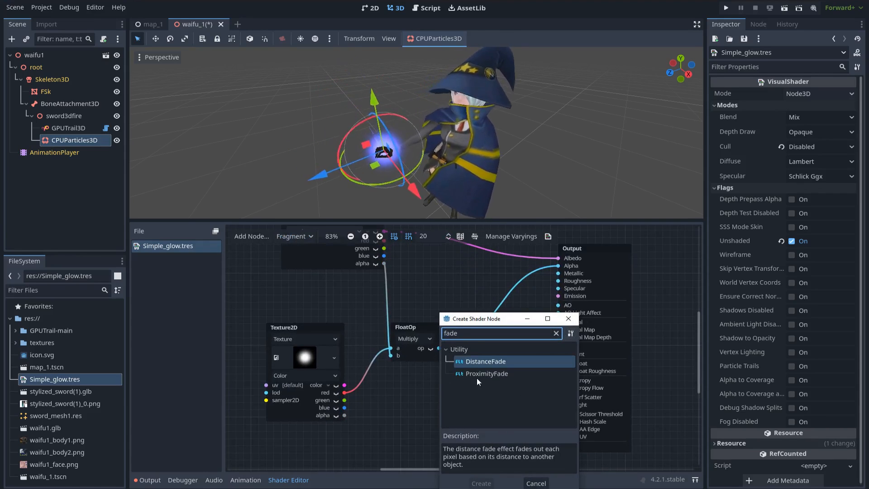
{"action": "double_click", "coordinate": [495, 376]}
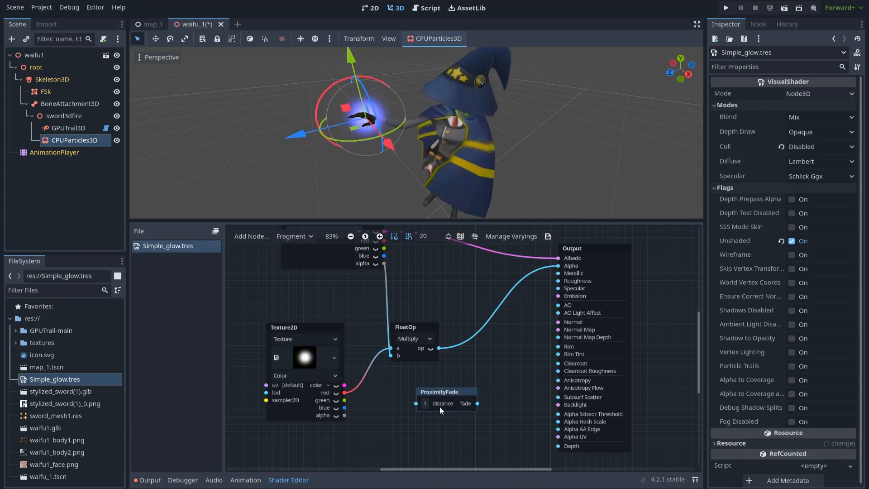
- Multiply ProximityFade's fade by the existing alpha product and wire it into Alpha
{"action": "left_click_drag", "start_coordinate": [484, 351], "coordinate": [484, 352]}
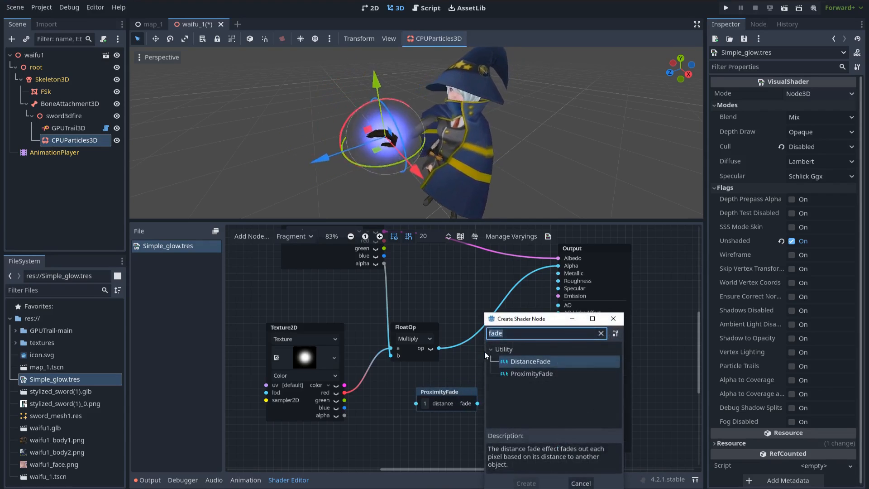
{"action": "type", "text": "multi"}
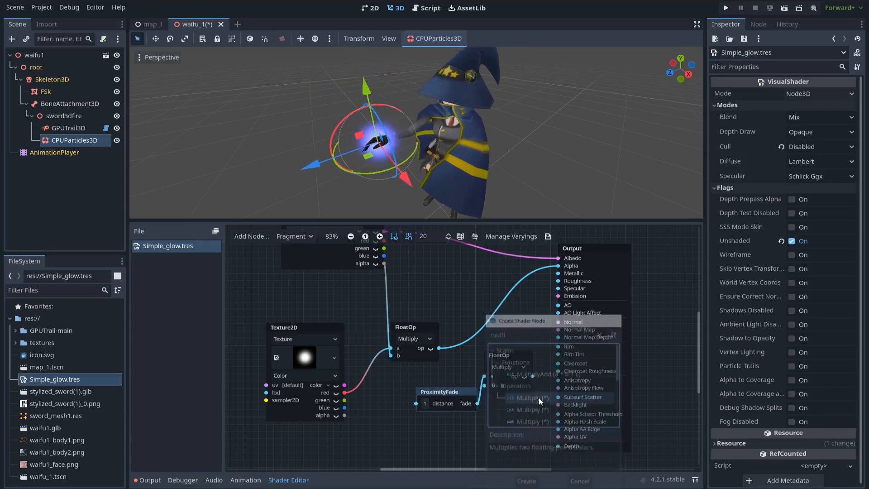
{"action": "double_click", "coordinate": [539, 397]}
{"action": "middle_click_drag", "start_coordinate": [457, 376], "coordinate": [416, 400]}
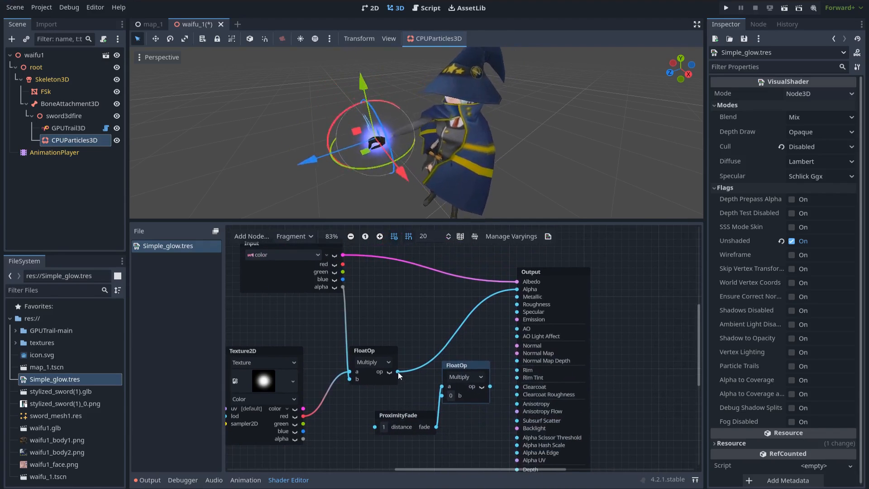
{"action": "left_click_drag", "start_coordinate": [442, 388], "coordinate": [443, 395]}
{"action": "middle_click_drag", "start_coordinate": [411, 349], "coordinate": [388, 373]}
{"action": "left_click_drag", "start_coordinate": [478, 336], "coordinate": [493, 314]}
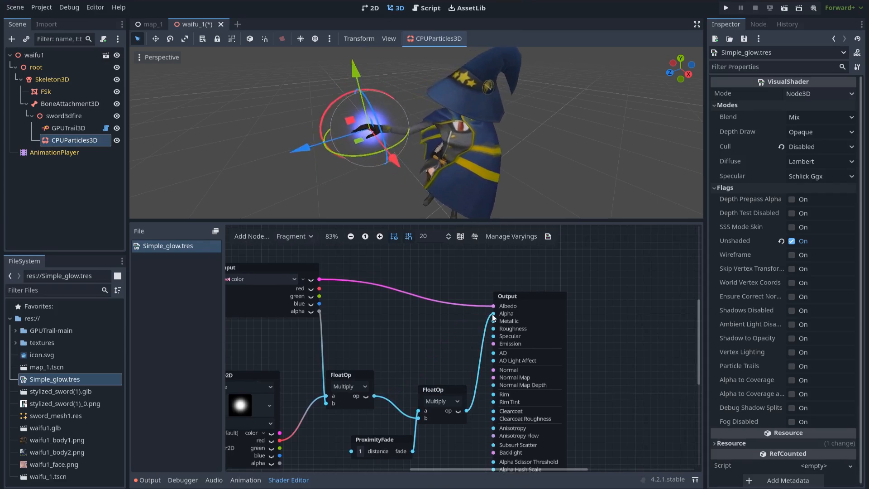
{"action": "scroll", "coordinate": [403, 152], "scroll_direction": "up", "scroll_amount": 5}
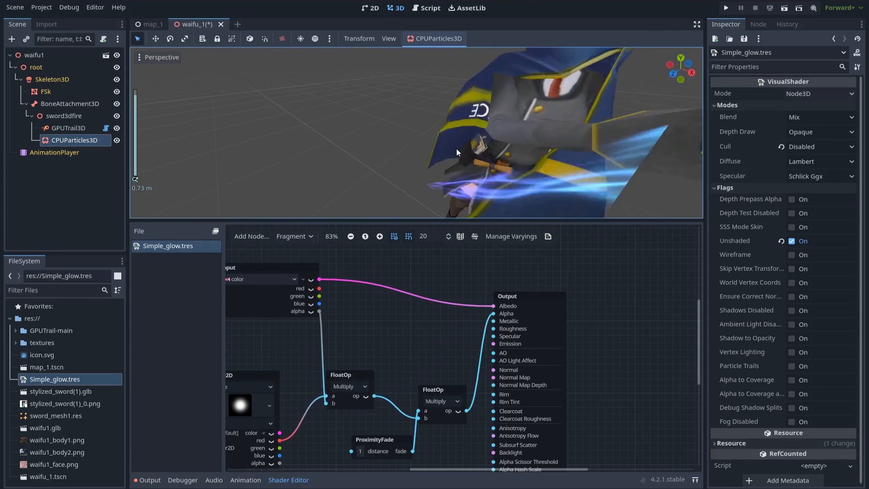
{"action": "scroll", "coordinate": [456, 148], "scroll_direction": "down", "scroll_amount": 4}
- Set GPUTrail3D Length to 120 and preview the longer trail in the 3D view
{"action": "left_click", "coordinate": [288, 479]}
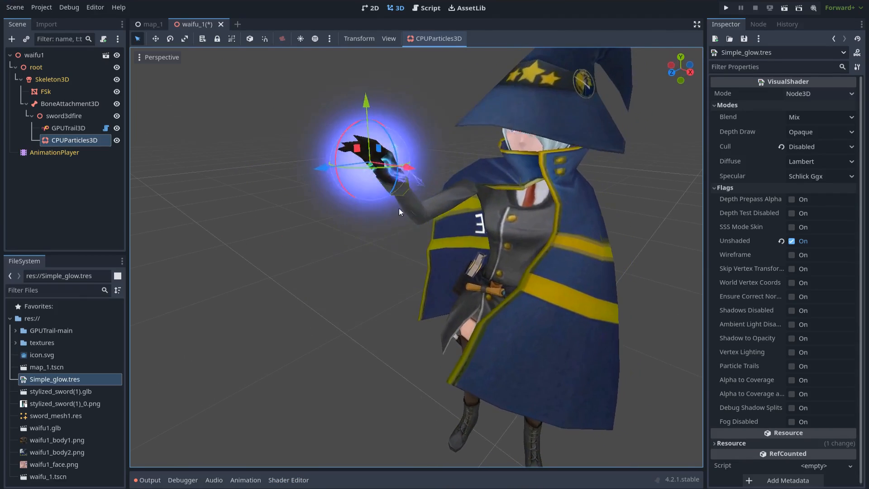
{"action": "scroll", "coordinate": [406, 262], "scroll_direction": "down", "scroll_amount": 5}
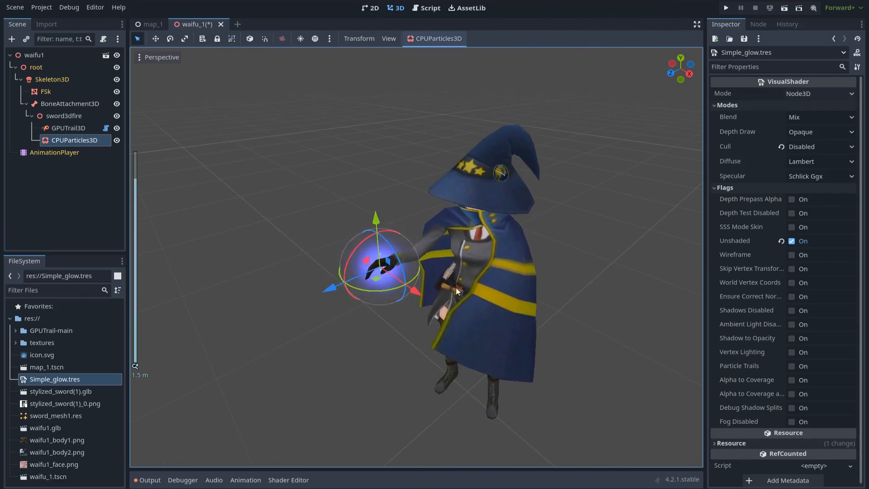
{"action": "left_click", "coordinate": [378, 367]}
{"action": "middle_click_drag", "start_coordinate": [526, 325], "coordinate": [547, 320]}
{"action": "scroll", "coordinate": [561, 315], "scroll_direction": "down", "scroll_amount": 2}
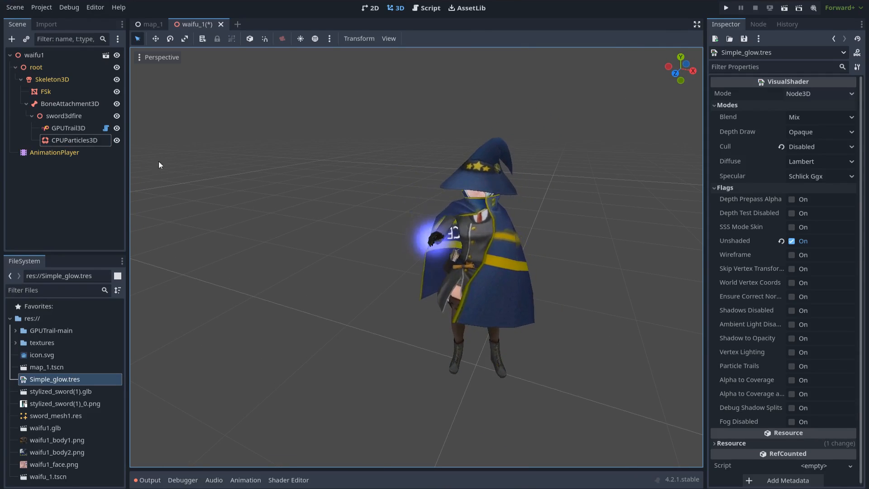
{"action": "left_click", "coordinate": [71, 129]}
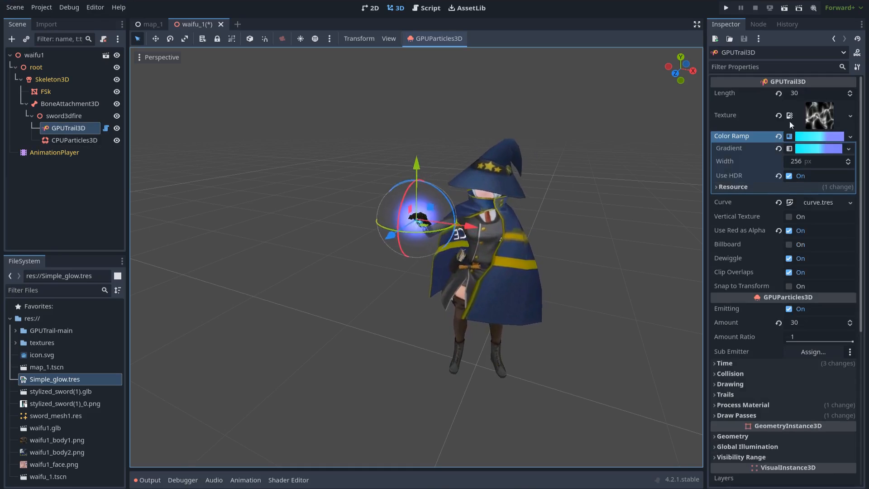
{"action": "left_click", "coordinate": [803, 93]}
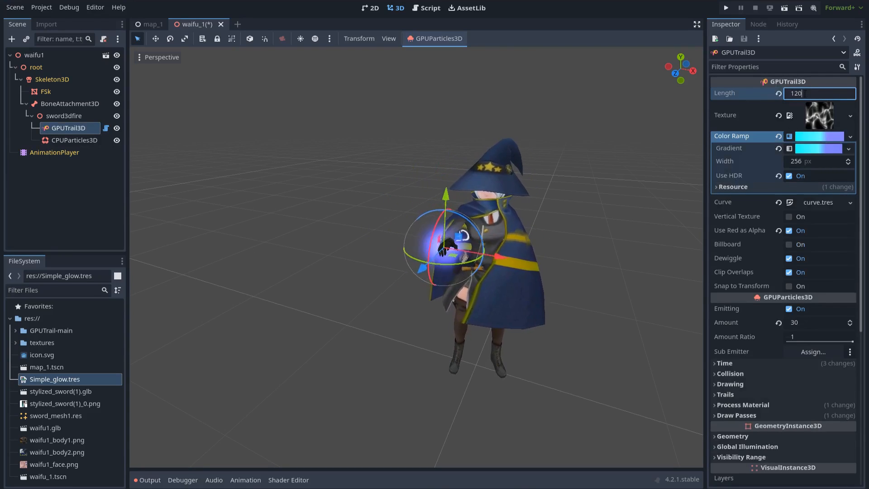
{"action": "left_click", "coordinate": [609, 258]}
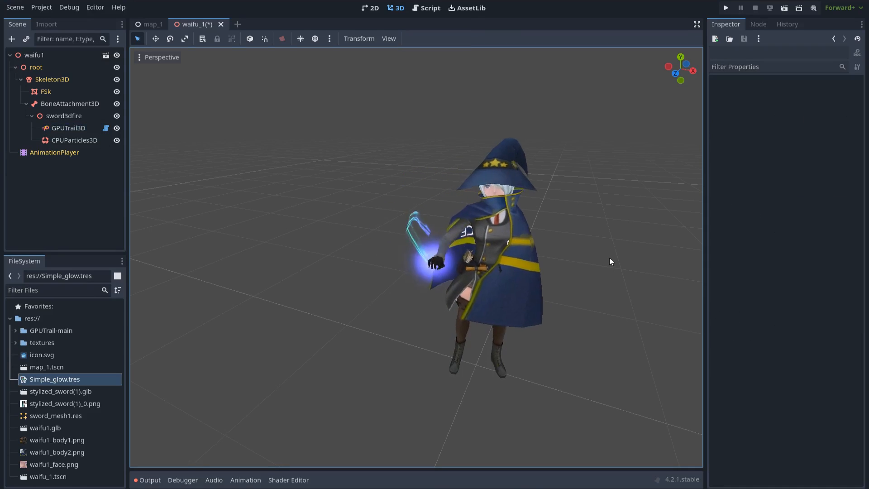
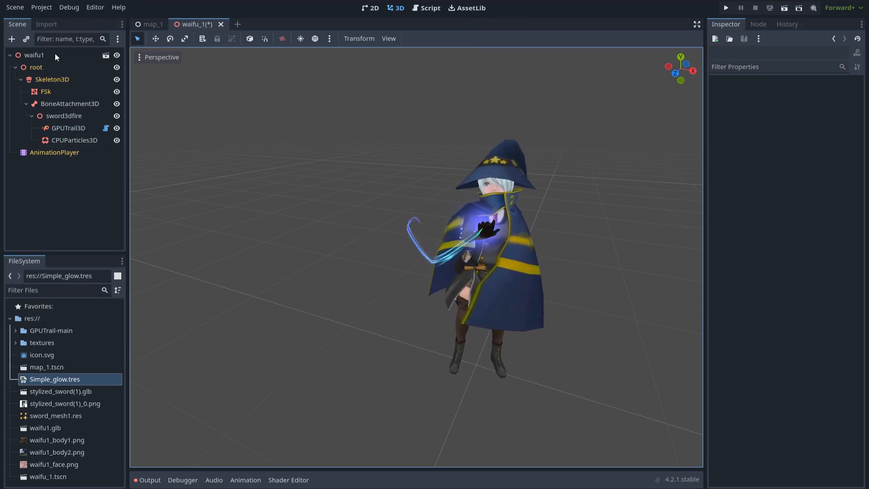
- Add a GPUParticles3D child to sword3dfire and give it a new ParticleProcessMaterial
{"action": "left_click", "coordinate": [66, 117]}
{"action": "key", "text": "ctrl+a"}
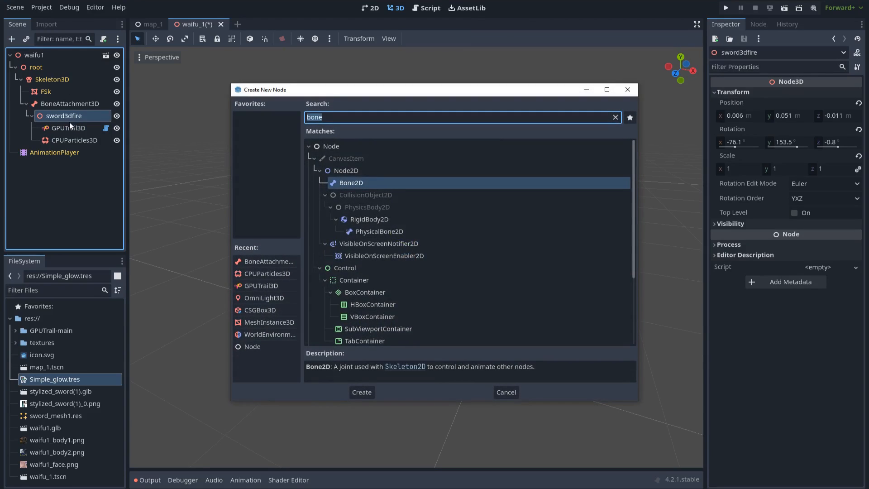
{"action": "type", "text": "gpu"}
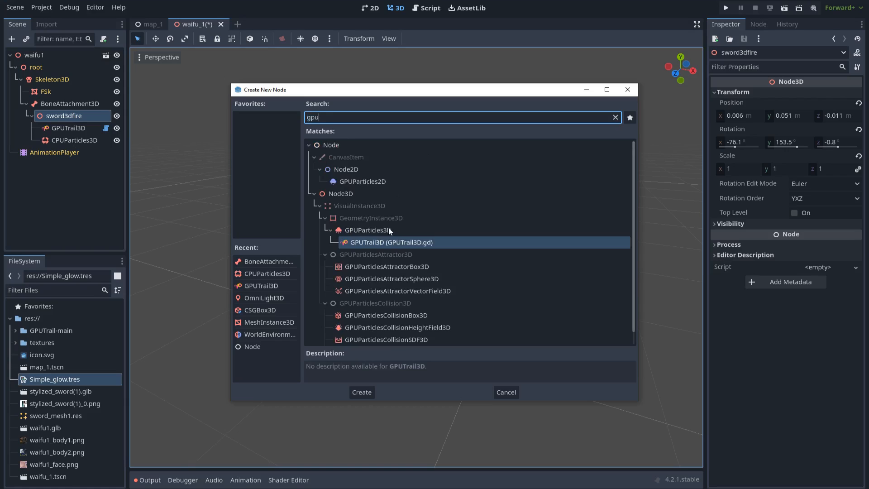
{"action": "double_click", "coordinate": [388, 229]}
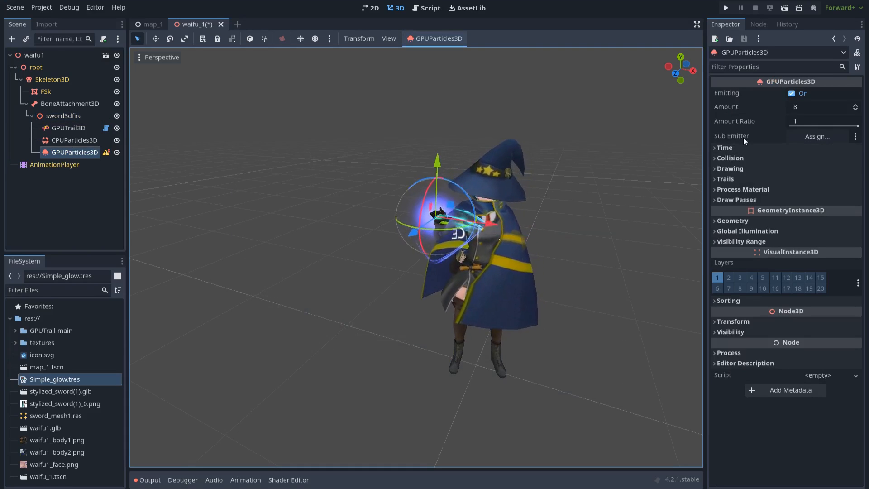
{"action": "left_click", "coordinate": [761, 189]}
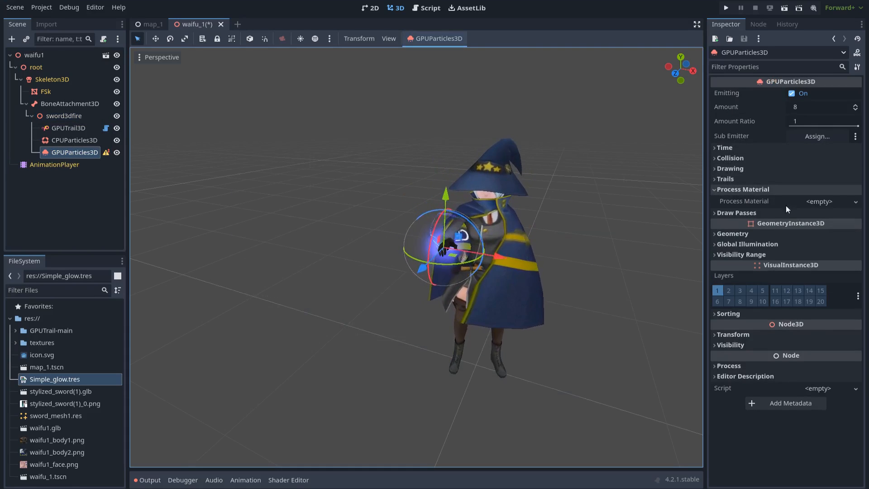
{"action": "left_click", "coordinate": [817, 202]}
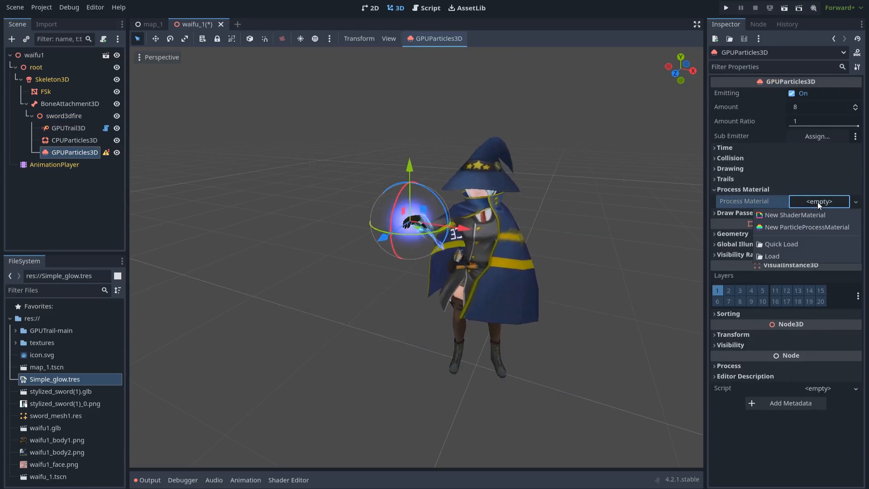
{"action": "left_click", "coordinate": [807, 228]}
- Make draw pass 1 a QuadMesh sized 0.02 × 0.02 m
{"action": "left_click", "coordinate": [762, 213]}
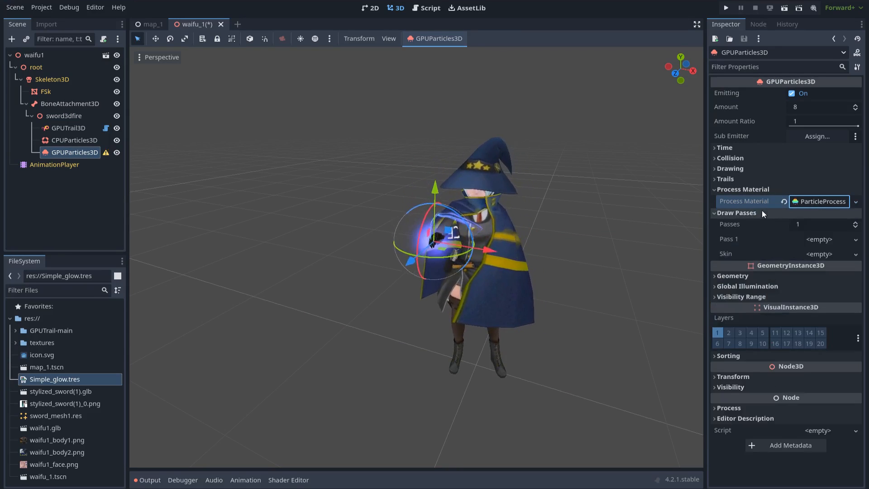
{"action": "left_click", "coordinate": [821, 239]}
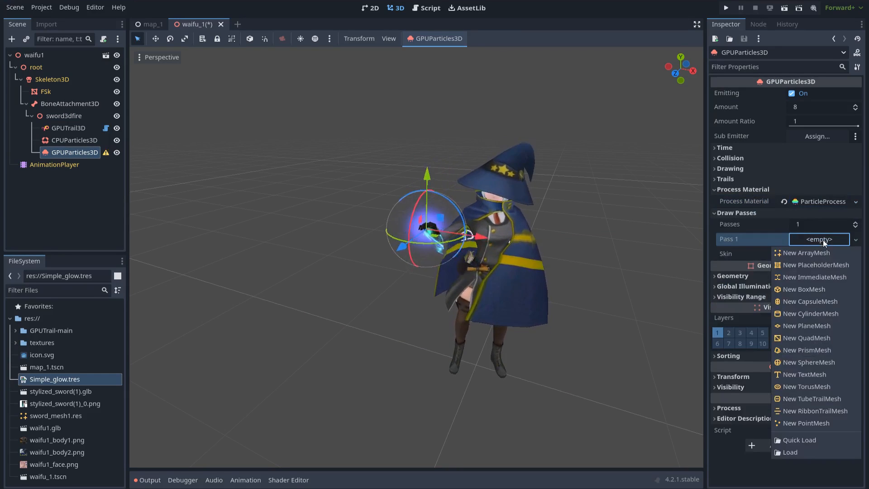
{"action": "left_click", "coordinate": [808, 340]}
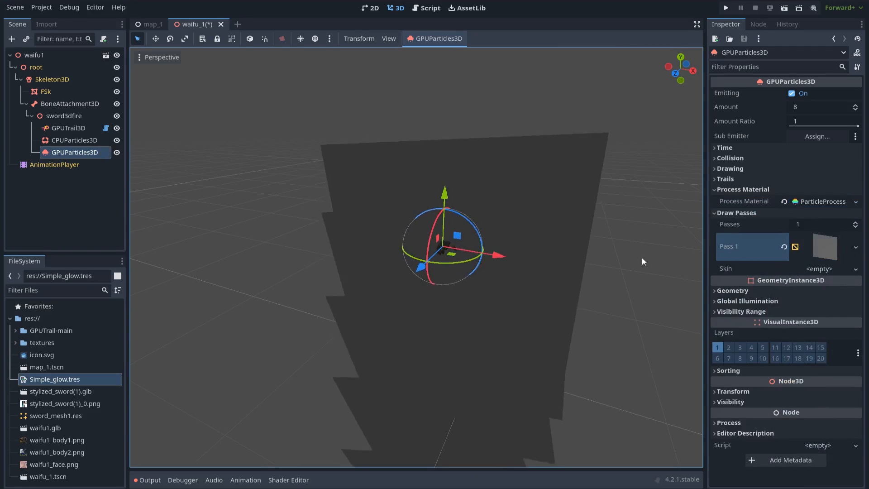
{"action": "left_click", "coordinate": [814, 252]}
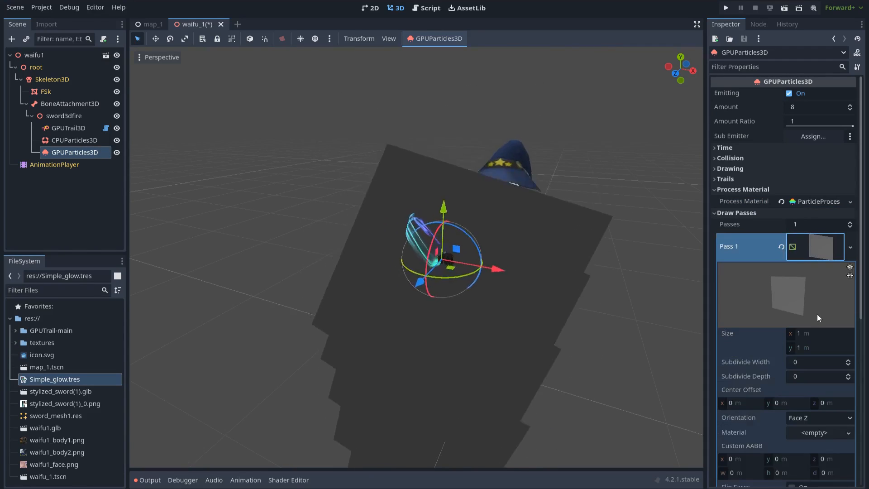
{"action": "left_click", "coordinate": [816, 335]}
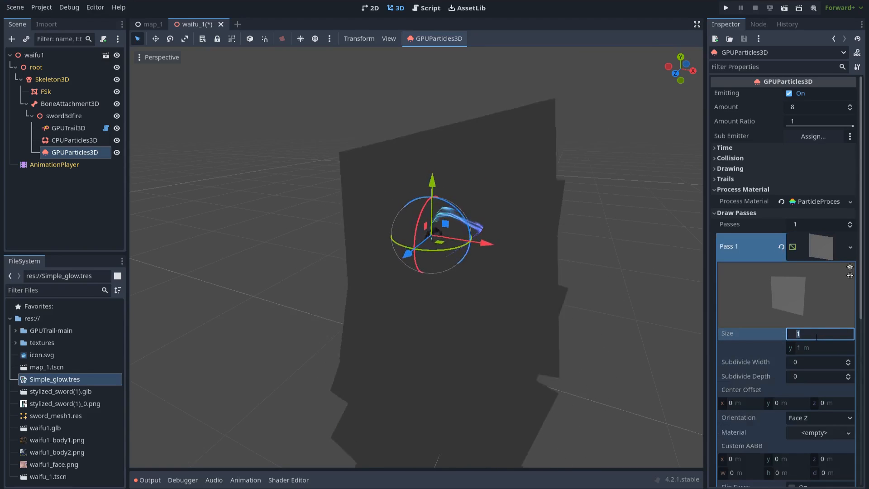
{"action": "type", "text": ".2"}
{"action": "key", "text": "Tab"}
{"action": "type", "text": ".2"}
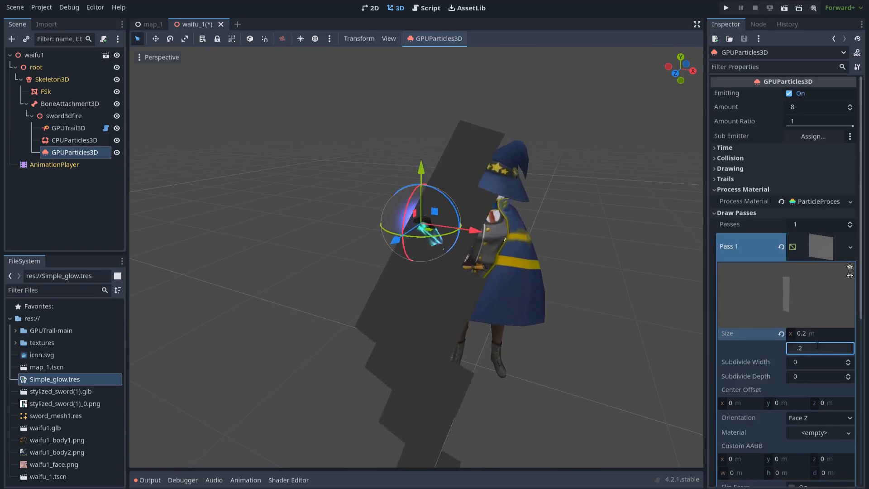
{"action": "left_click", "coordinate": [813, 334]}
{"action": "type", "text": ".0"}
{"action": "key", "text": "Tab"}
{"action": "type", "text": "."}
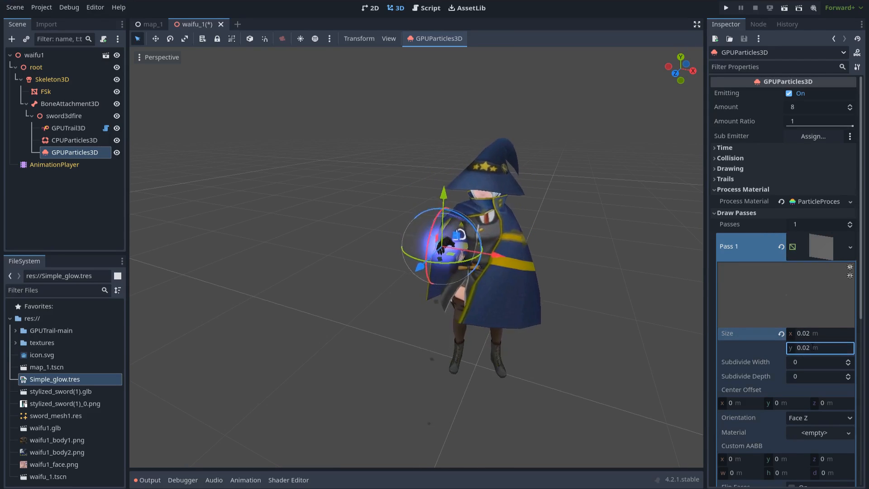
{"action": "scroll", "coordinate": [616, 287], "scroll_direction": "up", "scroll_amount": 5}
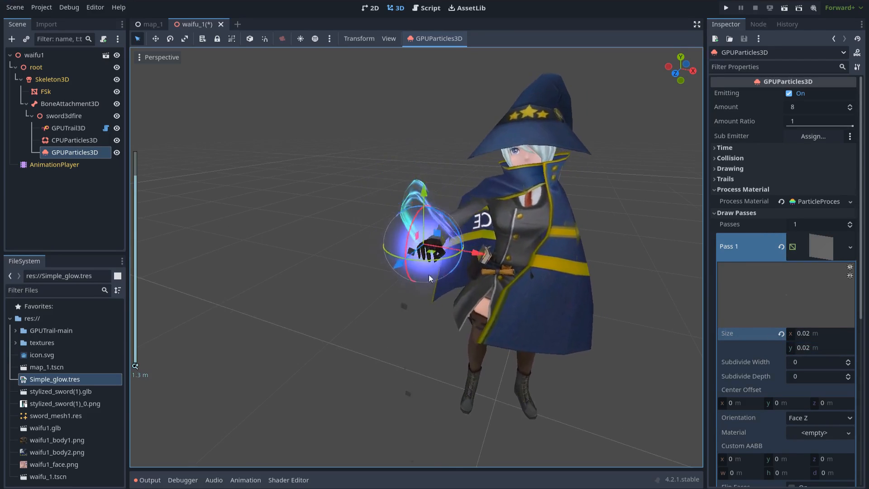
- Set the process material's gravity Y to 0.5 so the particles drift upward
{"action": "left_click", "coordinate": [806, 202]}
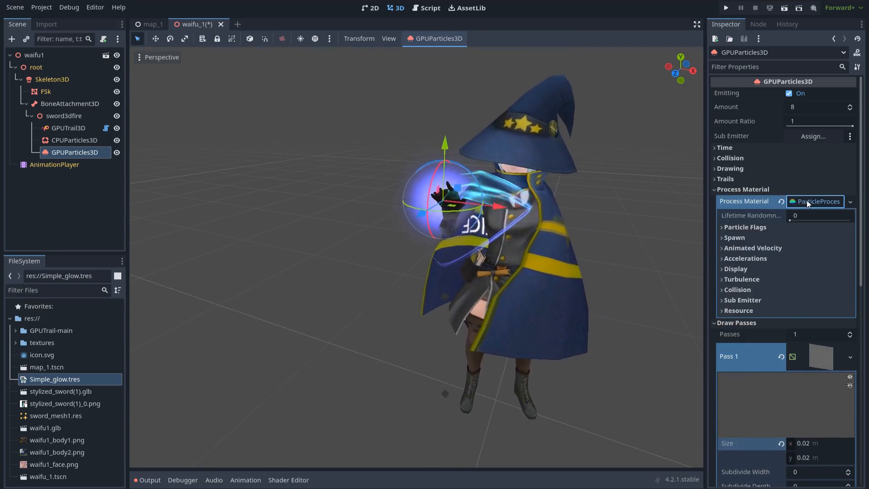
{"action": "left_click", "coordinate": [734, 261]}
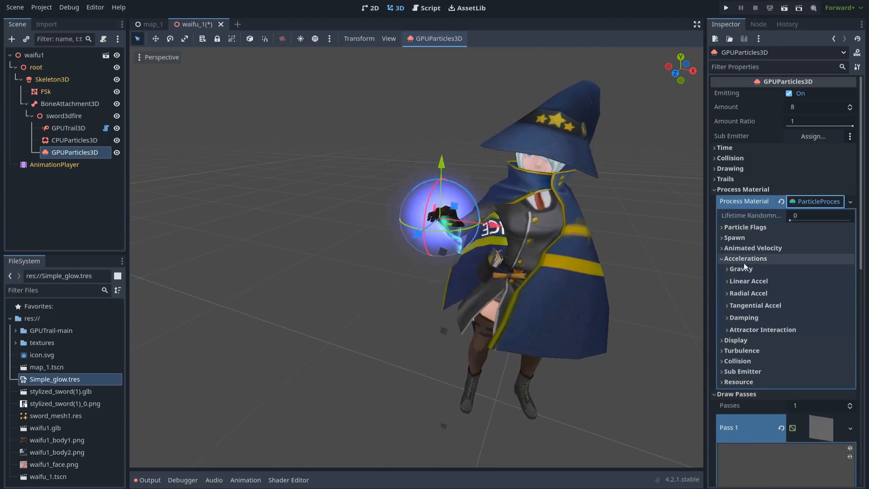
{"action": "left_click", "coordinate": [758, 270]}
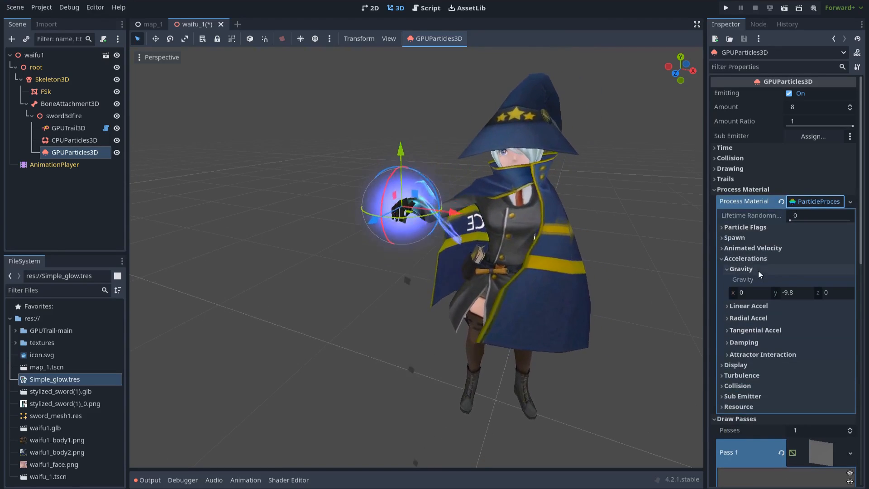
{"action": "left_click", "coordinate": [799, 295]}
{"action": "type", "text": "0"}
{"action": "key", "text": "Return"}
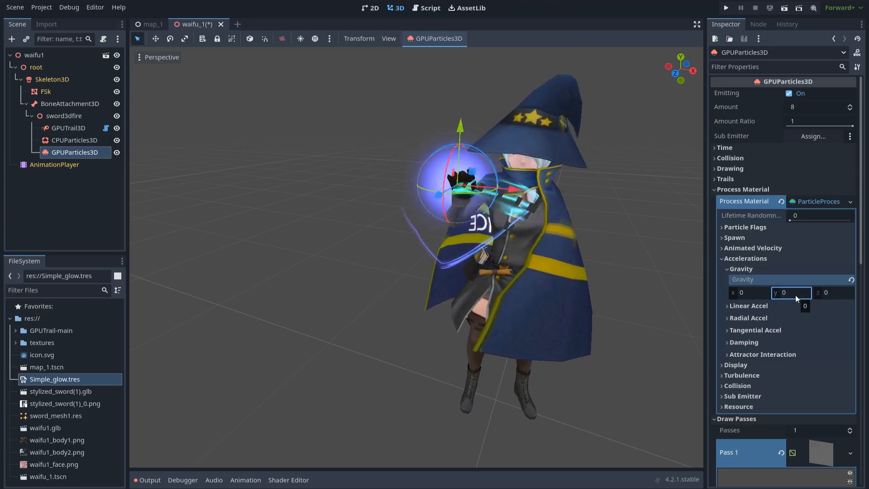
{"action": "left_click", "coordinate": [792, 292]}
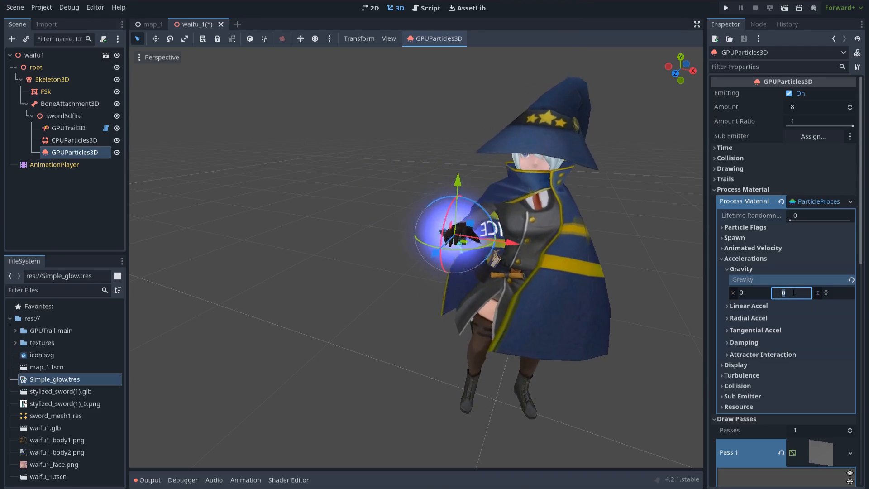
{"action": "type", "text": "0.5"}
{"action": "key", "text": "Return"}
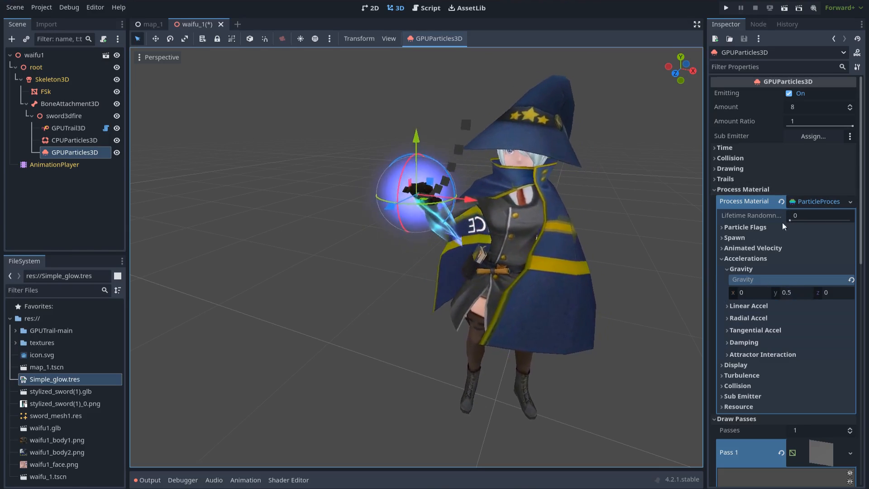
- Emit particles from a sphere of radius 0.1 and raise Amount to 20
{"action": "left_click", "coordinate": [753, 238]}
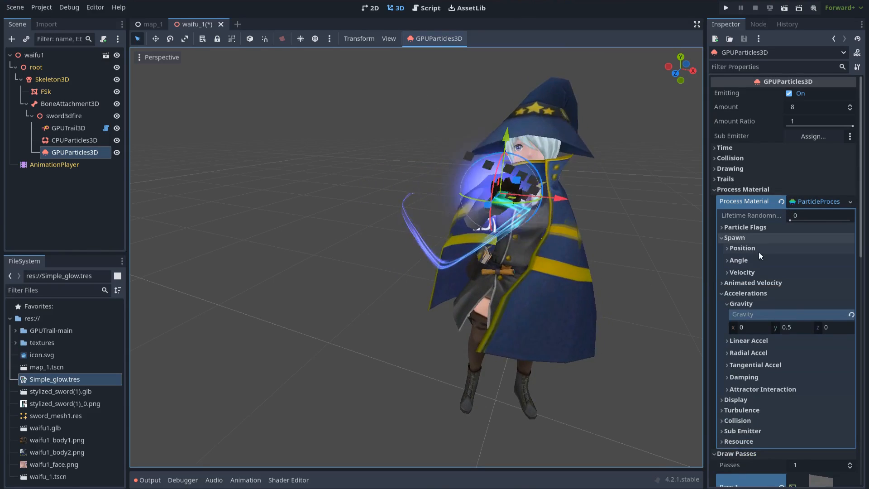
{"action": "left_click", "coordinate": [754, 248]}
{"action": "left_click", "coordinate": [813, 313]}
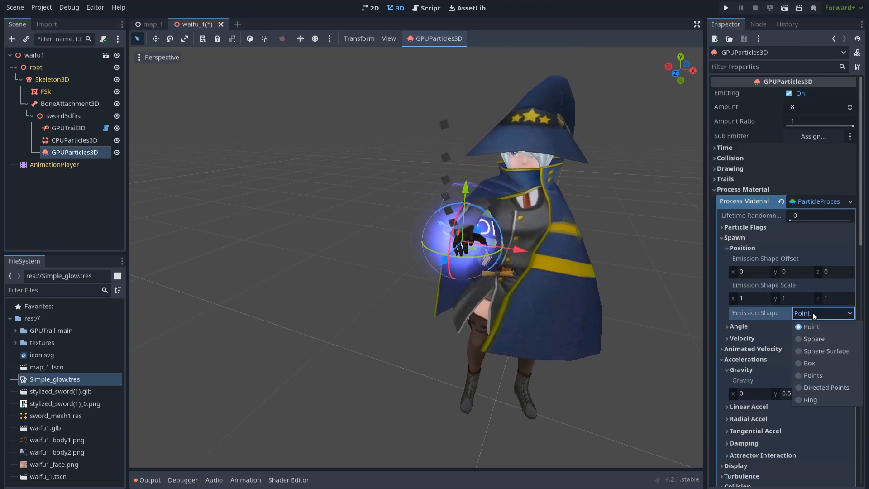
{"action": "left_click", "coordinate": [805, 342]}
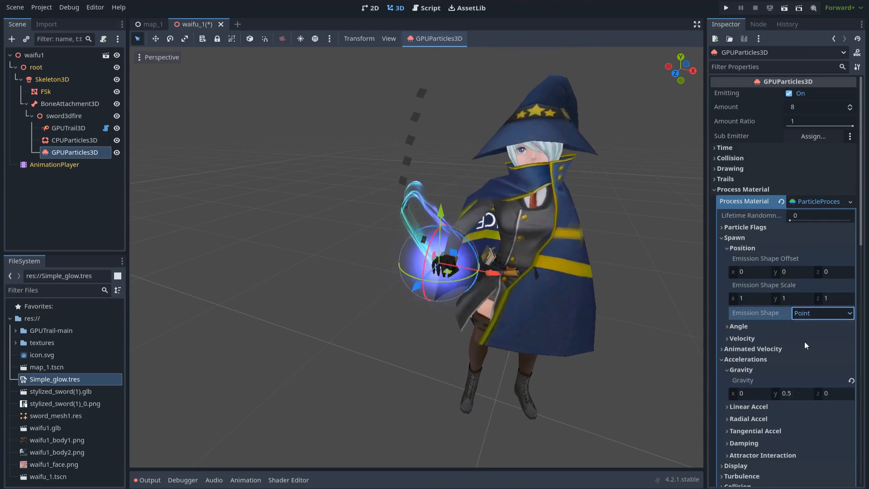
{"action": "left_click", "coordinate": [809, 327]}
{"action": "type", "text": "0.1"}
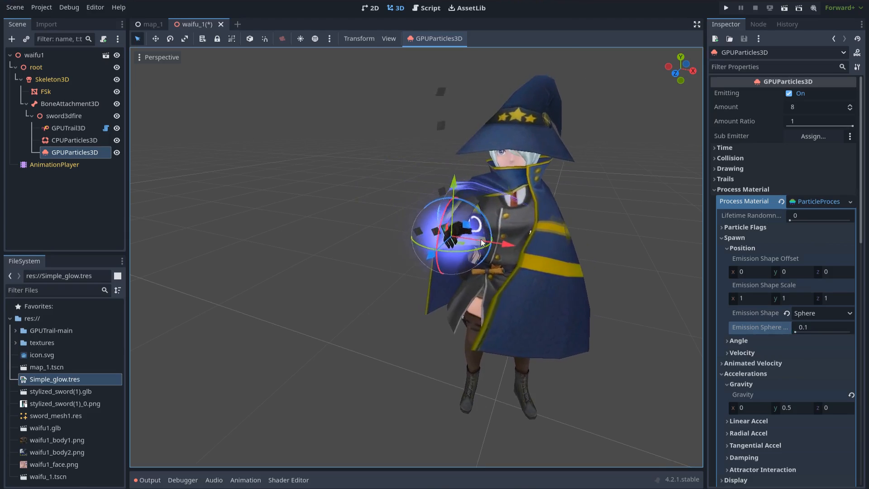
{"action": "left_click", "coordinate": [806, 107]}
{"action": "type", "text": "20"}
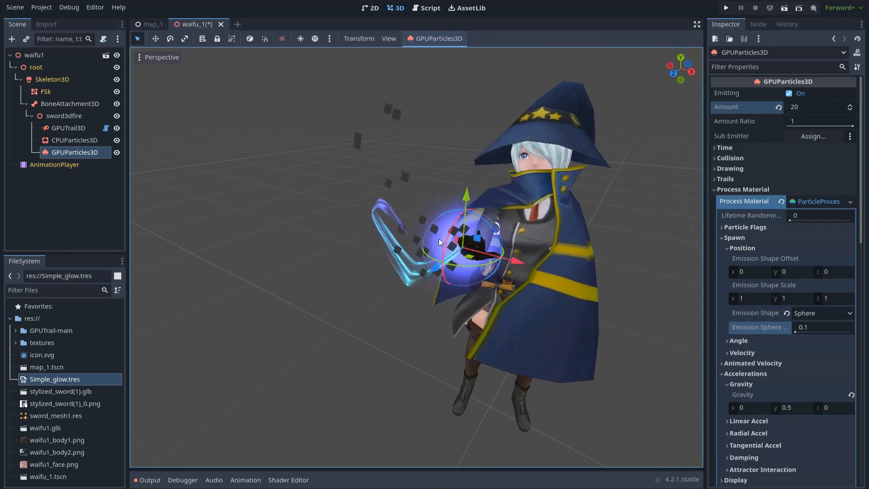
- Override the particles' geometry material with a new ShaderMaterial using Simple_glow.tres
{"action": "scroll", "coordinate": [778, 237], "scroll_direction": "down", "scroll_amount": 10}
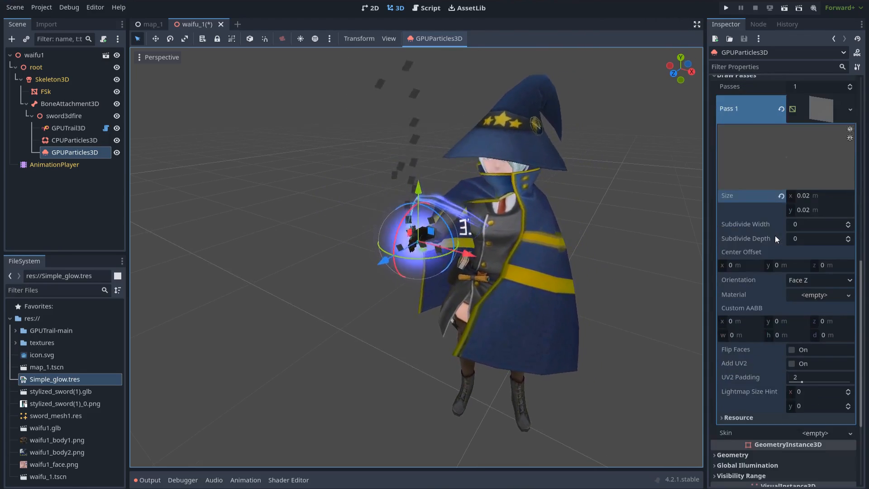
{"action": "scroll", "coordinate": [774, 236], "scroll_direction": "down", "scroll_amount": 3}
{"action": "left_click", "coordinate": [743, 310]}
{"action": "scroll", "coordinate": [765, 294], "scroll_direction": "down", "scroll_amount": 1}
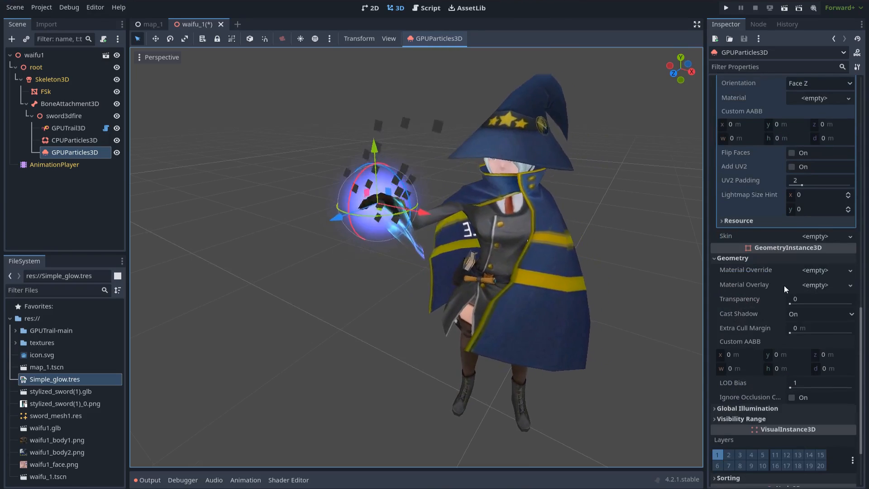
{"action": "left_click", "coordinate": [815, 270]}
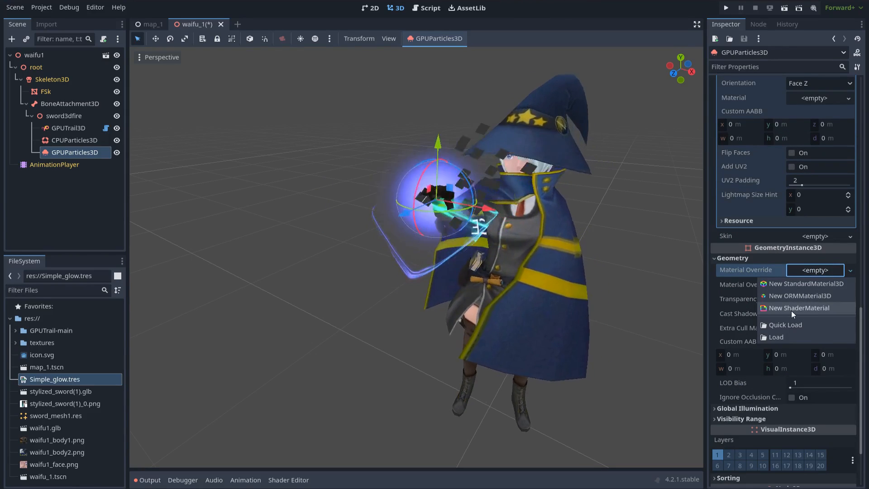
{"action": "left_click", "coordinate": [791, 310]}
{"action": "left_click", "coordinate": [818, 276]}
{"action": "scroll", "coordinate": [816, 355], "scroll_direction": "down", "scroll_amount": 2}
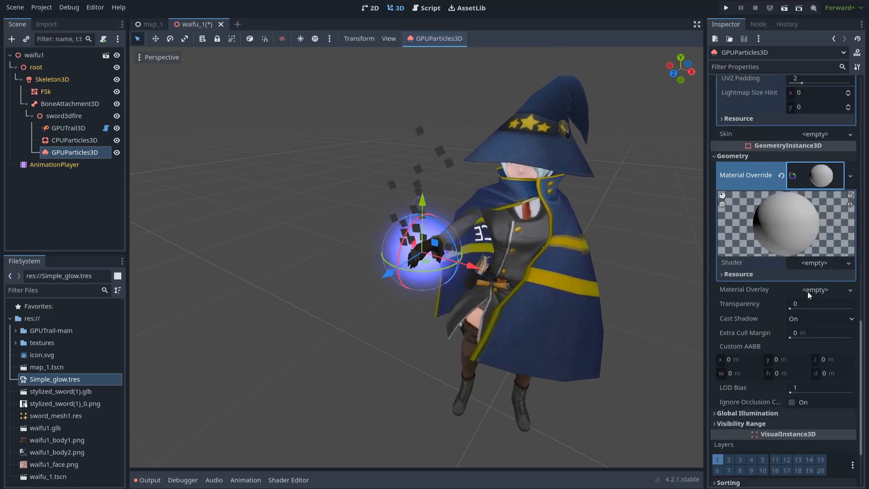
{"action": "left_click", "coordinate": [818, 263]}
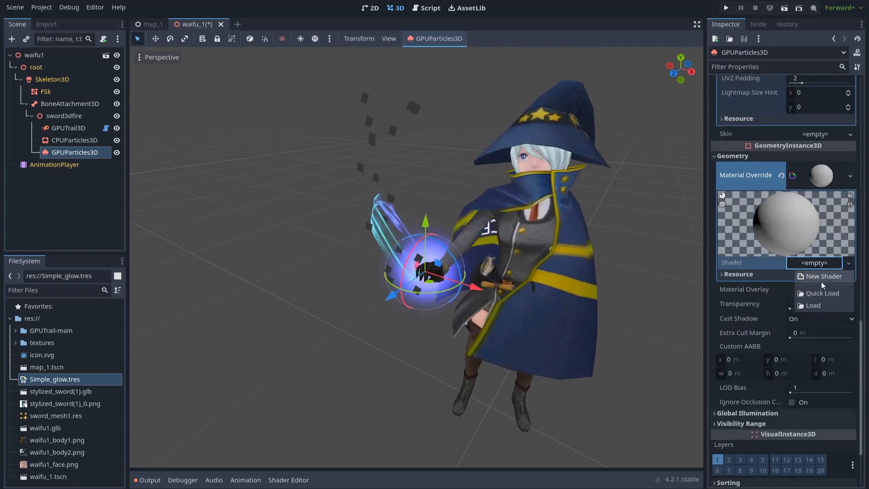
{"action": "left_click", "coordinate": [822, 293]}
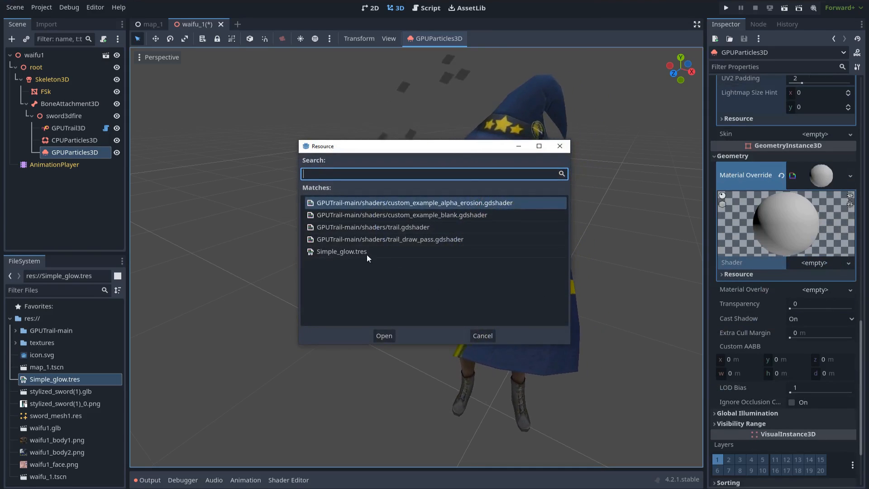
{"action": "double_click", "coordinate": [355, 251]}
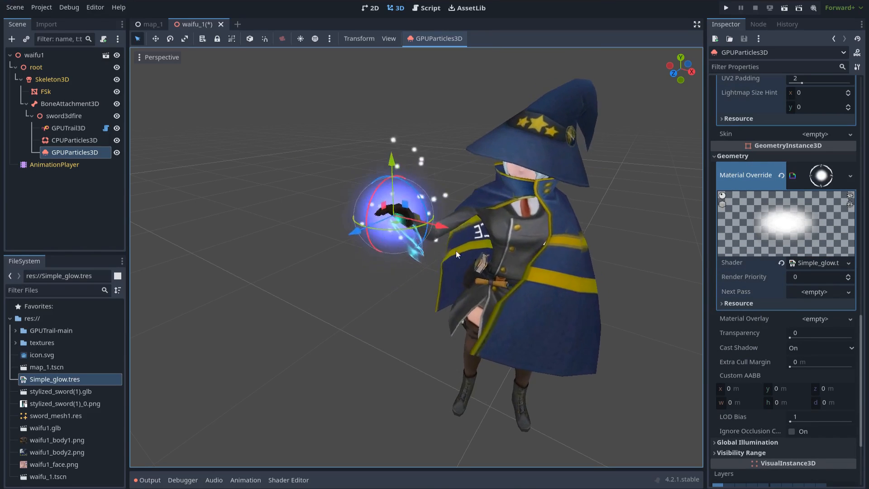
{"action": "scroll", "coordinate": [776, 232], "scroll_direction": "up", "scroll_amount": 5}
{"action": "scroll", "coordinate": [777, 233], "scroll_direction": "up", "scroll_amount": 6}
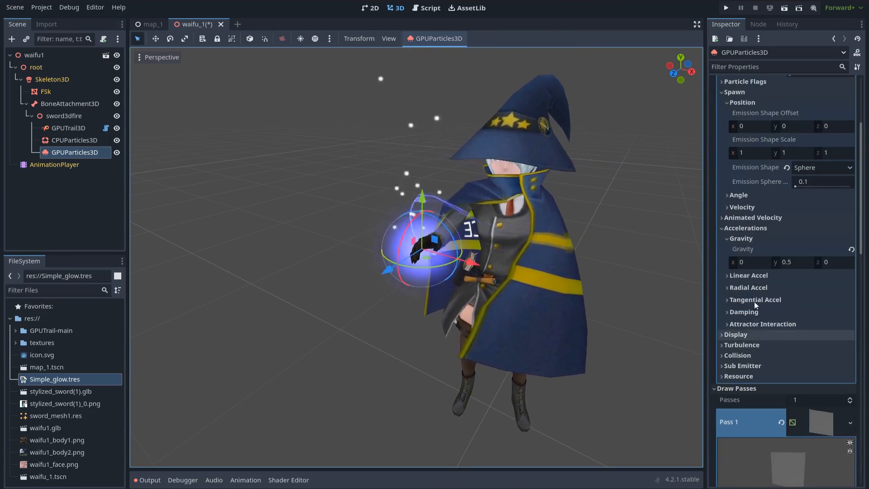
- Set the particle colour to raw values R 0.5 and B 4 for overbright blue
{"action": "left_click", "coordinate": [751, 335]}
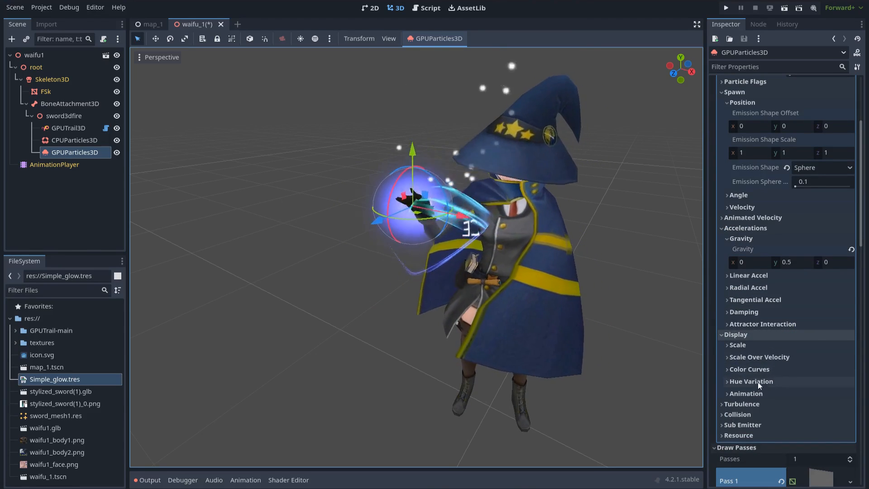
{"action": "left_click", "coordinate": [750, 369]}
{"action": "scroll", "coordinate": [797, 348], "scroll_direction": "down", "scroll_amount": 2}
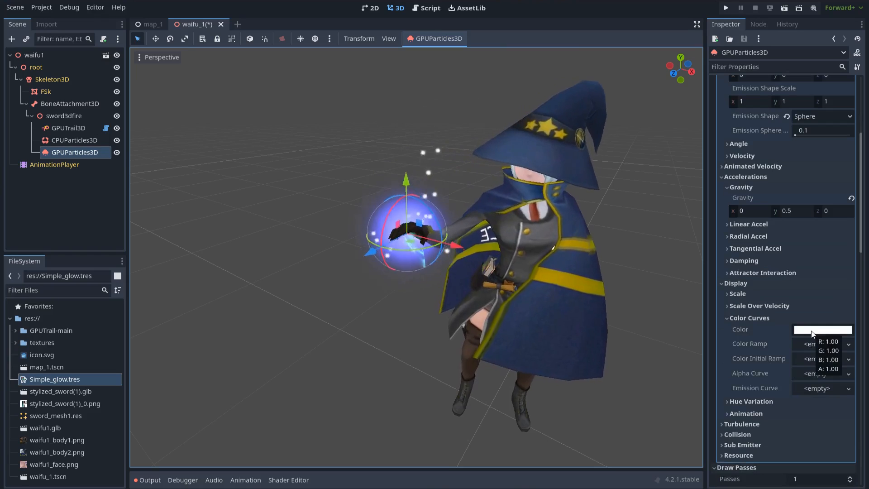
{"action": "left_click", "coordinate": [813, 334]}
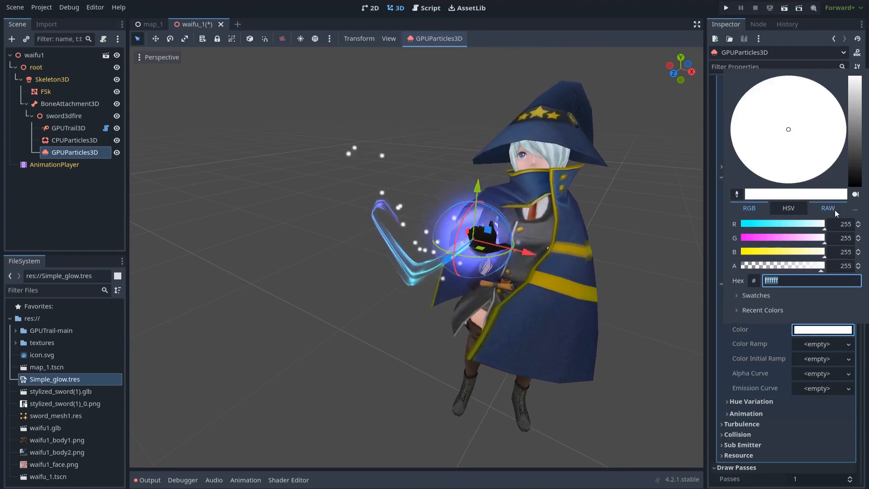
{"action": "left_click", "coordinate": [832, 209]}
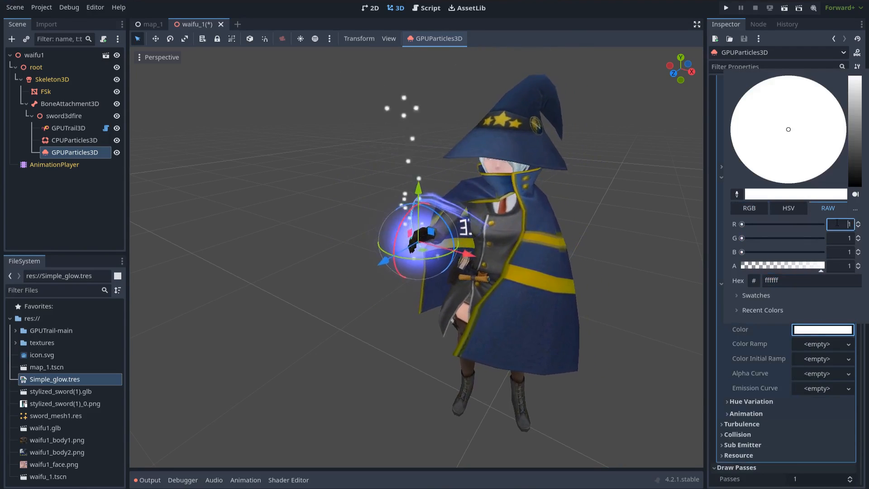
{"action": "double_click", "coordinate": [837, 223]}
{"action": "key", "text": "Return"}
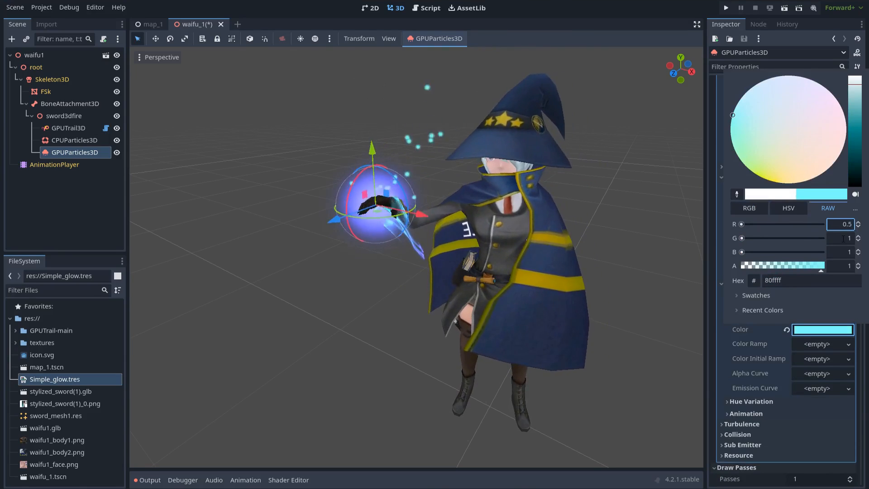
{"action": "key", "text": "Return"}
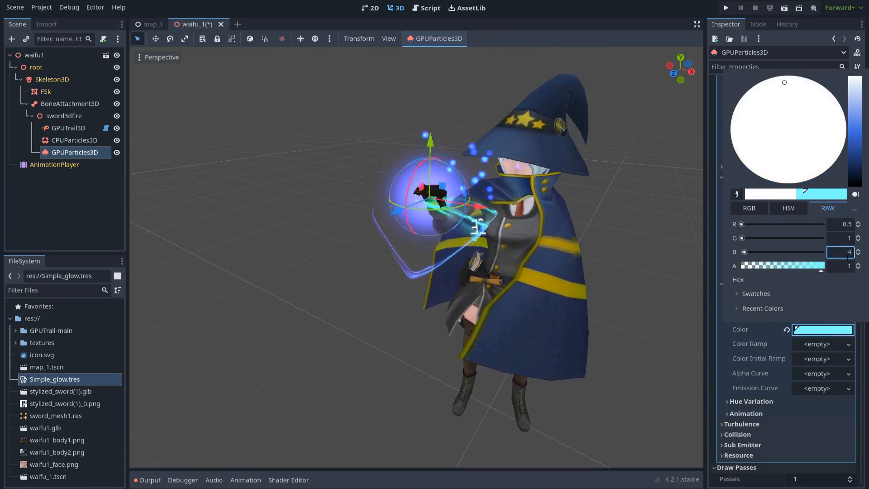
{"action": "left_click", "coordinate": [719, 319]}
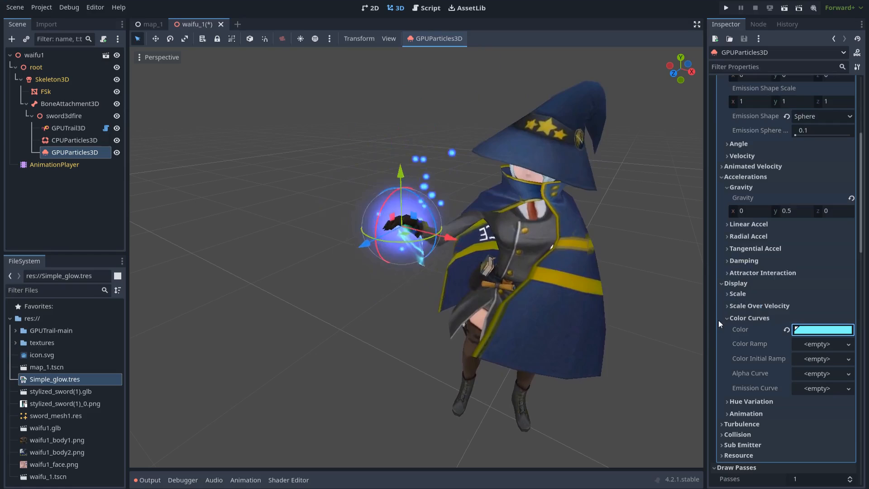
- Set scale Min 0.3, Max 0.8, with a scale curve dropping to 0 over lifetime
{"action": "left_click", "coordinate": [752, 294]}
{"action": "left_click", "coordinate": [812, 306]}
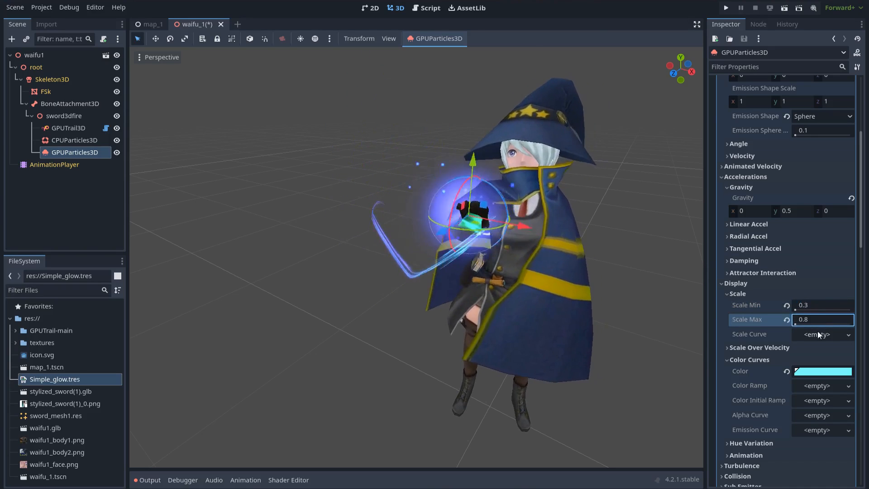
{"action": "scroll", "coordinate": [821, 335], "scroll_direction": "down", "scroll_amount": 2}
{"action": "left_click", "coordinate": [812, 246]}
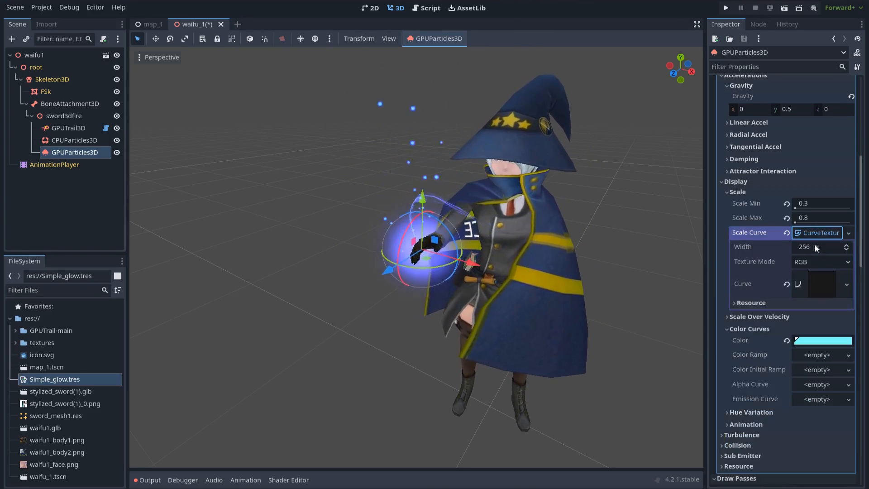
{"action": "left_click", "coordinate": [820, 283]}
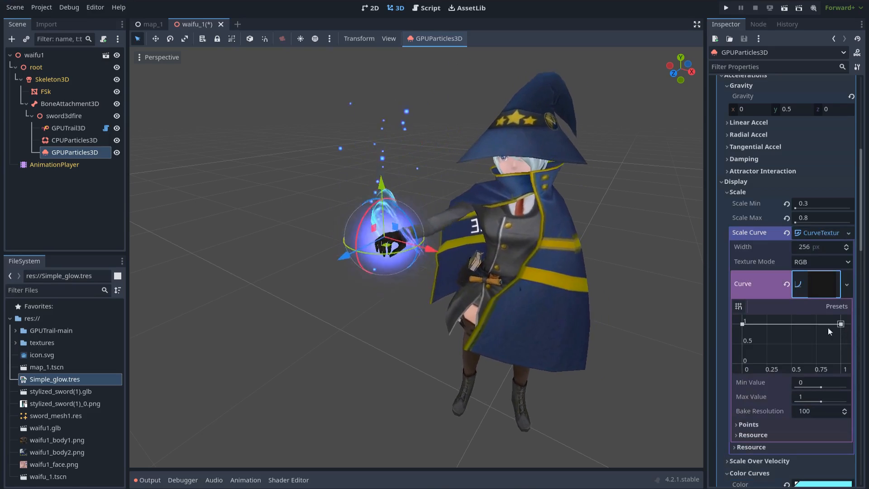
{"action": "left_click_drag", "start_coordinate": [841, 325], "coordinate": [841, 328]}
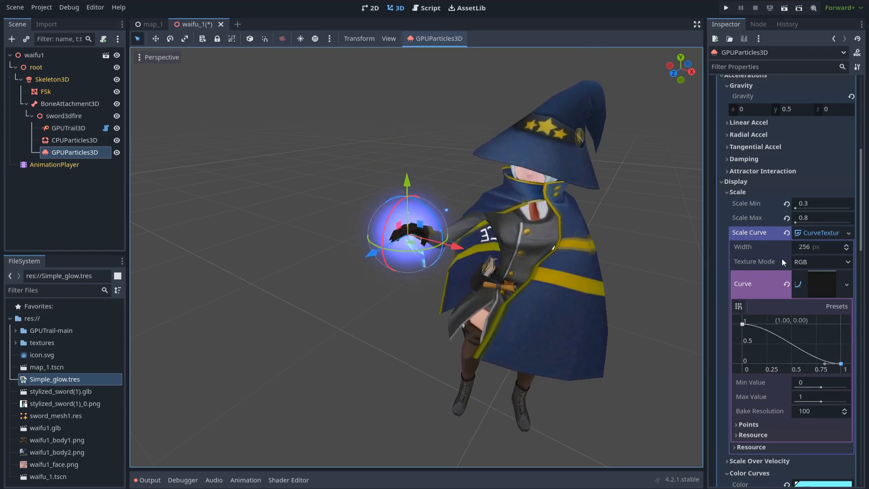
{"action": "left_click", "coordinate": [765, 181]}
{"action": "left_click", "coordinate": [649, 243]}
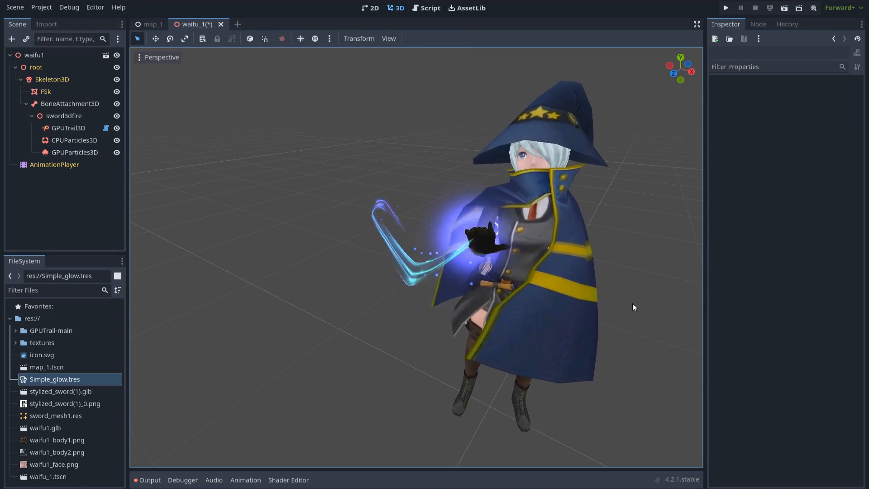
{"action": "scroll", "coordinate": [640, 304], "scroll_direction": "down", "scroll_amount": 4}
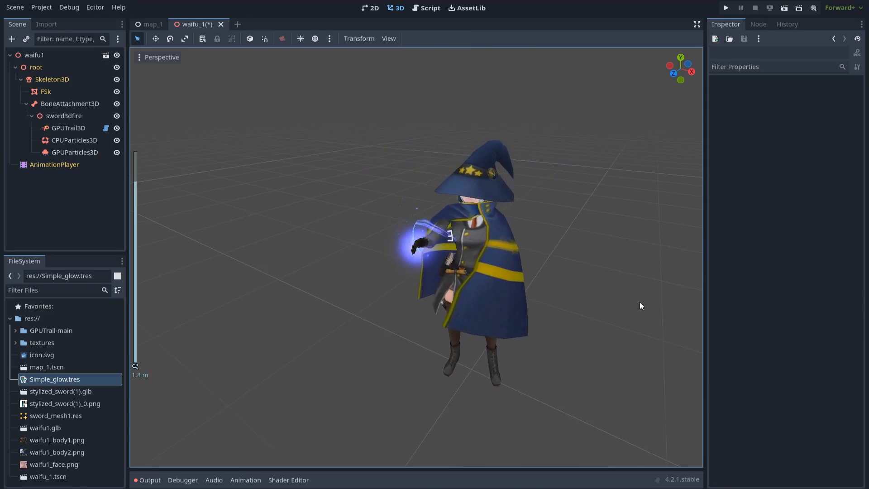